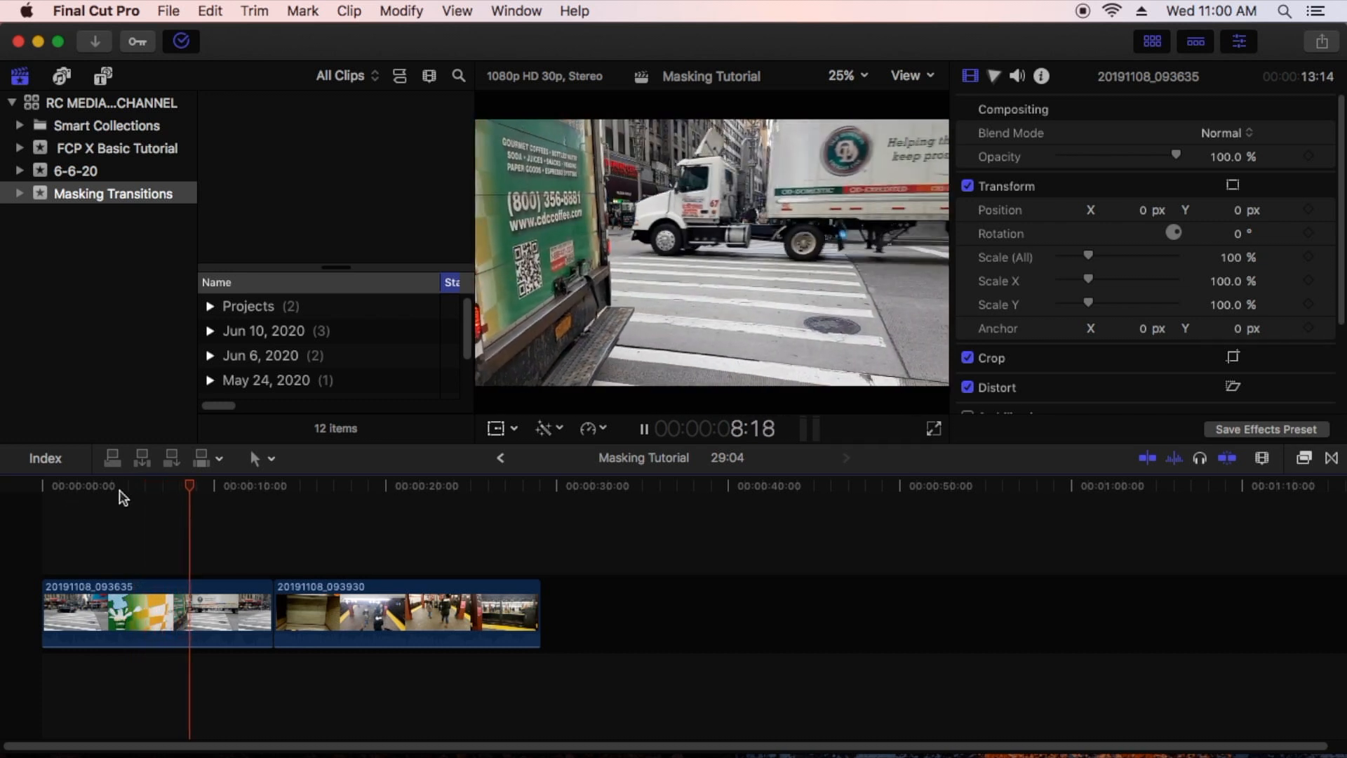
Play through the street clip and the subway clip to review their footage around the cut
key("space")
key("space")
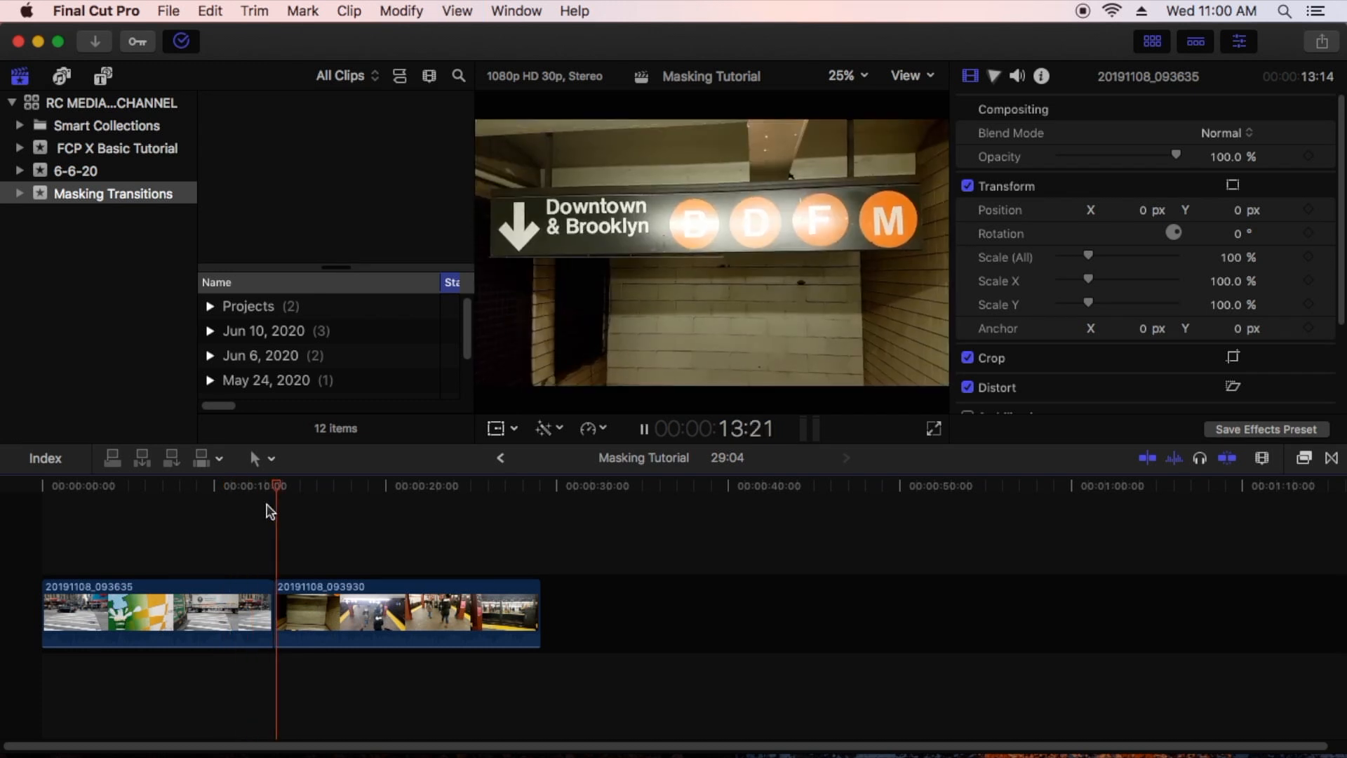
key("space")
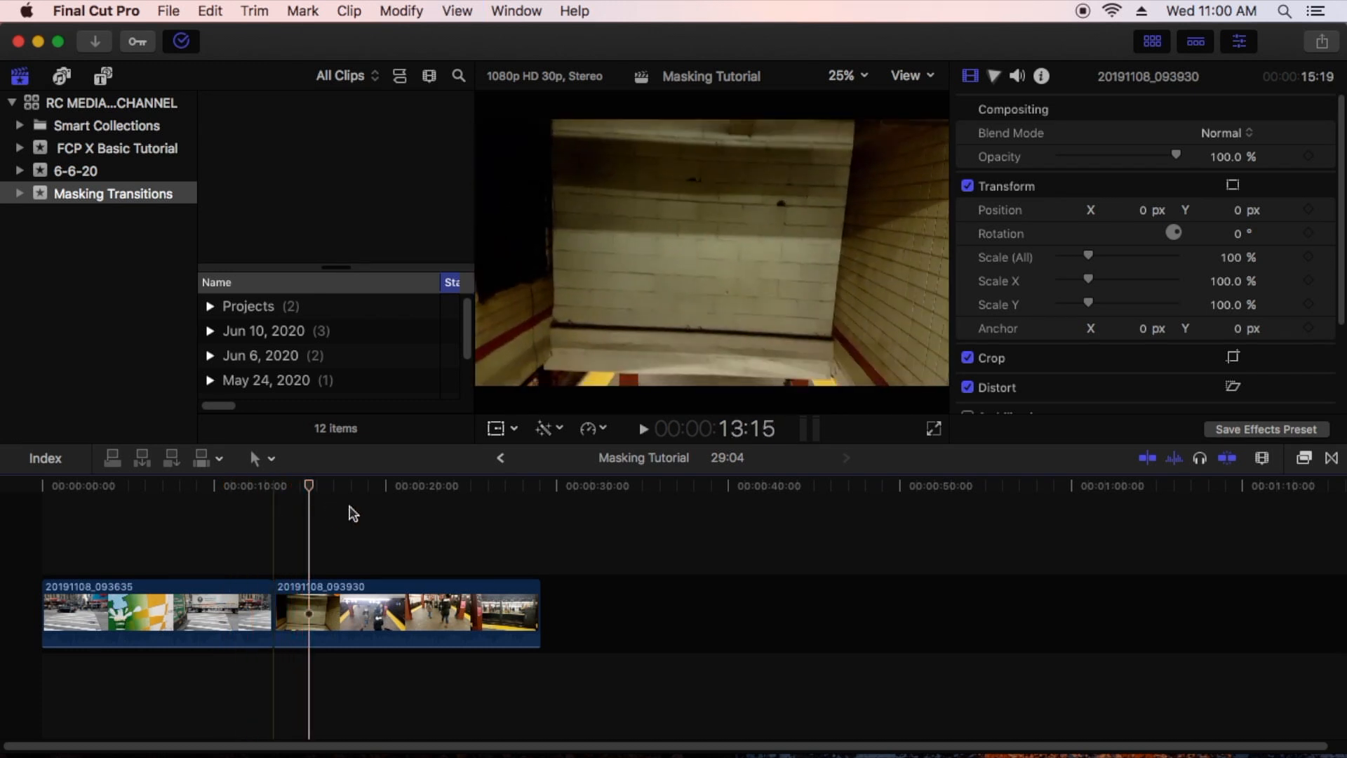
left_click(278, 505)
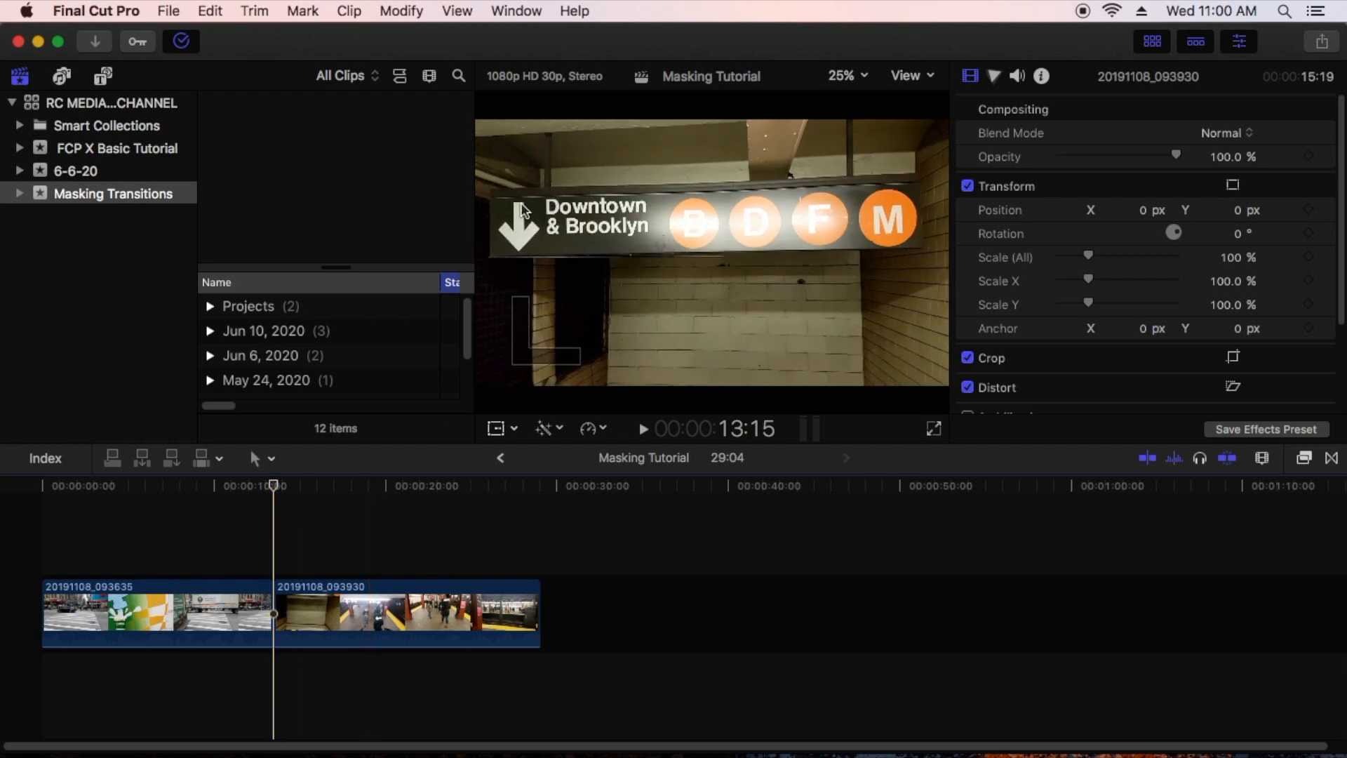
key("space")
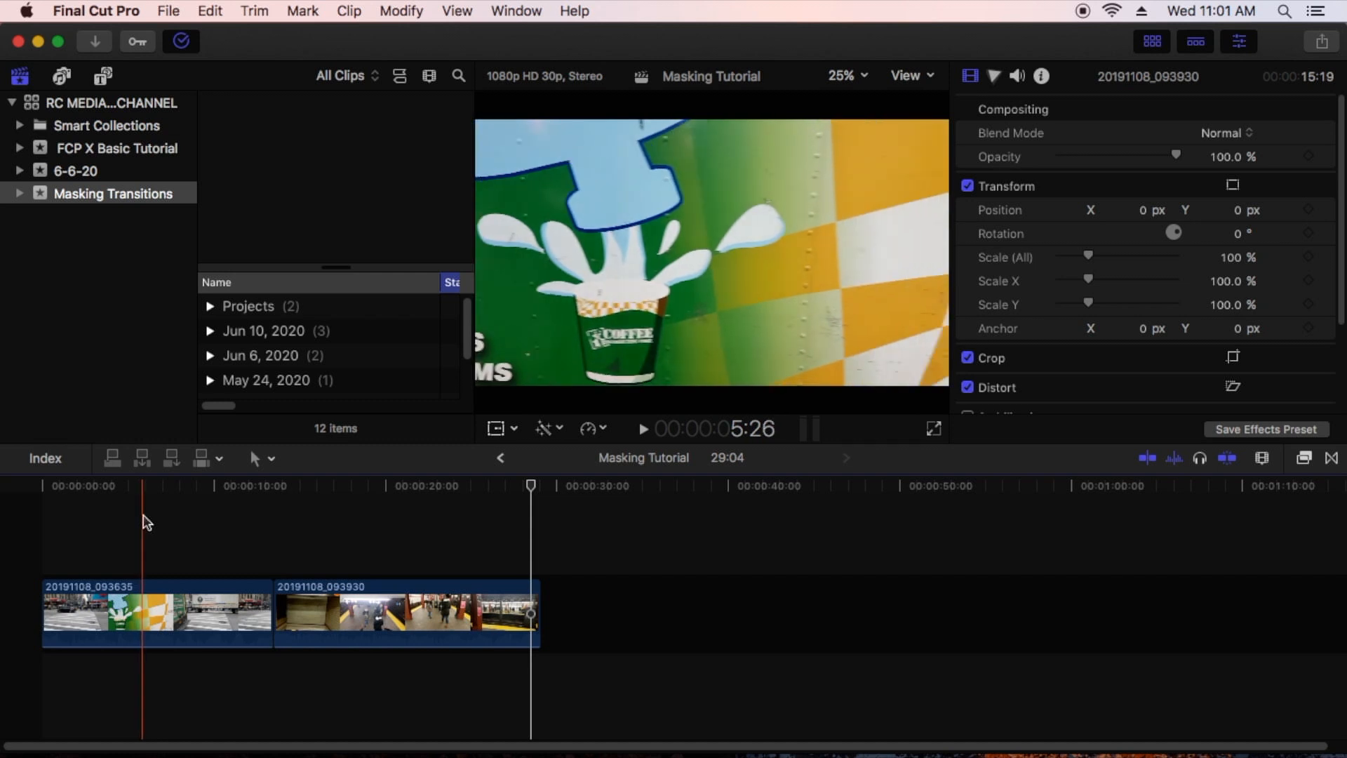
Add a marker to the street clip at 6:01, just before the passing truck's rear edge enters the frame
left_click(144, 523)
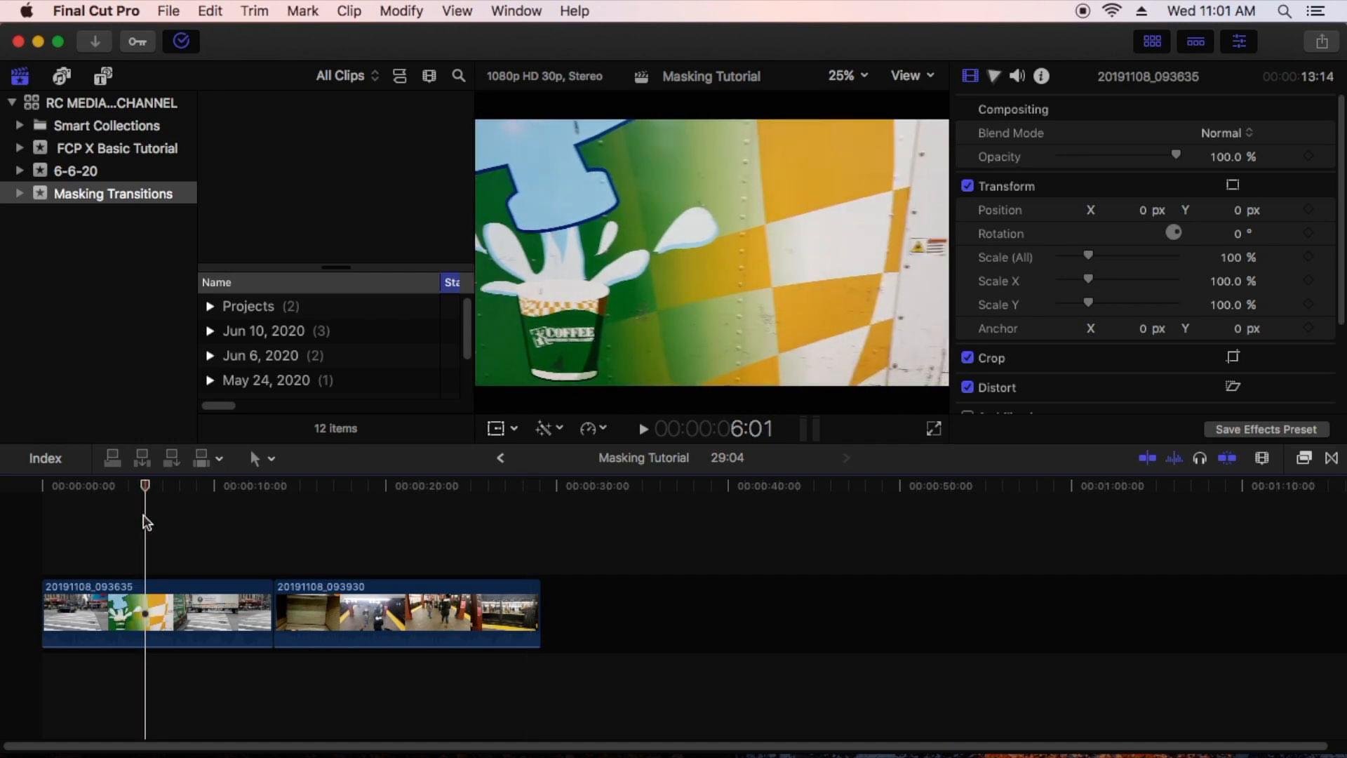
key("Right")
key("Right")
key("Left")
key("Left")
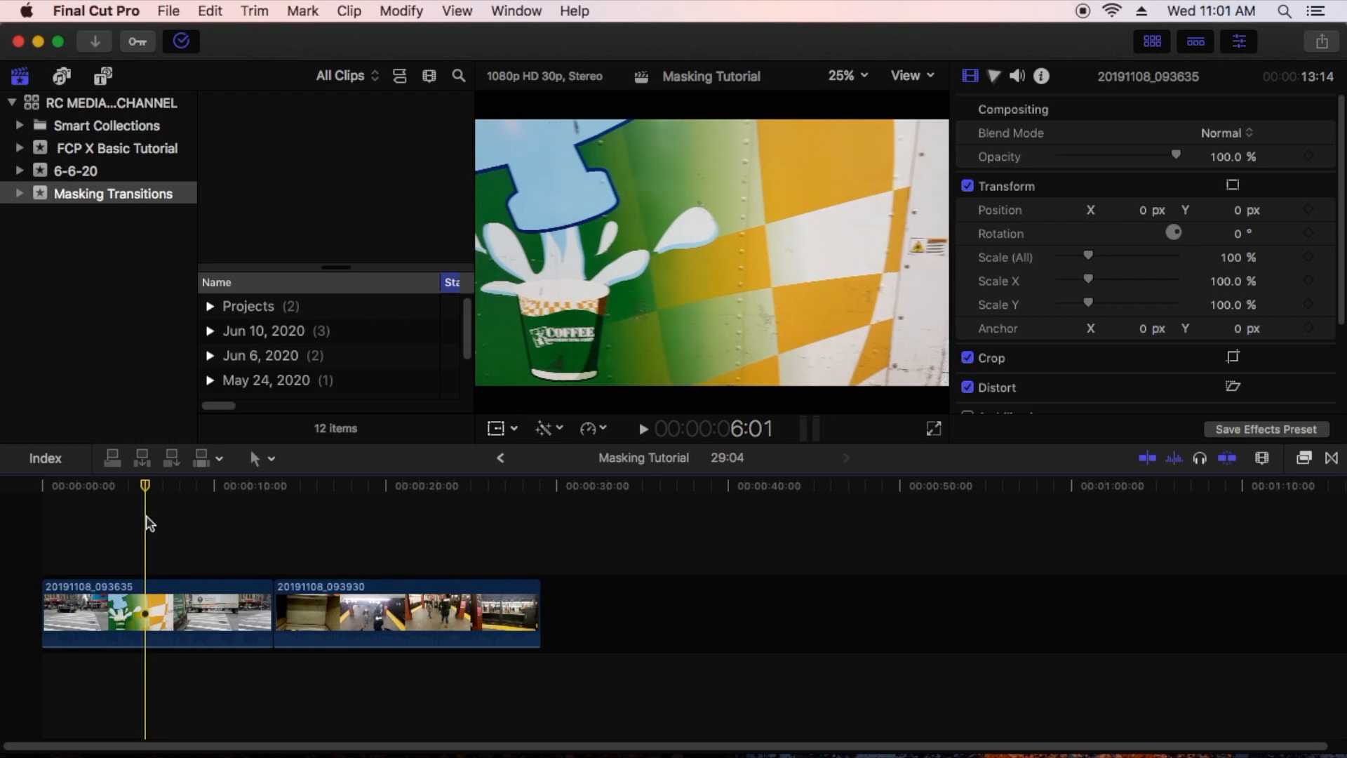
left_click(145, 605)
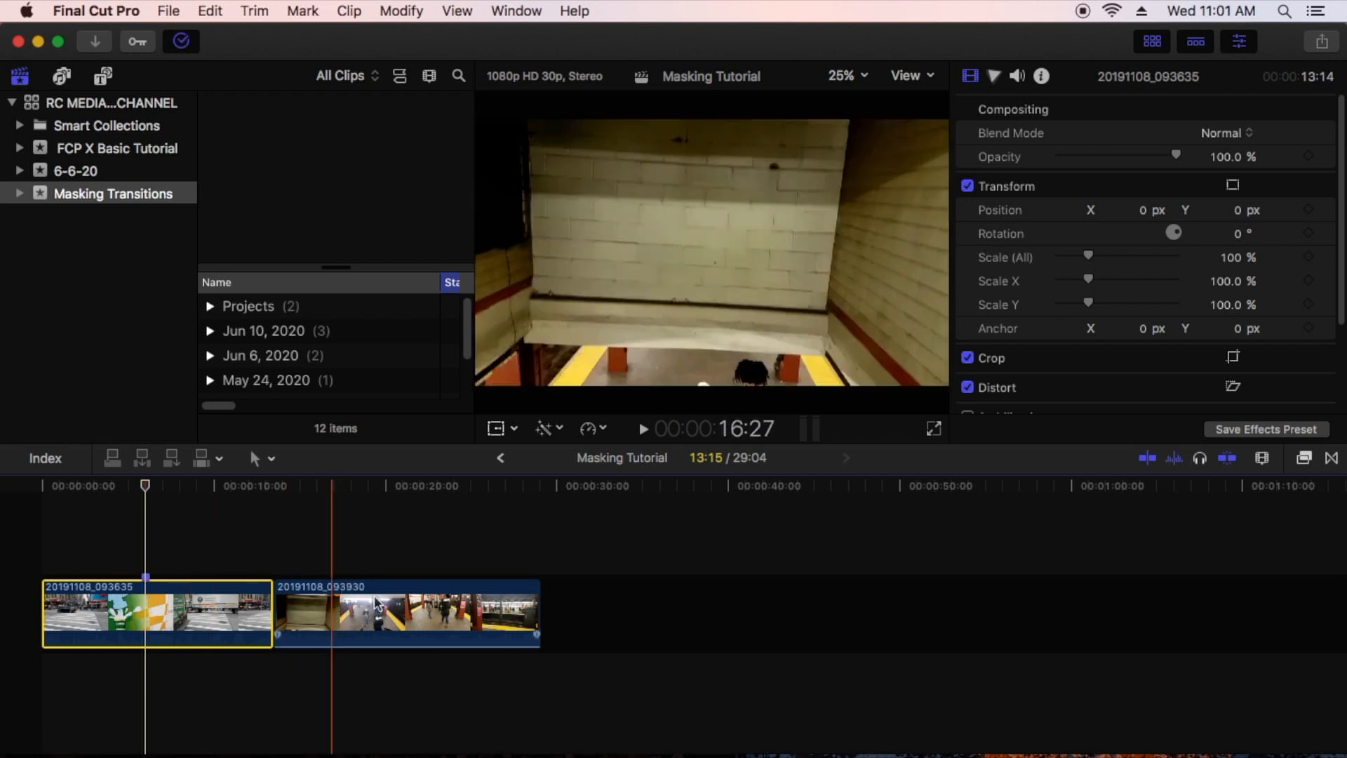
Play the subway clip from its start and add a marker to it at 14:20
left_click(280, 496)
key("space")
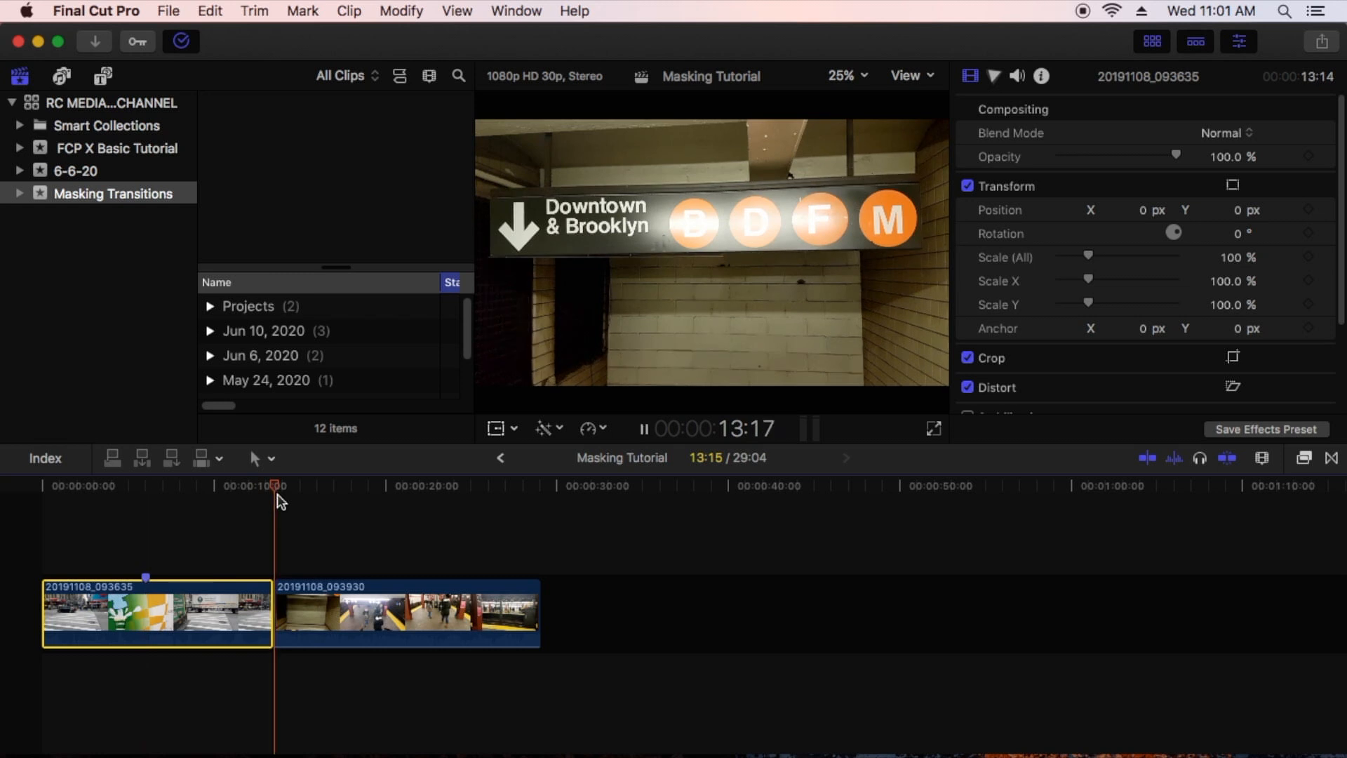
key("space")
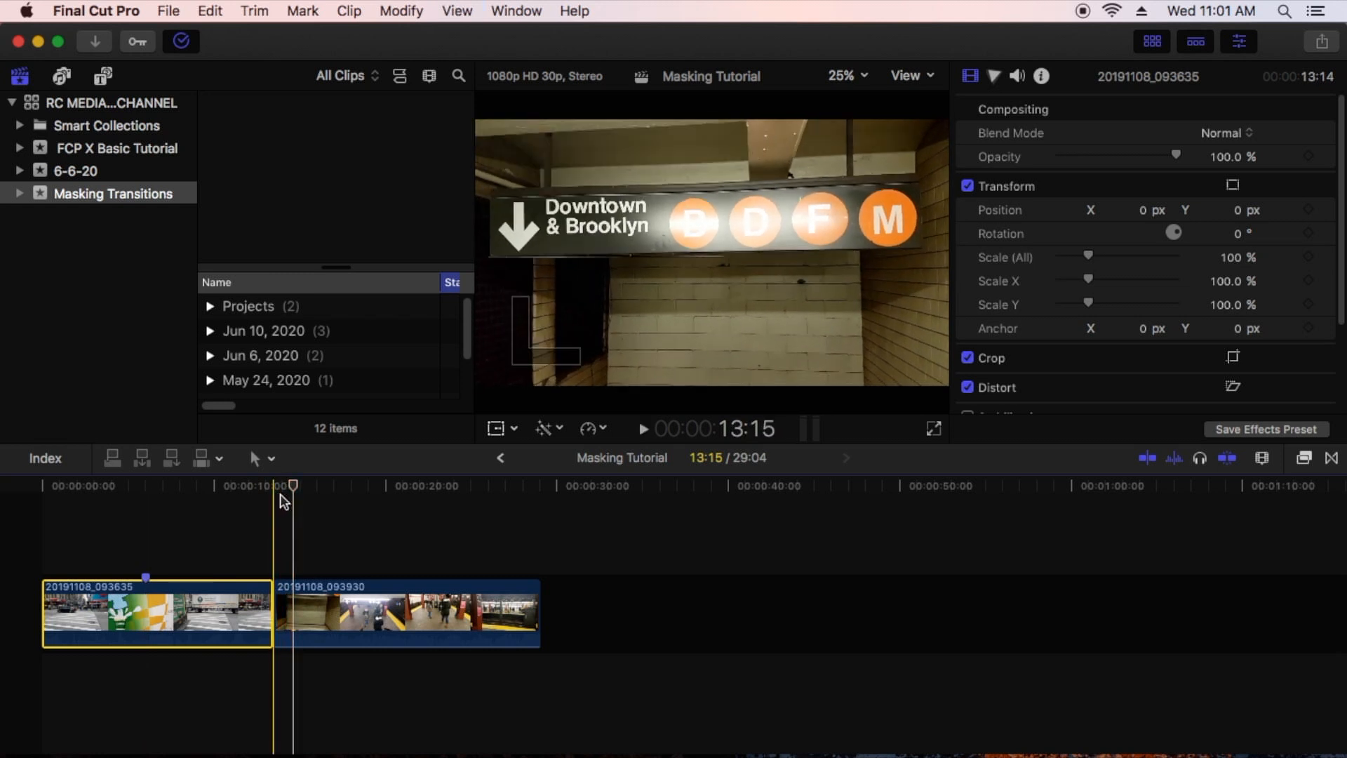
left_click(294, 601)
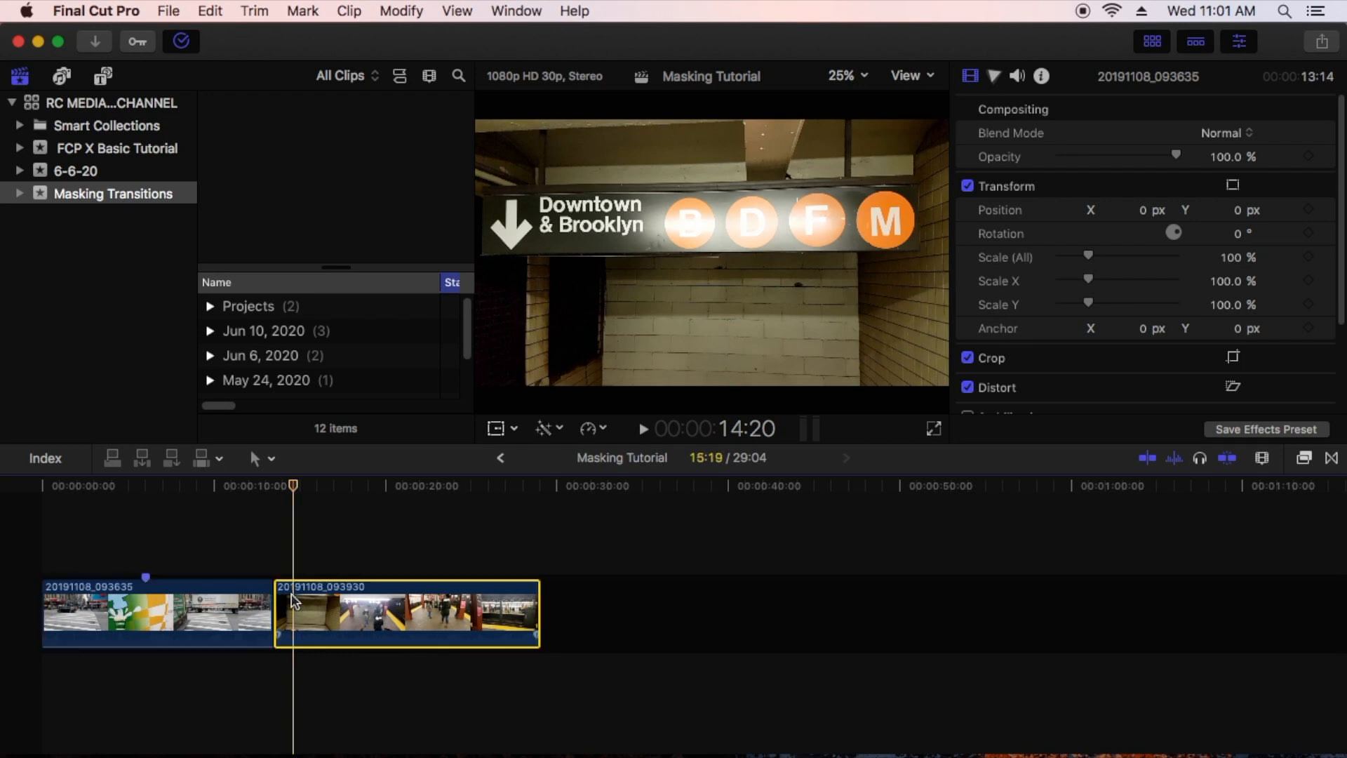
Replay the subway clip around its marker to check the camera movement below the station sign
key("space")
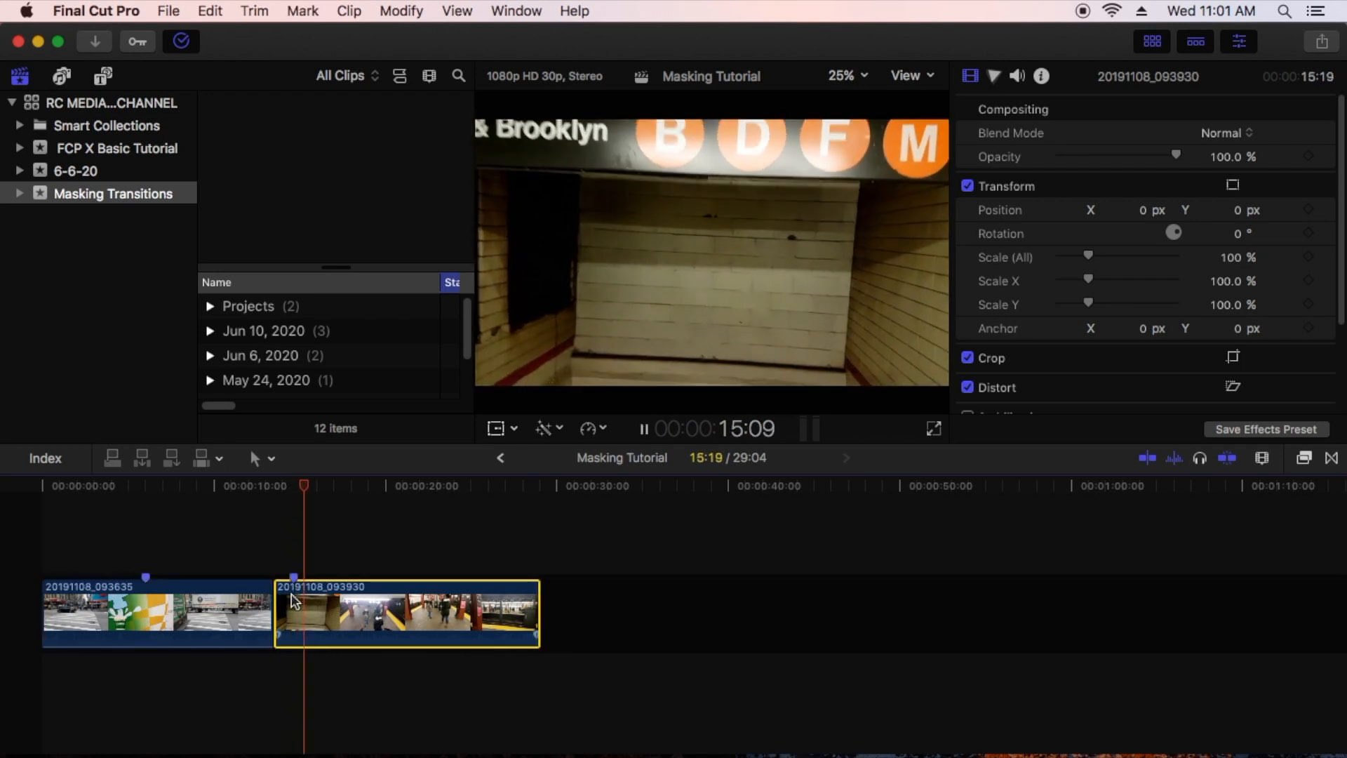
key("space")
left_click(289, 540)
key("space")
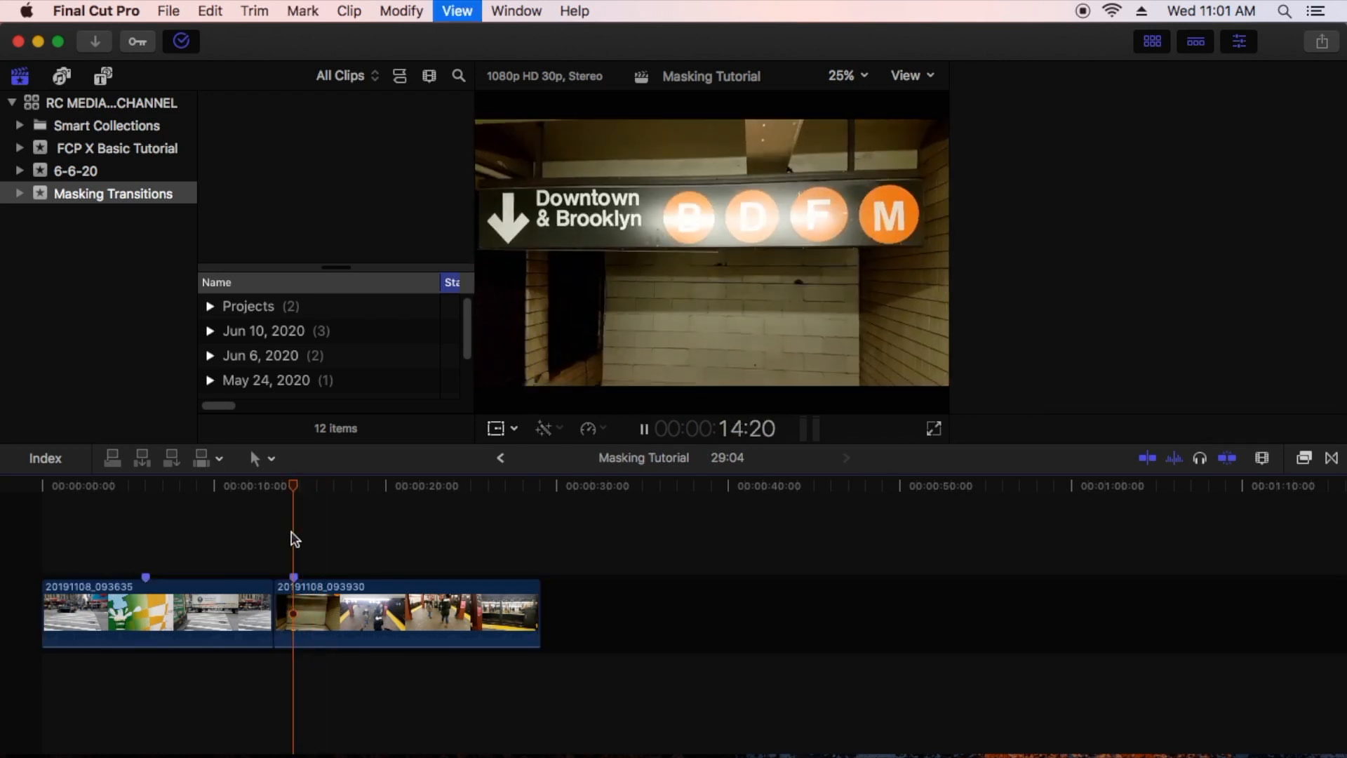
key("space")
left_click(293, 540)
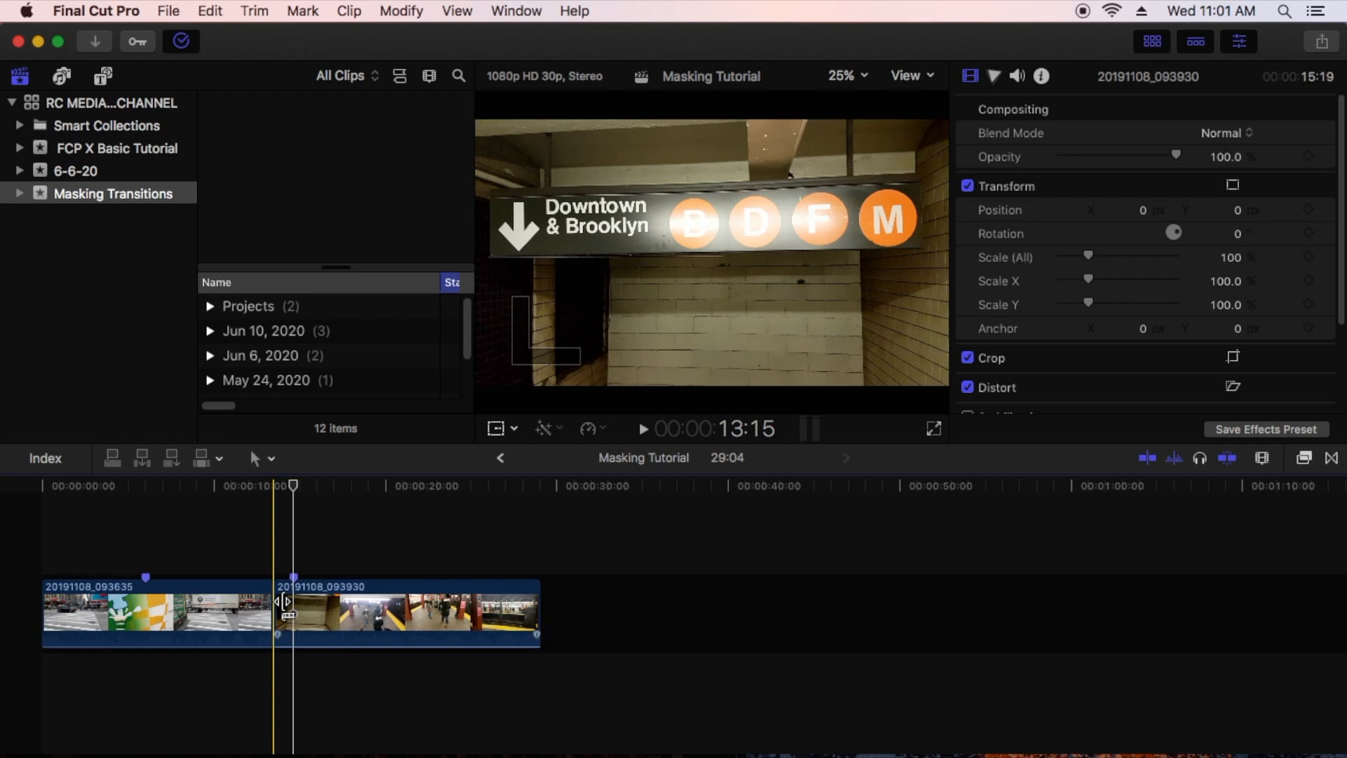
Split the subway clip at 14:12, shortly before its marker, and delete the short piece in front of the cut
key("b")
key("super+equal")
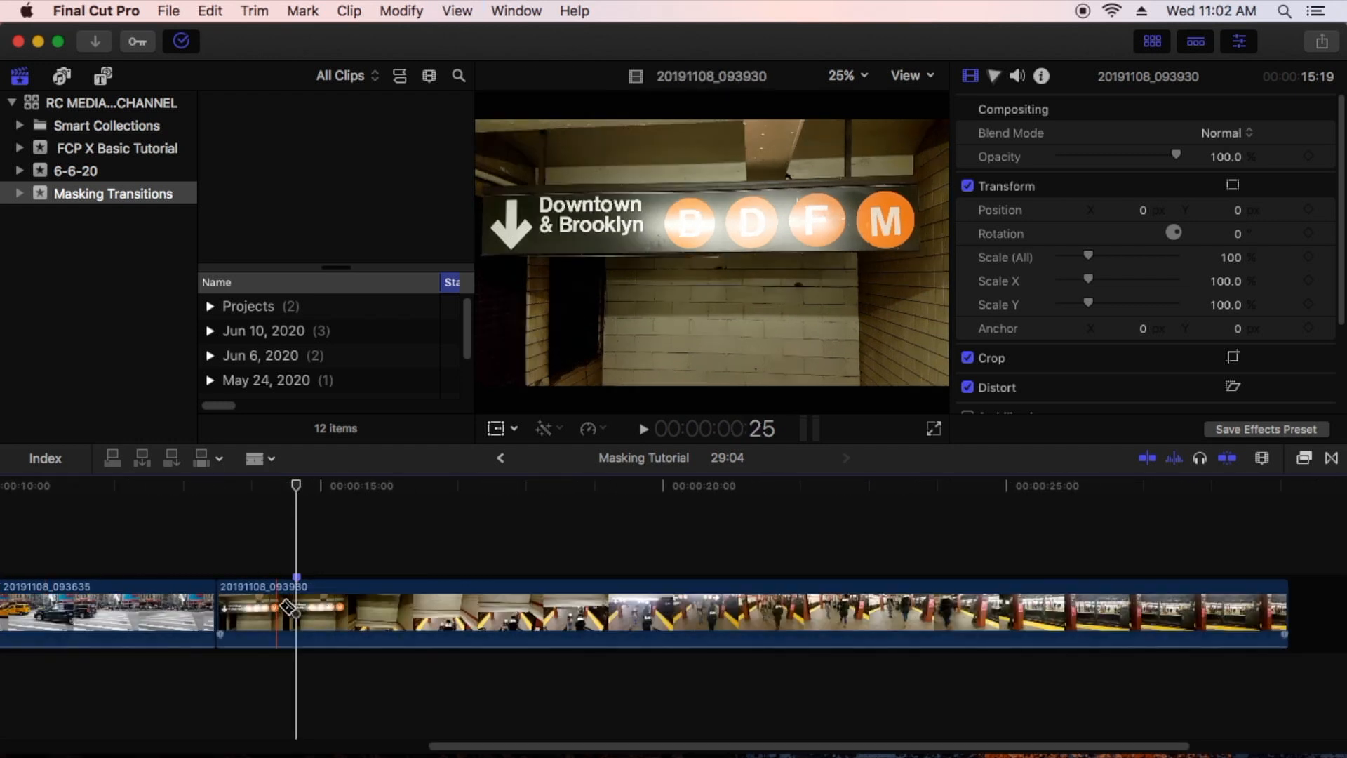
left_click(279, 485)
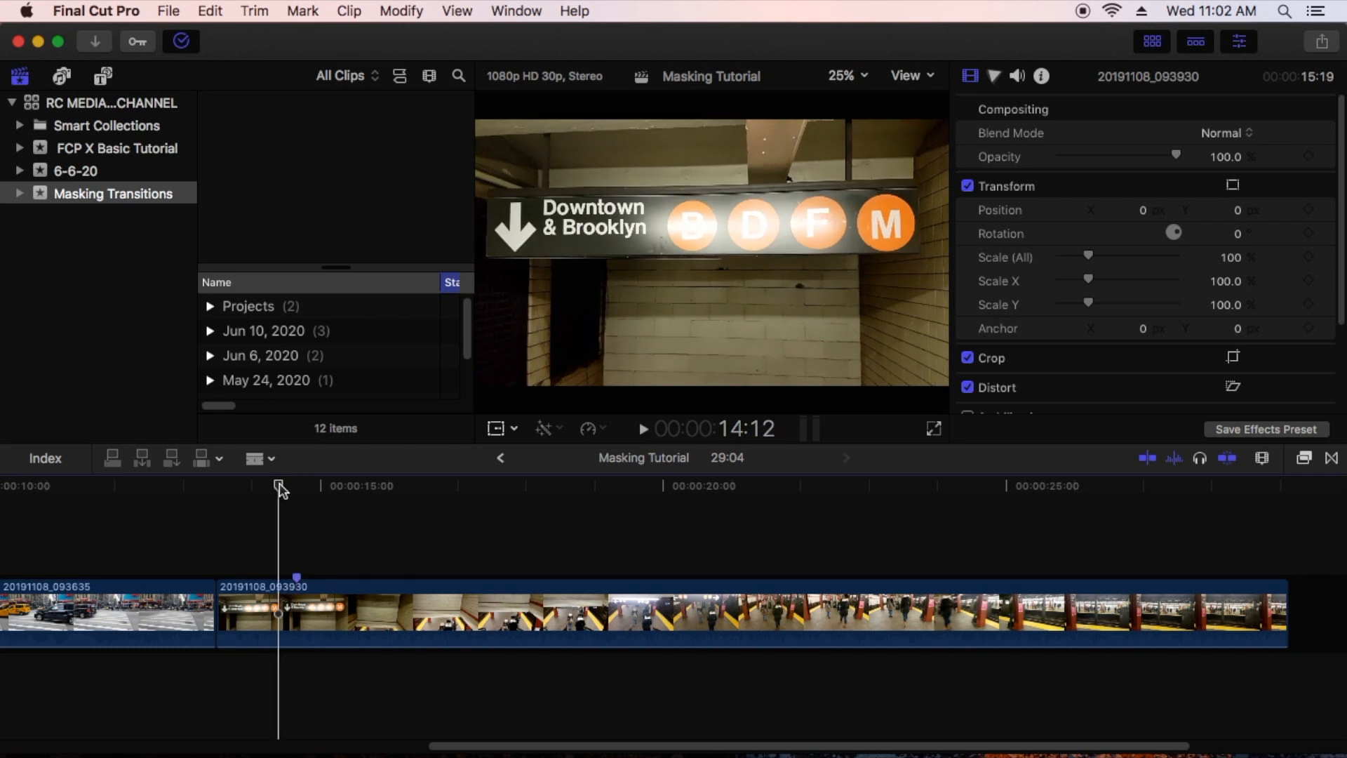
left_click(289, 596)
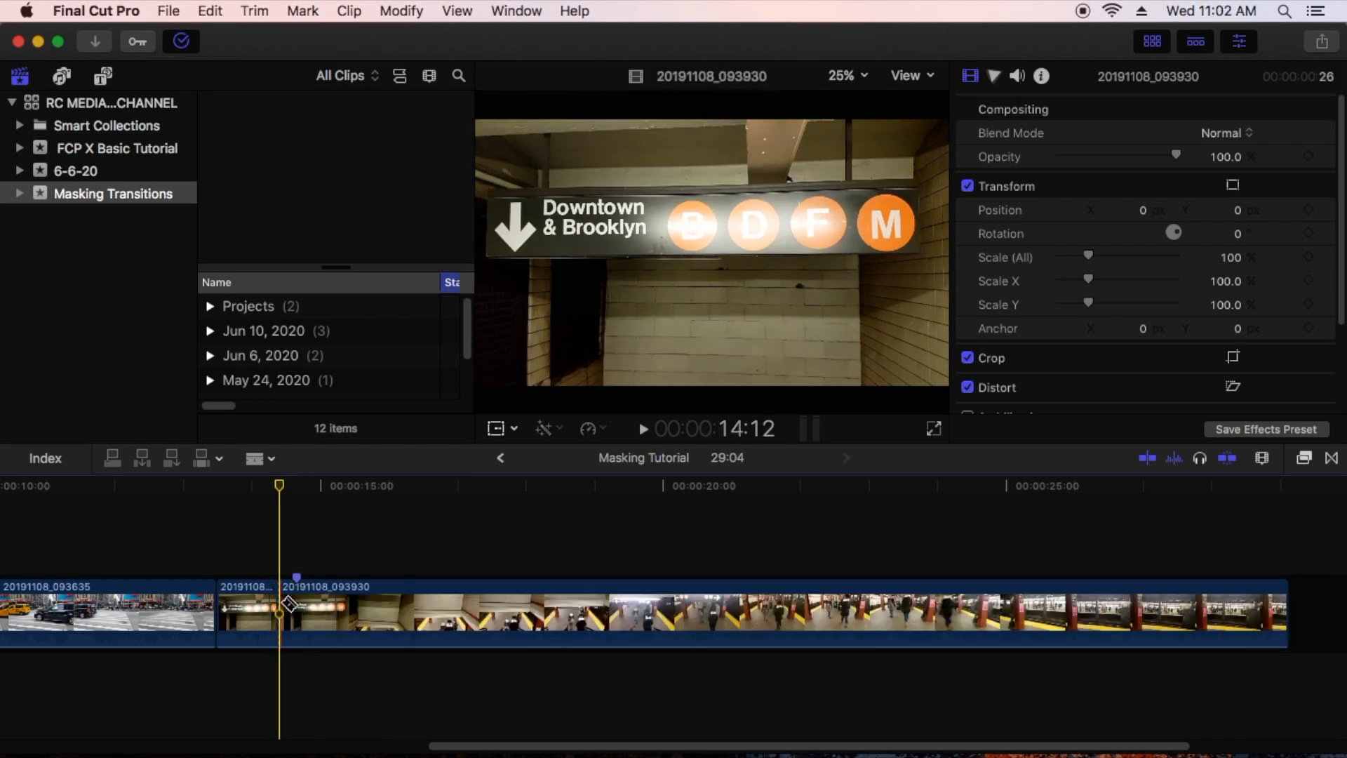
key("a")
left_click(253, 613)
key("Delete")
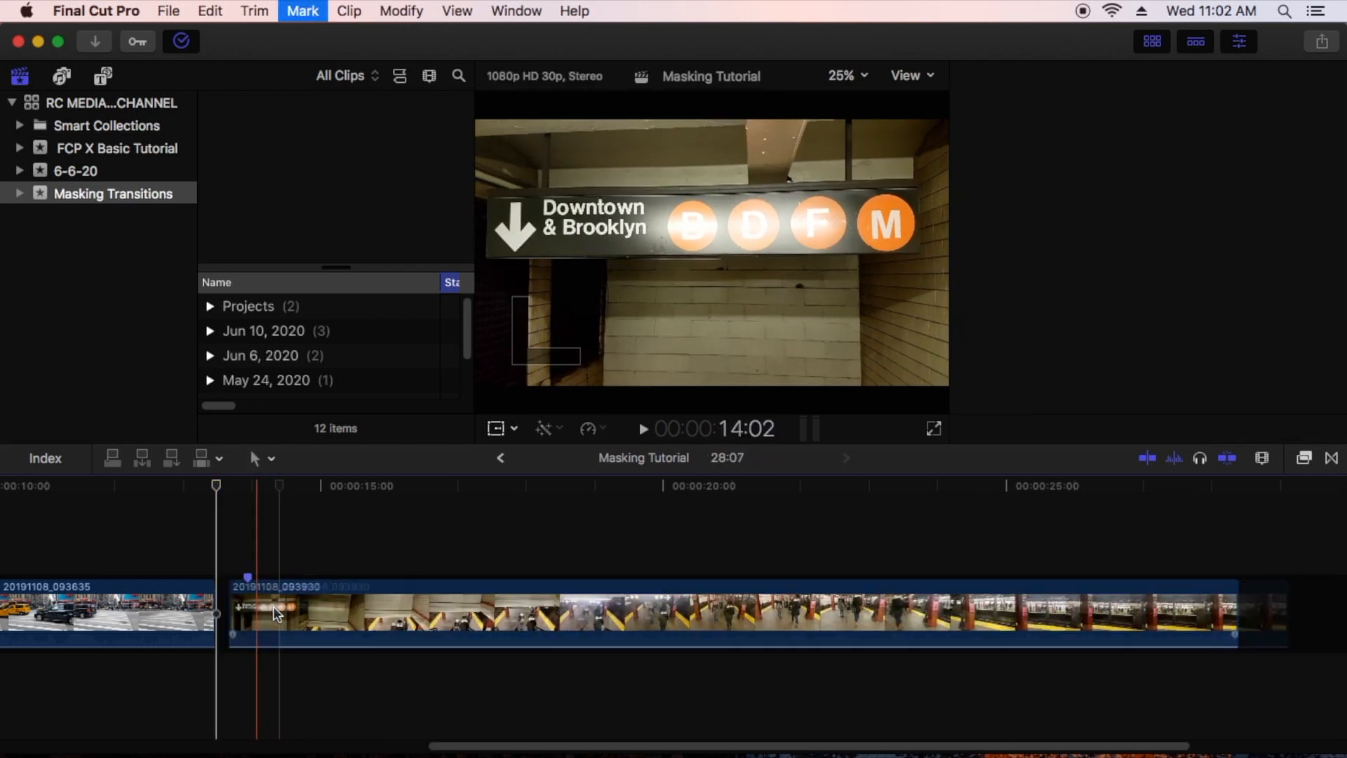
left_click(270, 610)
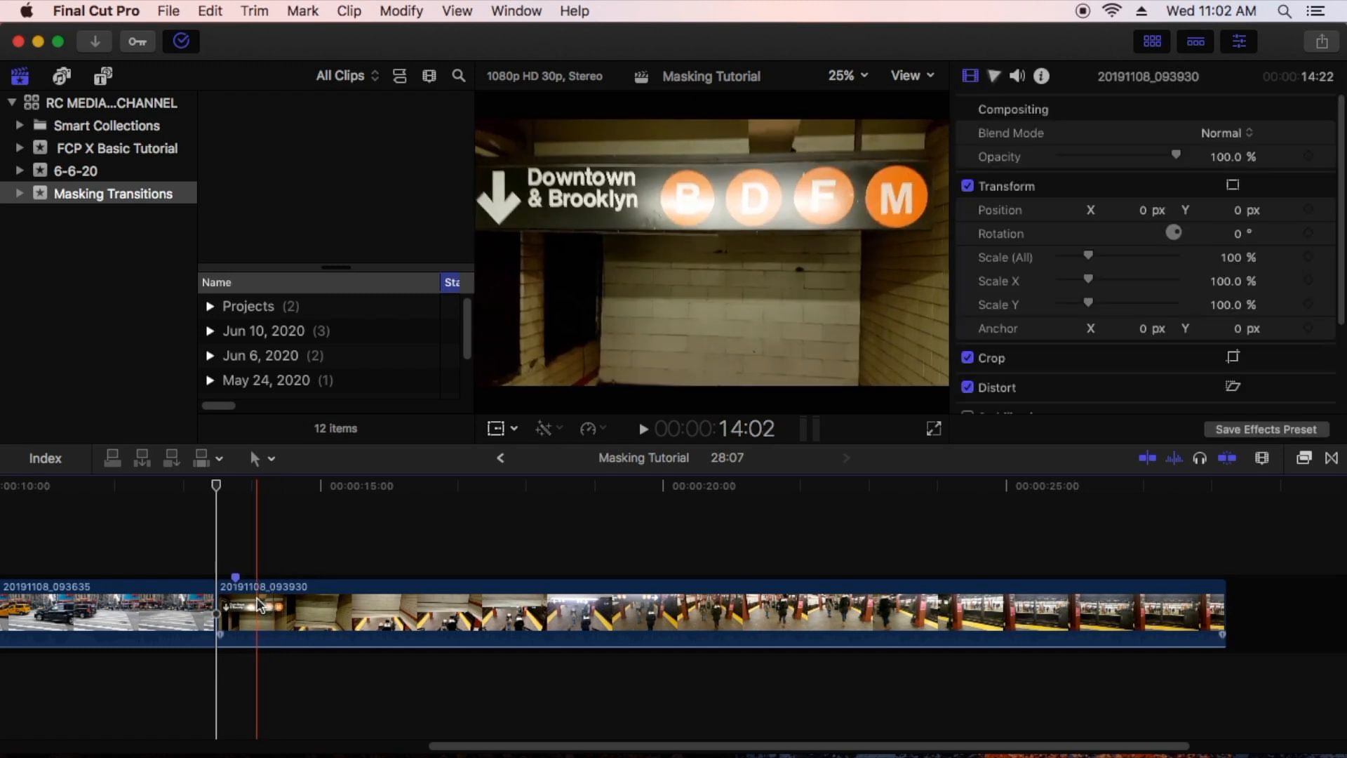
Move the subway clip beneath the street clip so that it starts at the street clip's marker
key("super+minus")
key("super+minus")
left_click_drag(313, 616, 166, 685)
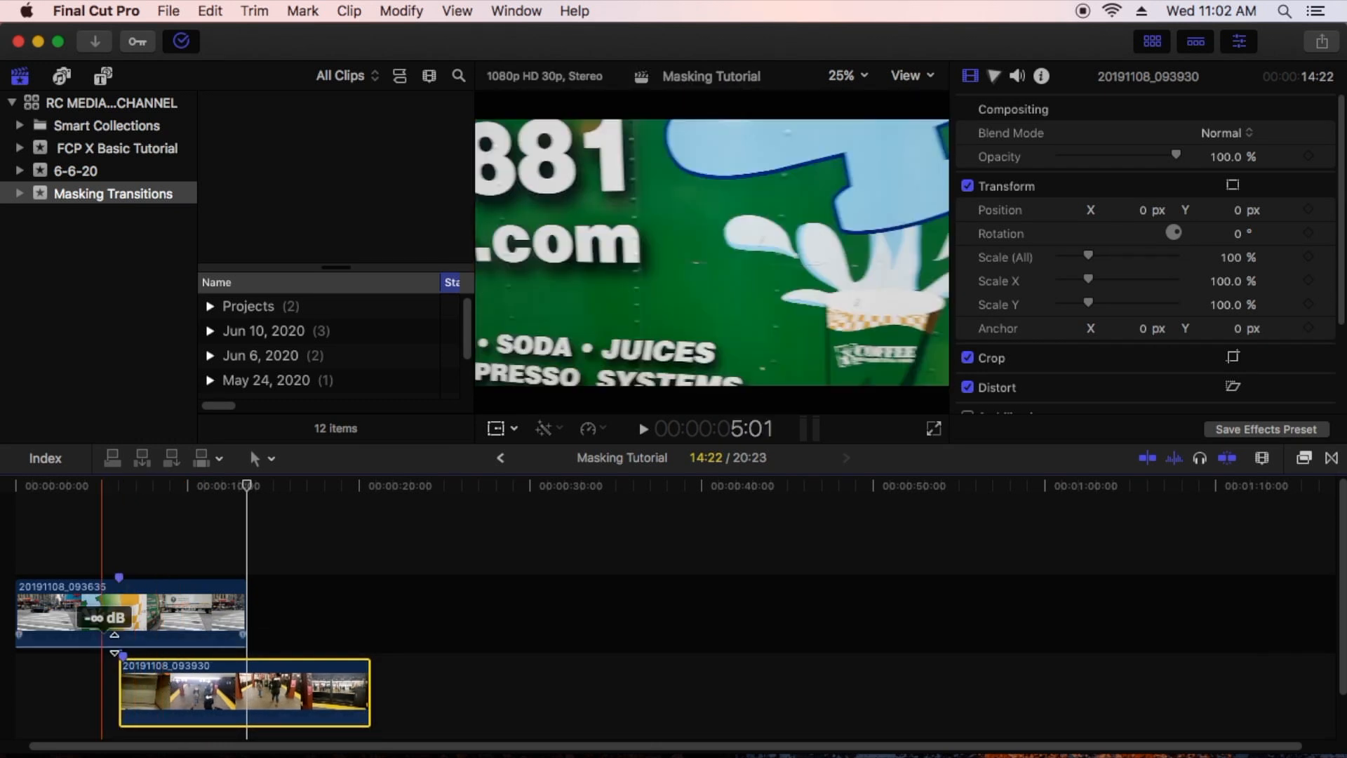
left_click_drag(140, 644, 138, 649)
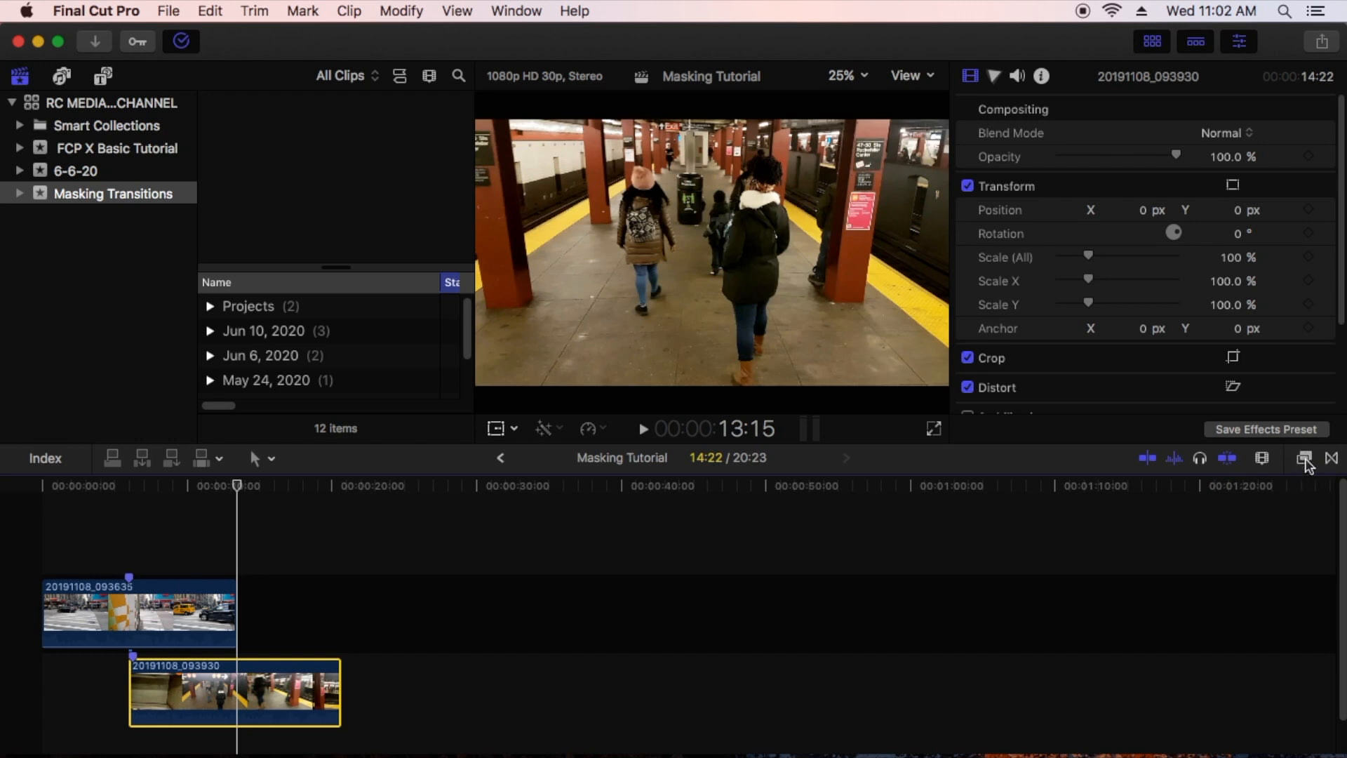
Search the effects for "draw", apply Draw Mask to the street clip, and turn on Invert Mask
left_click(1304, 460)
left_click(999, 554)
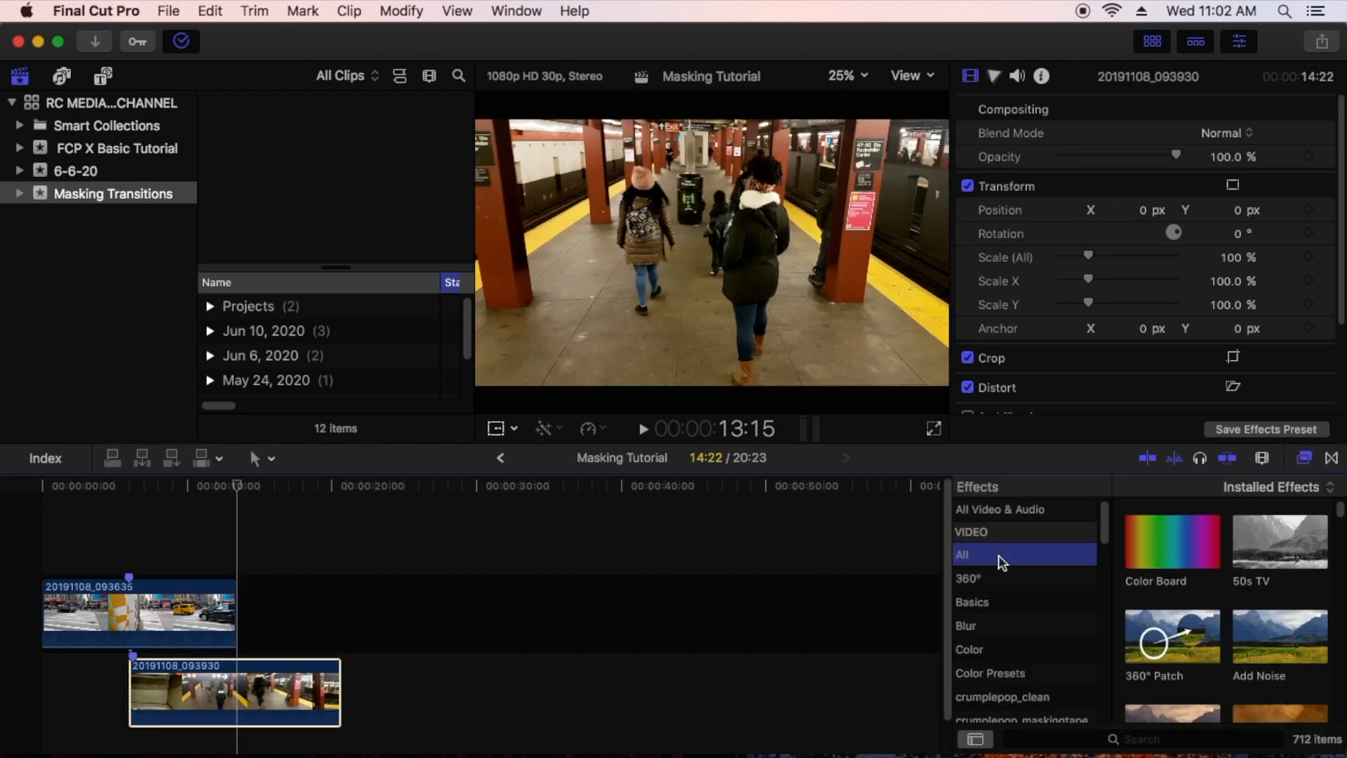
left_click(1098, 738)
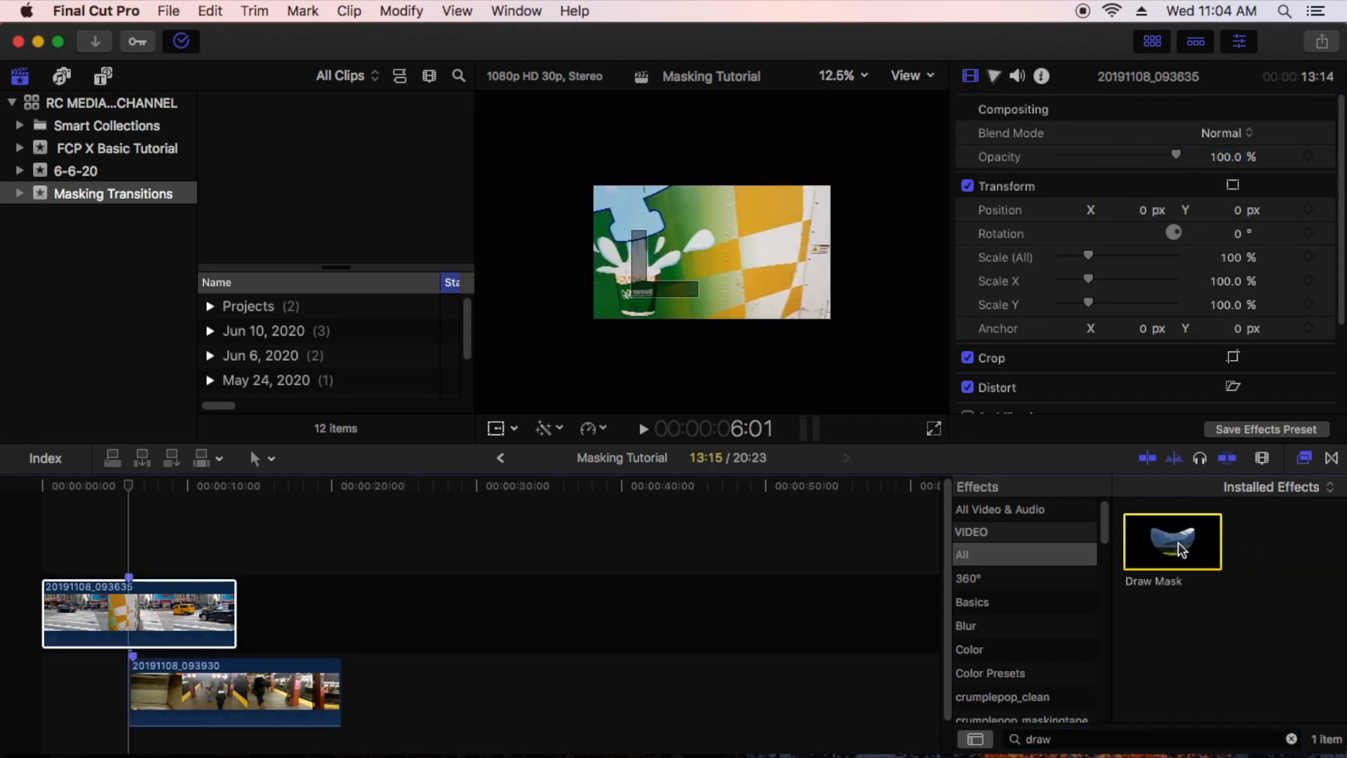
mouse_move(1177, 541)
left_mouse_down()
mouse_move(560, 501)
mouse_move(347, 532)
mouse_move(353, 551)
mouse_move(174, 626)
left_mouse_up()
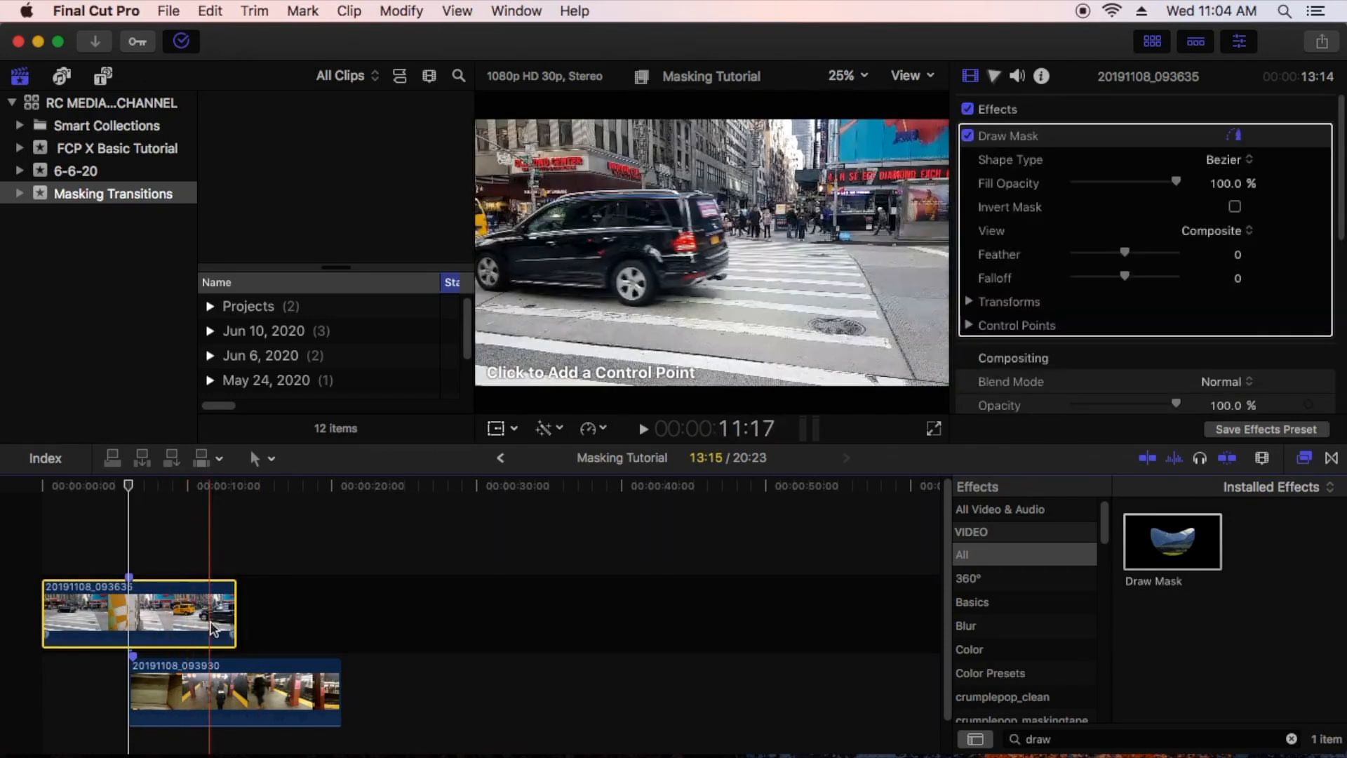
left_click(1237, 207)
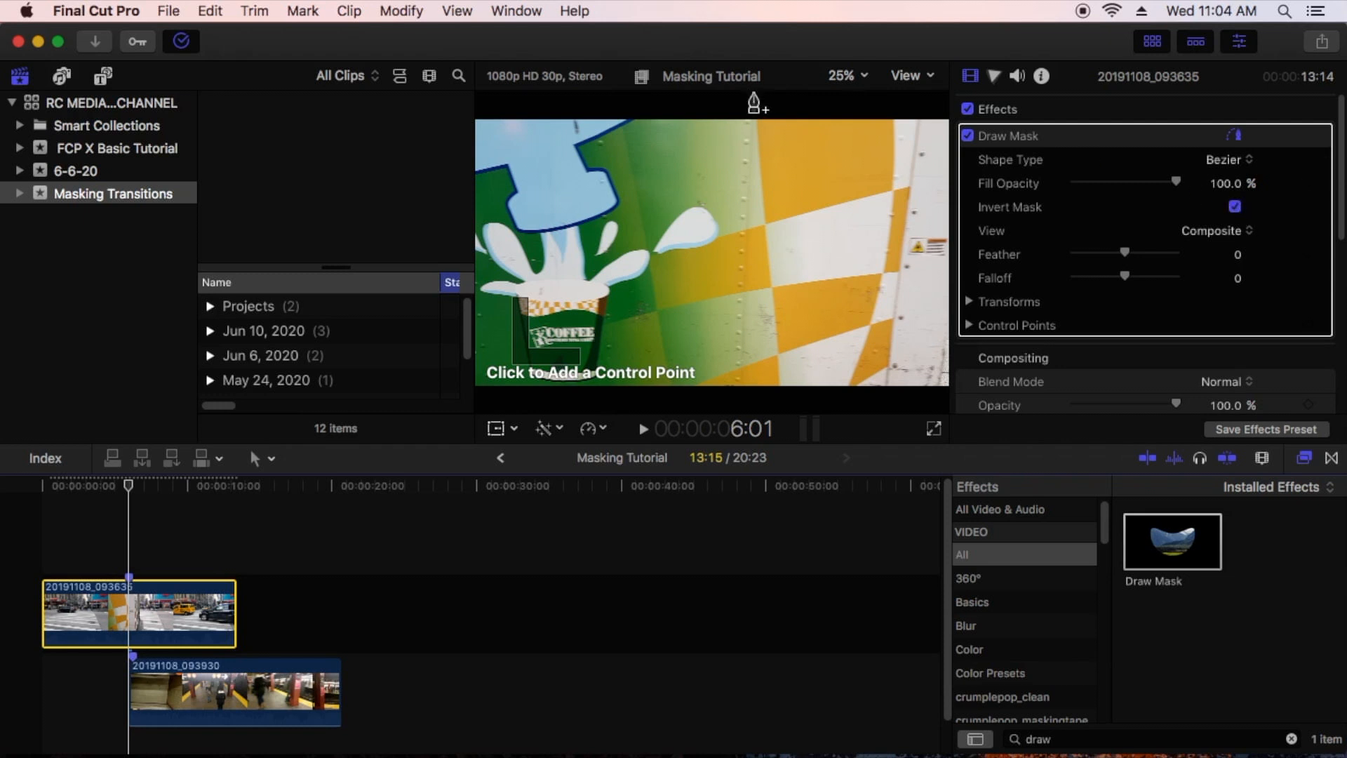
At 6:01, draw a closed mask over the empty area just outside the right edge of the street clip's picture
left_click(864, 76)
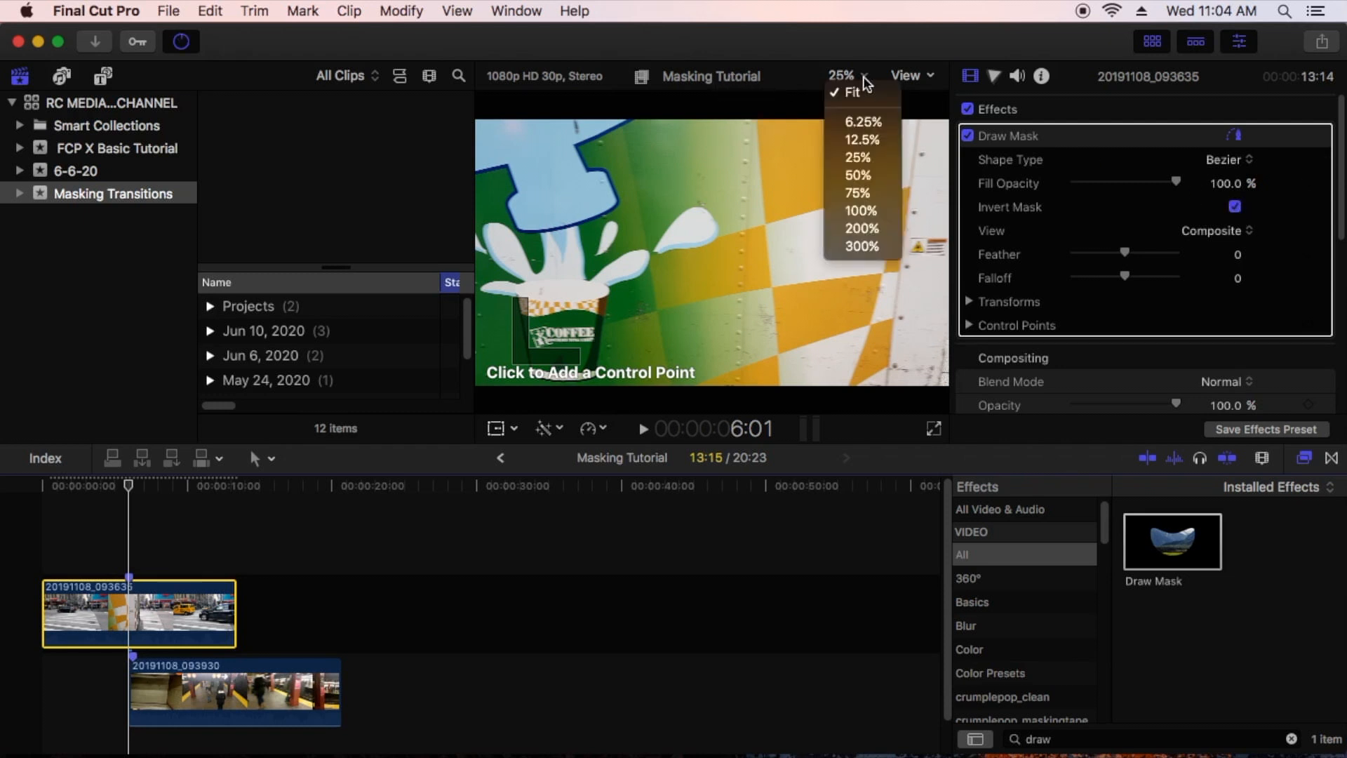
left_click(878, 139)
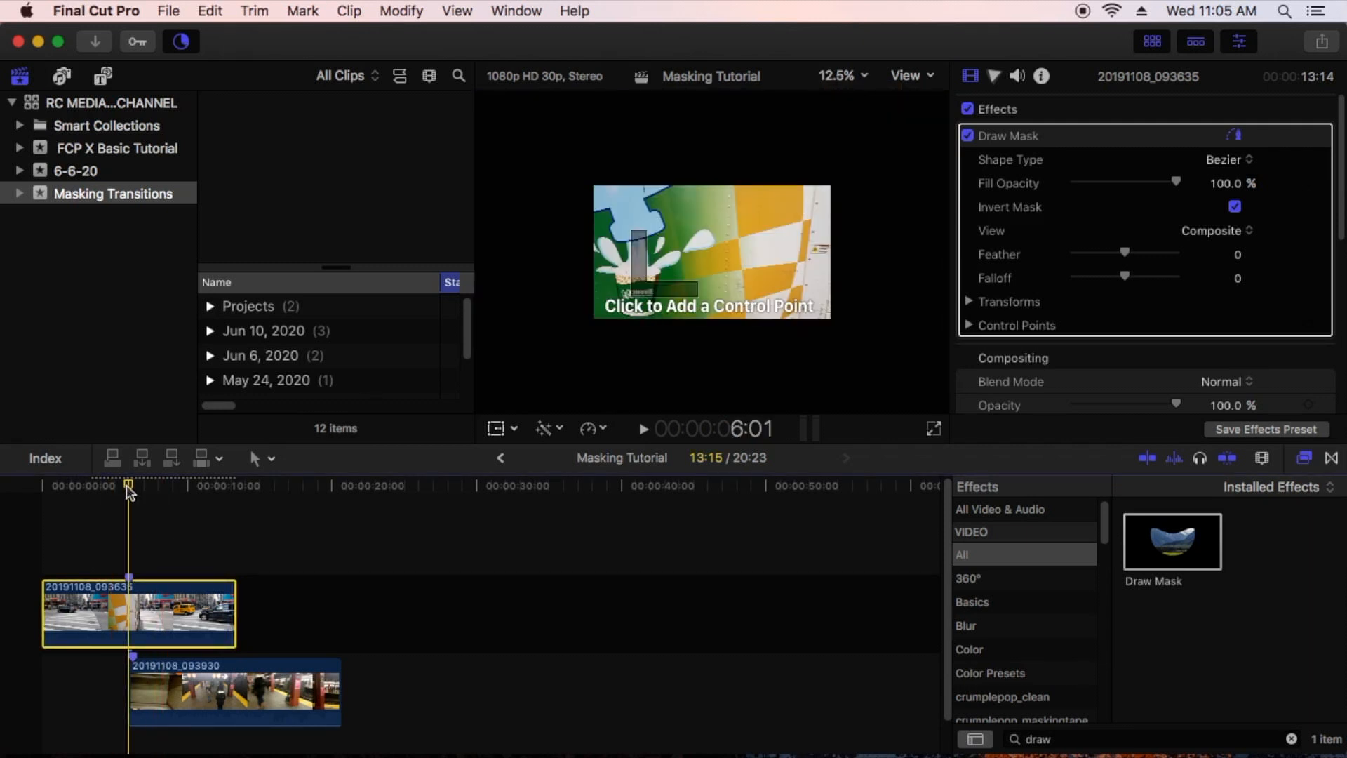
key("Right")
key("Right")
key("Left")
key("Left")
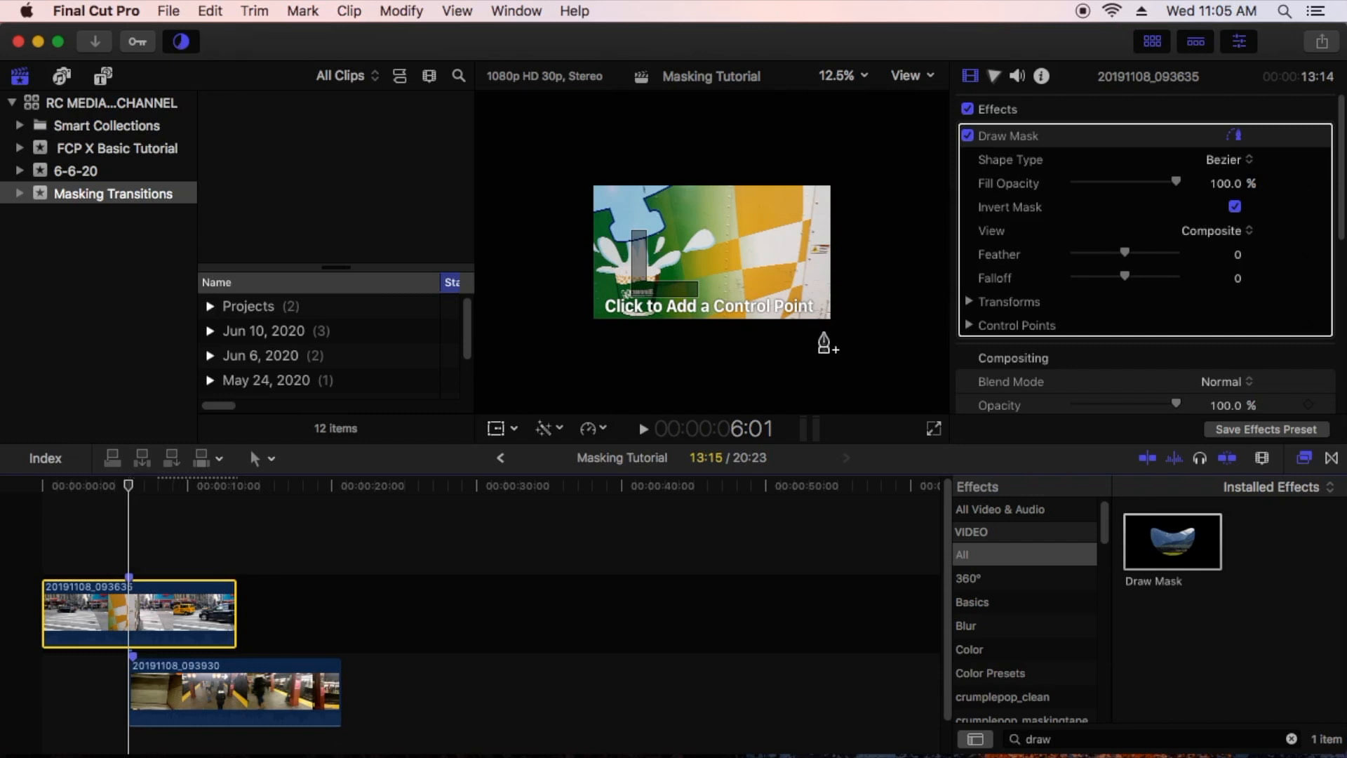
left_click(822, 330)
left_click(840, 255)
left_click(843, 165)
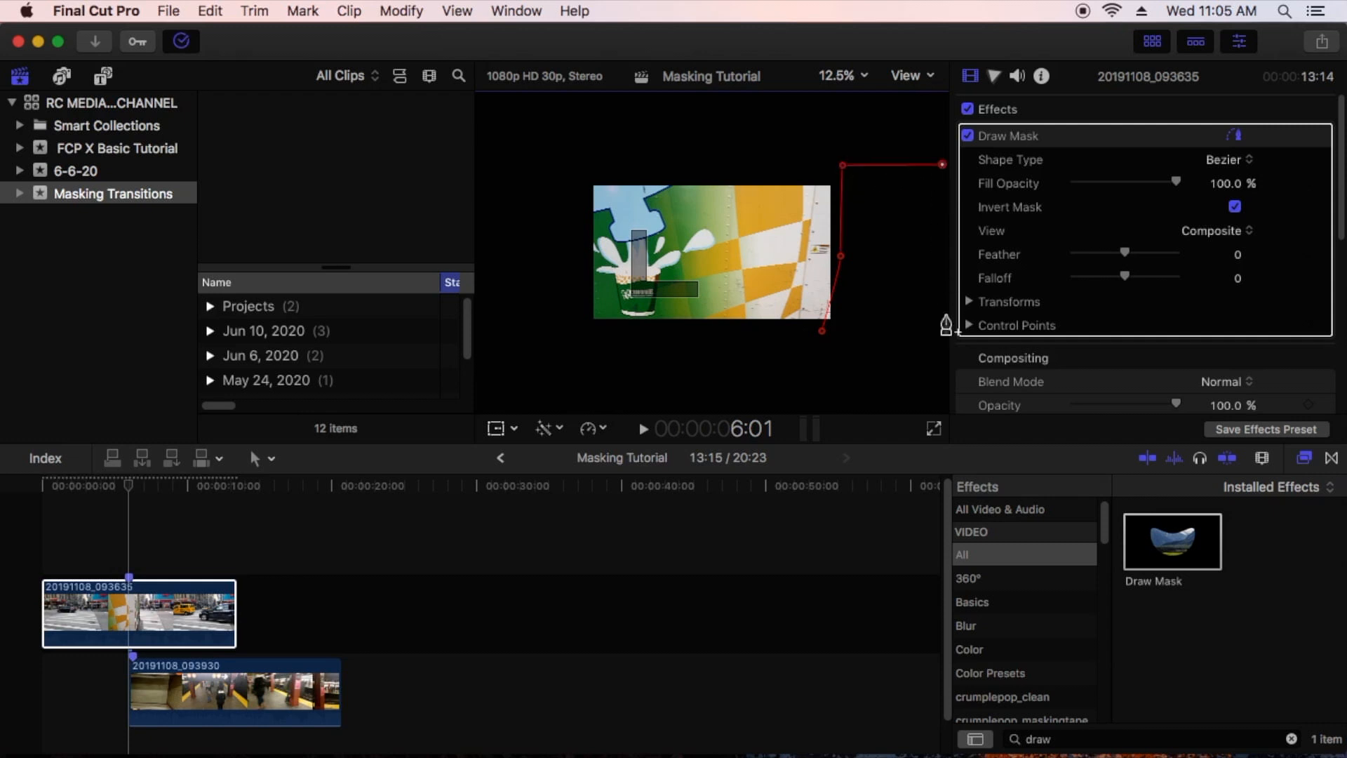
left_click(946, 333)
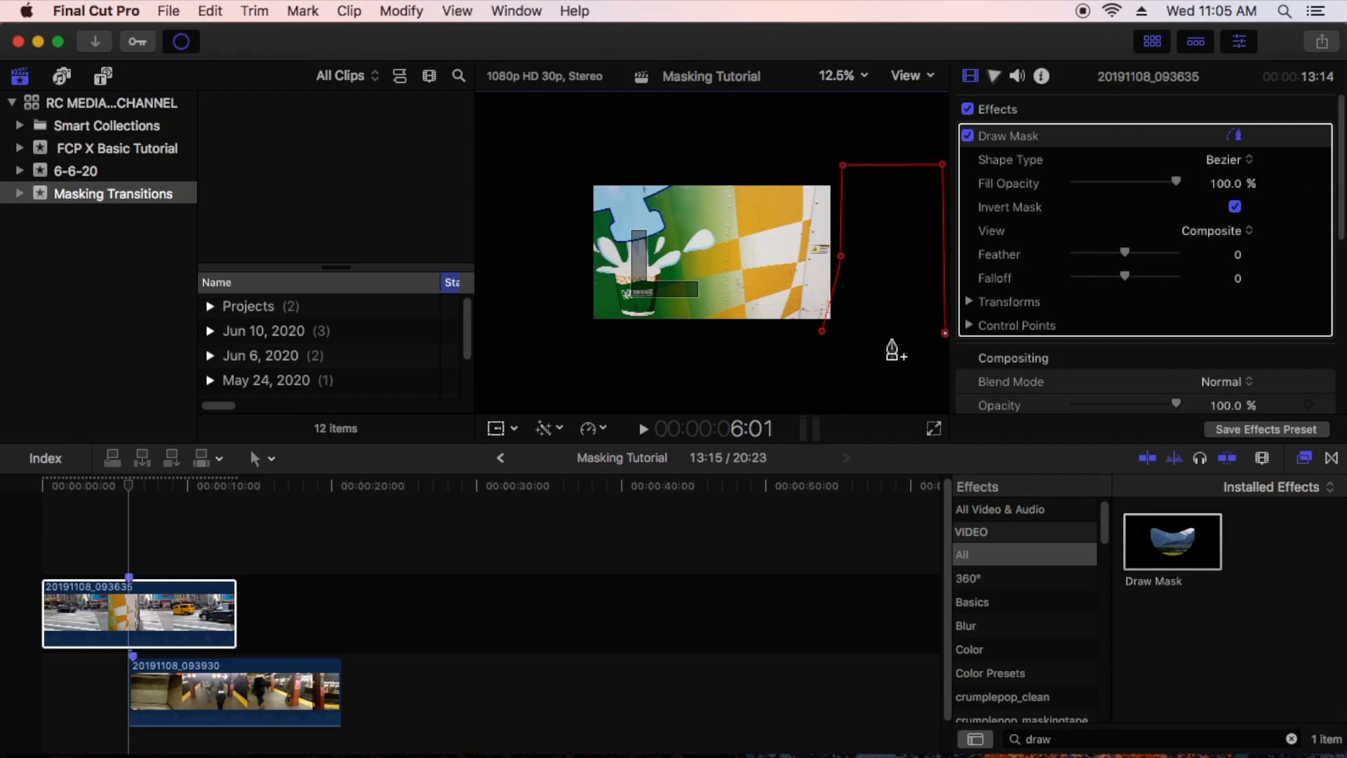
left_click(822, 331)
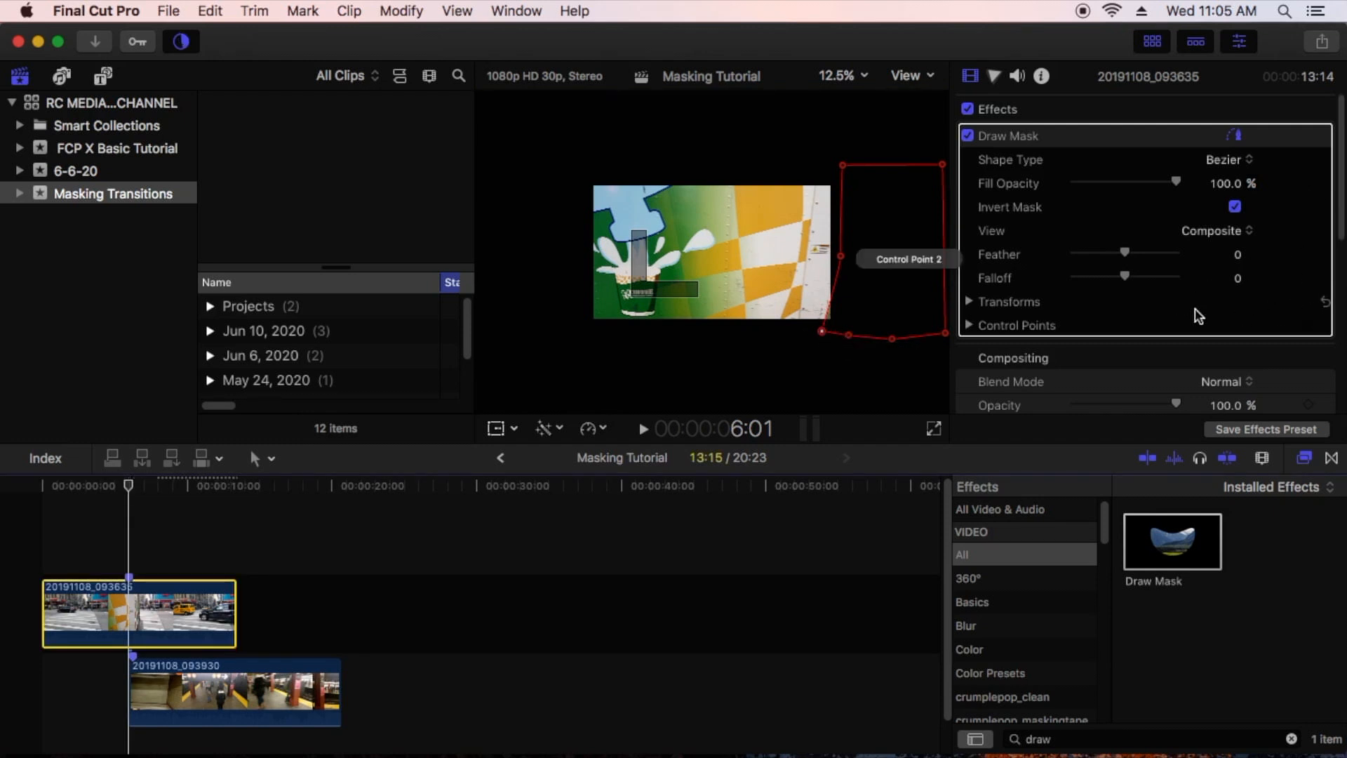
Add keyframes at 6:01 for the Draw Mask's Transforms Position and its Control Points
left_click(969, 302)
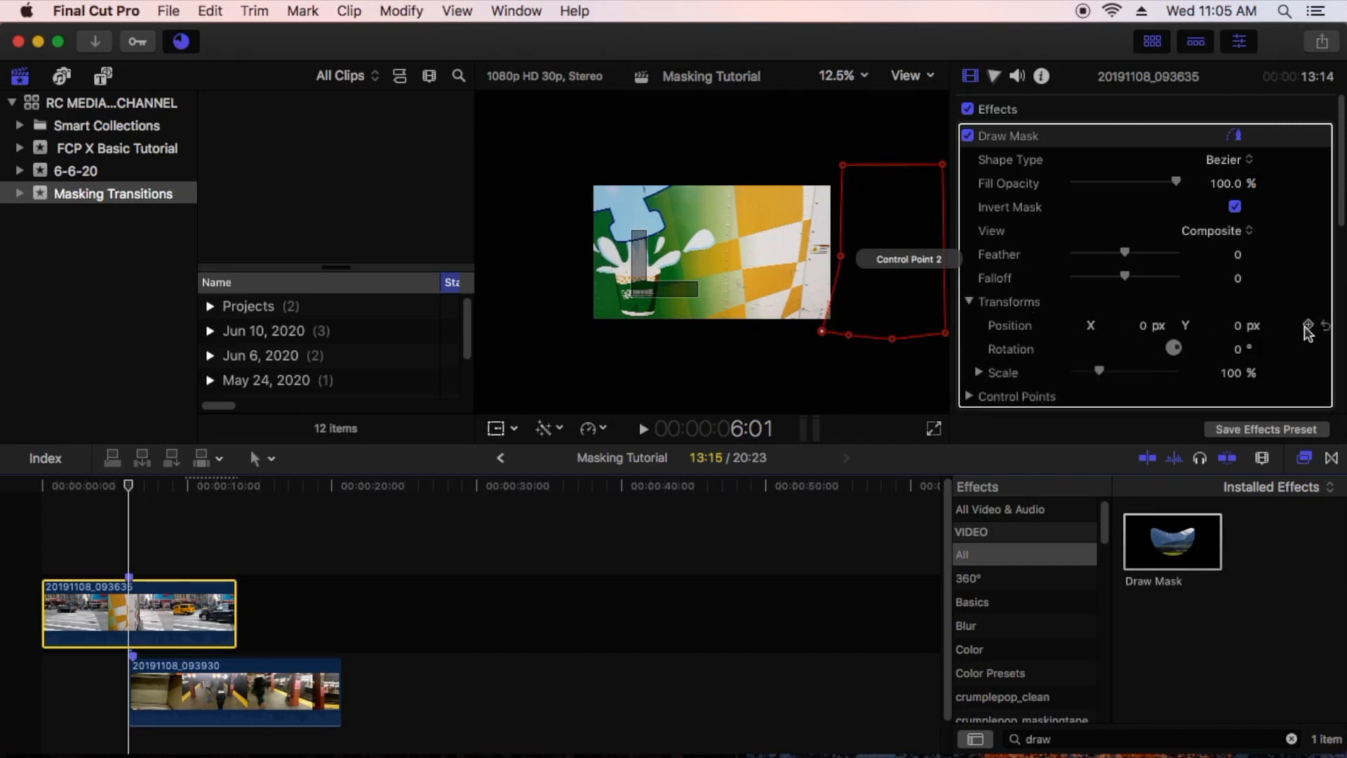
left_click(1309, 325)
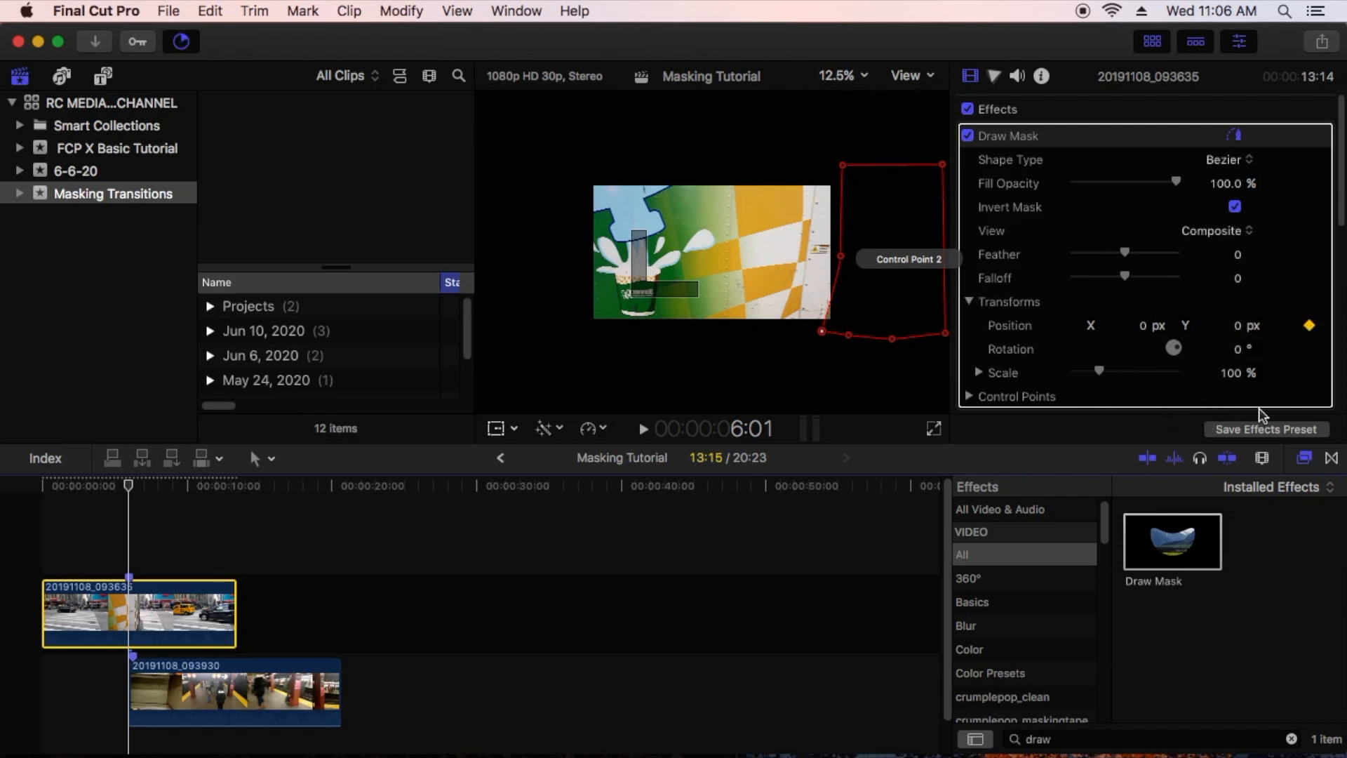
left_click(1308, 396)
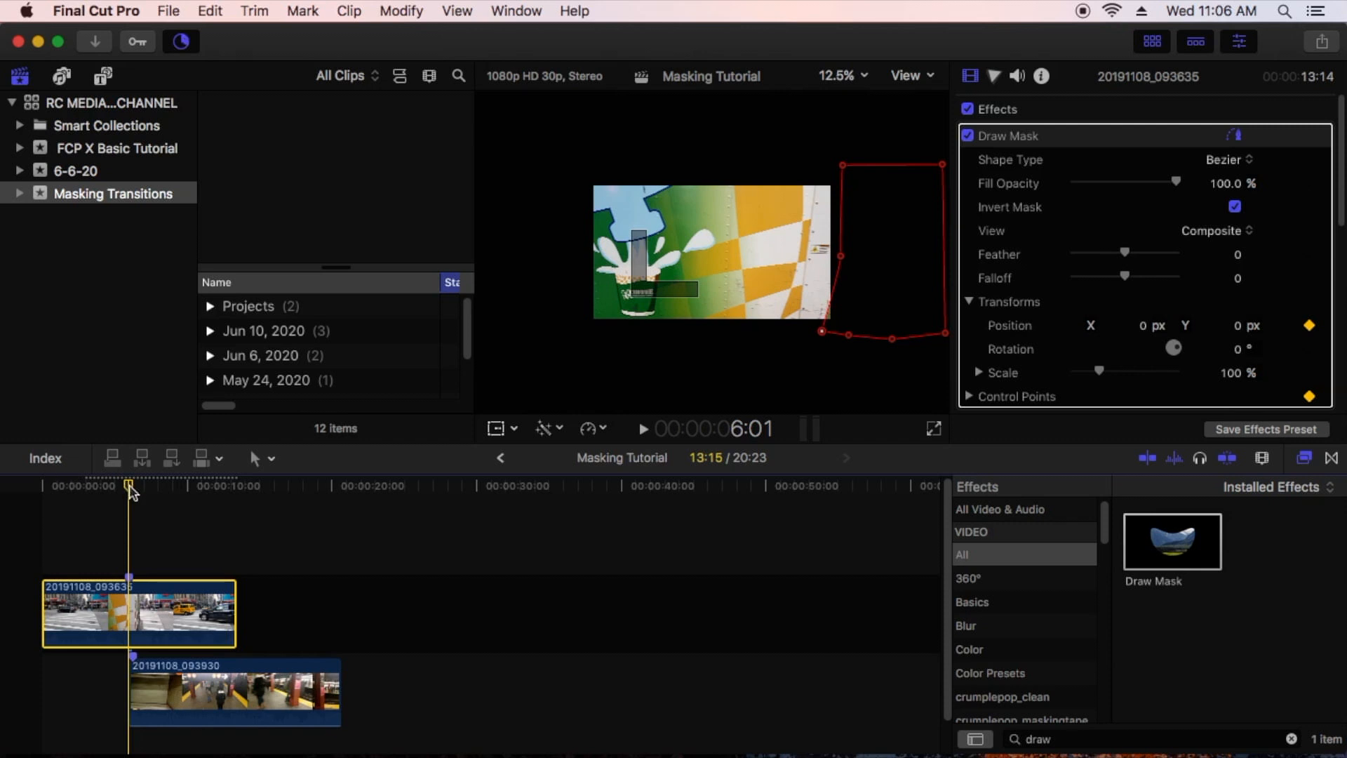
At 6:02, adjust the mask's left control points so its edge lines up with the truck's rear edge
key("Right")
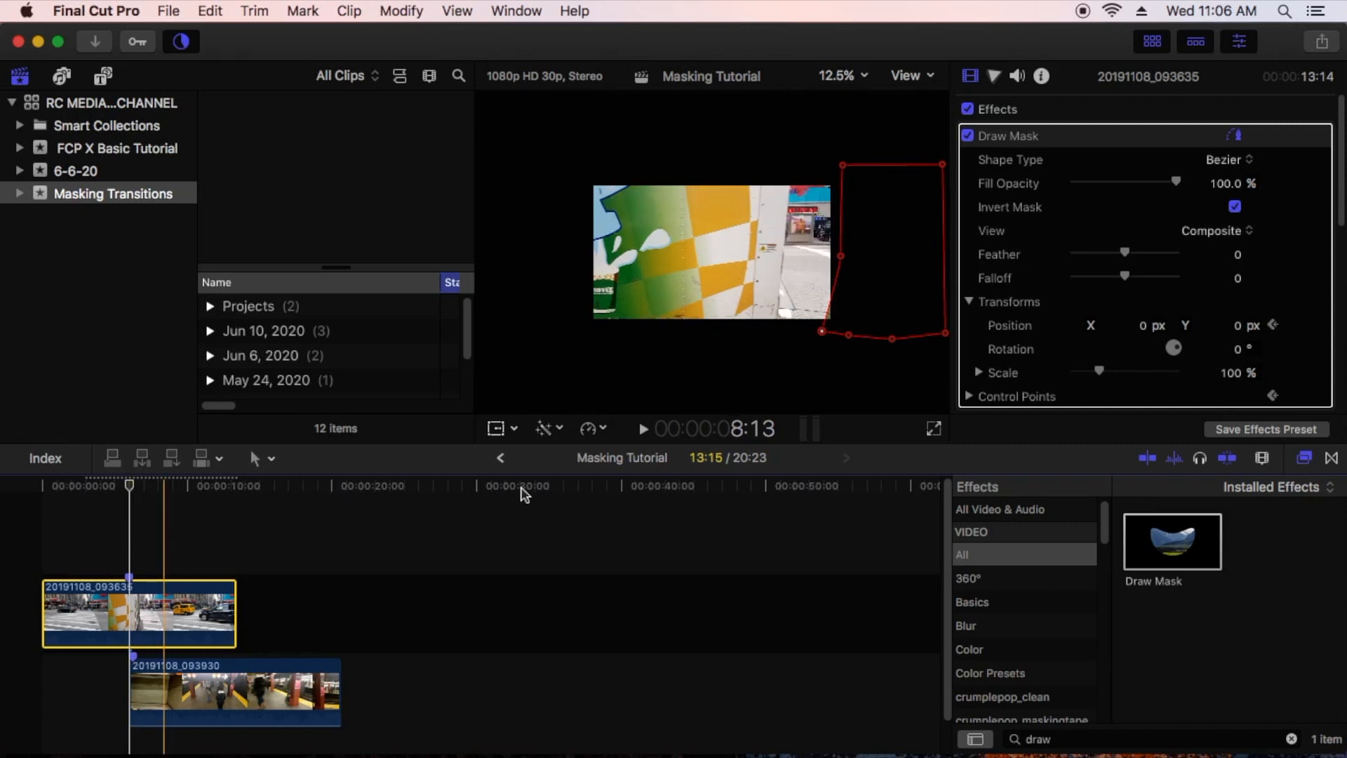
left_click_drag(841, 256, 834, 222)
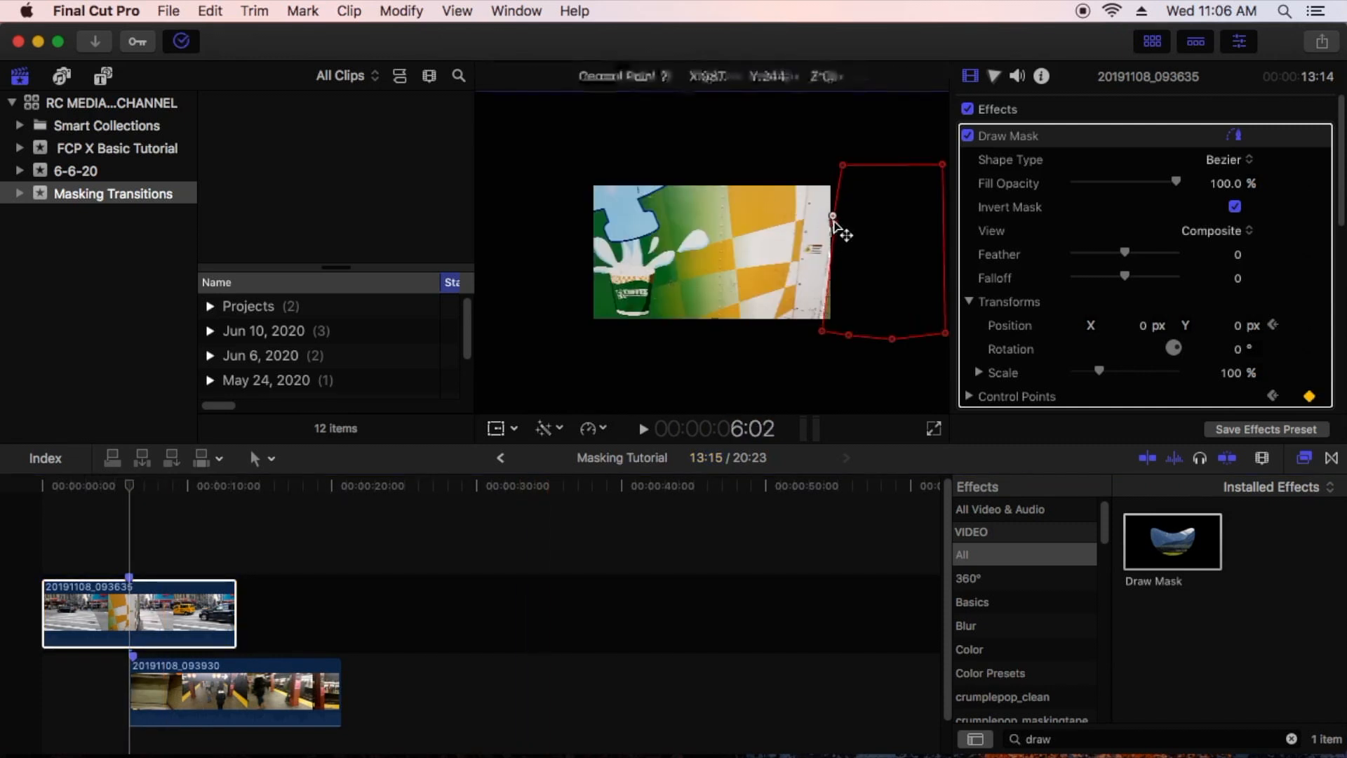
left_click(821, 330)
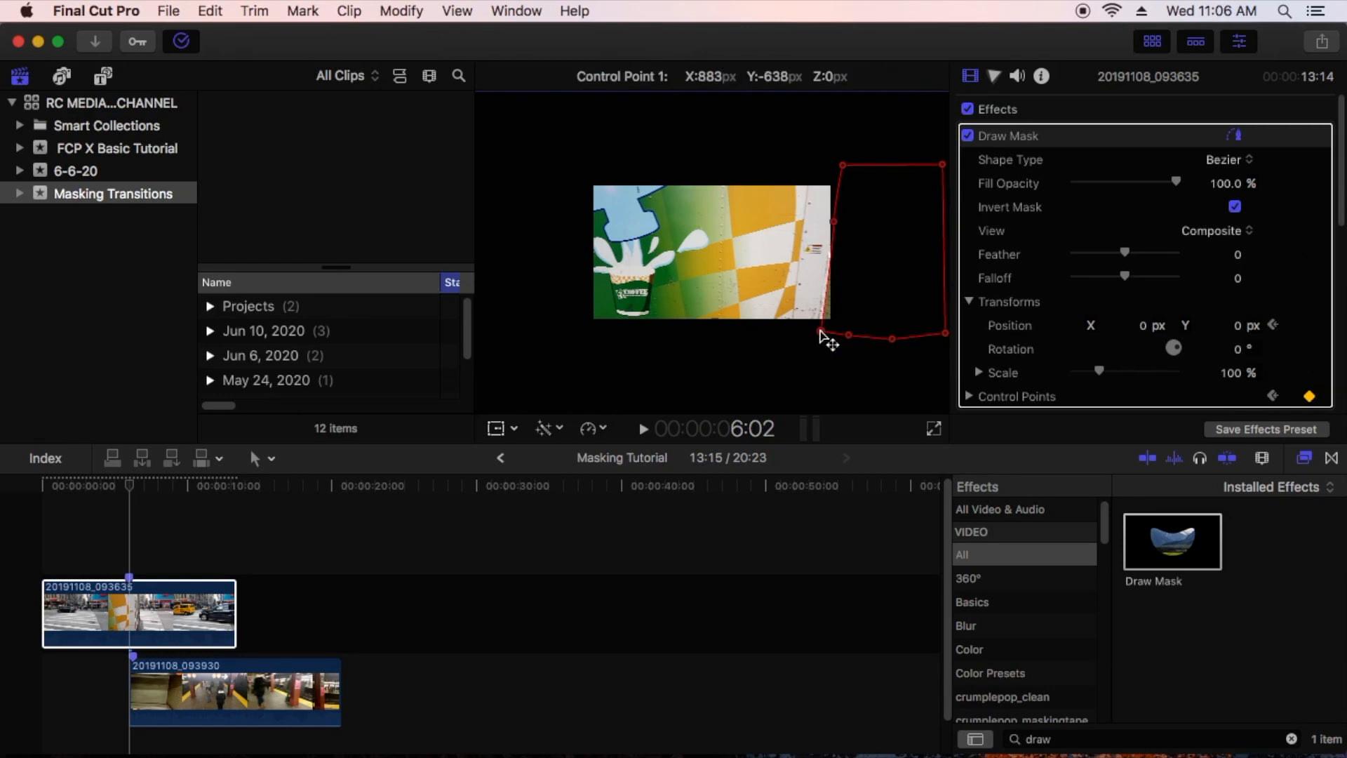
At 6:03, fit the mask to the truck's rear edge, moving Control Point 2 just above the picture and Control Point 1 to about X 815, Y -653 px
left_click(865, 78)
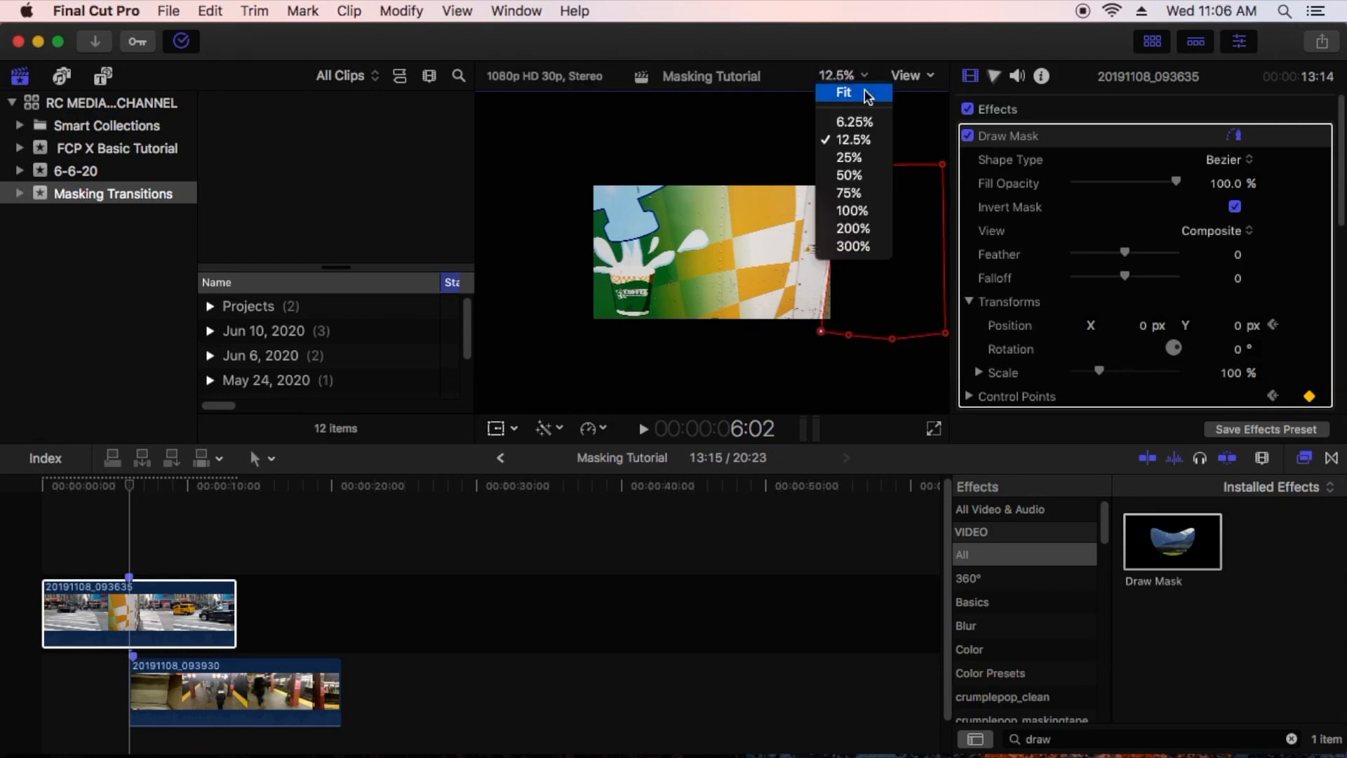
left_click(856, 156)
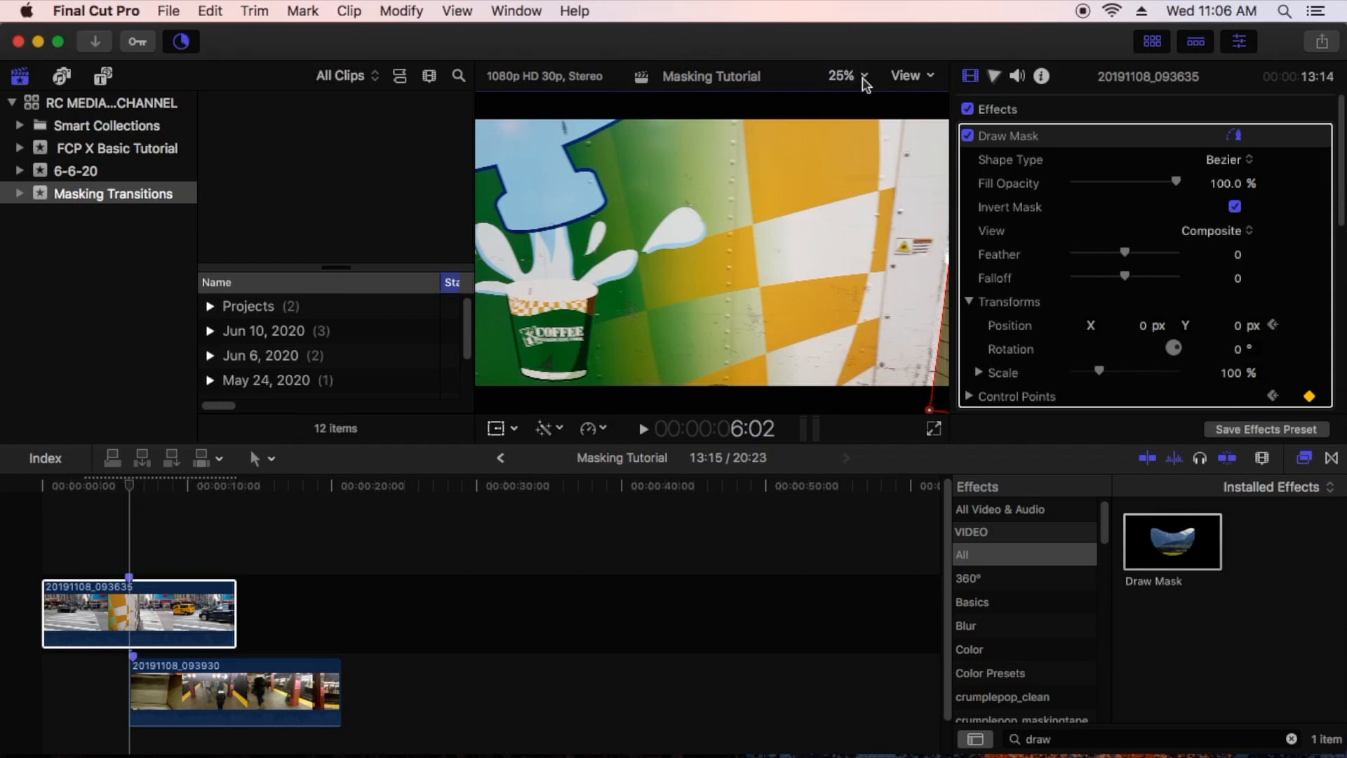
left_click(867, 78)
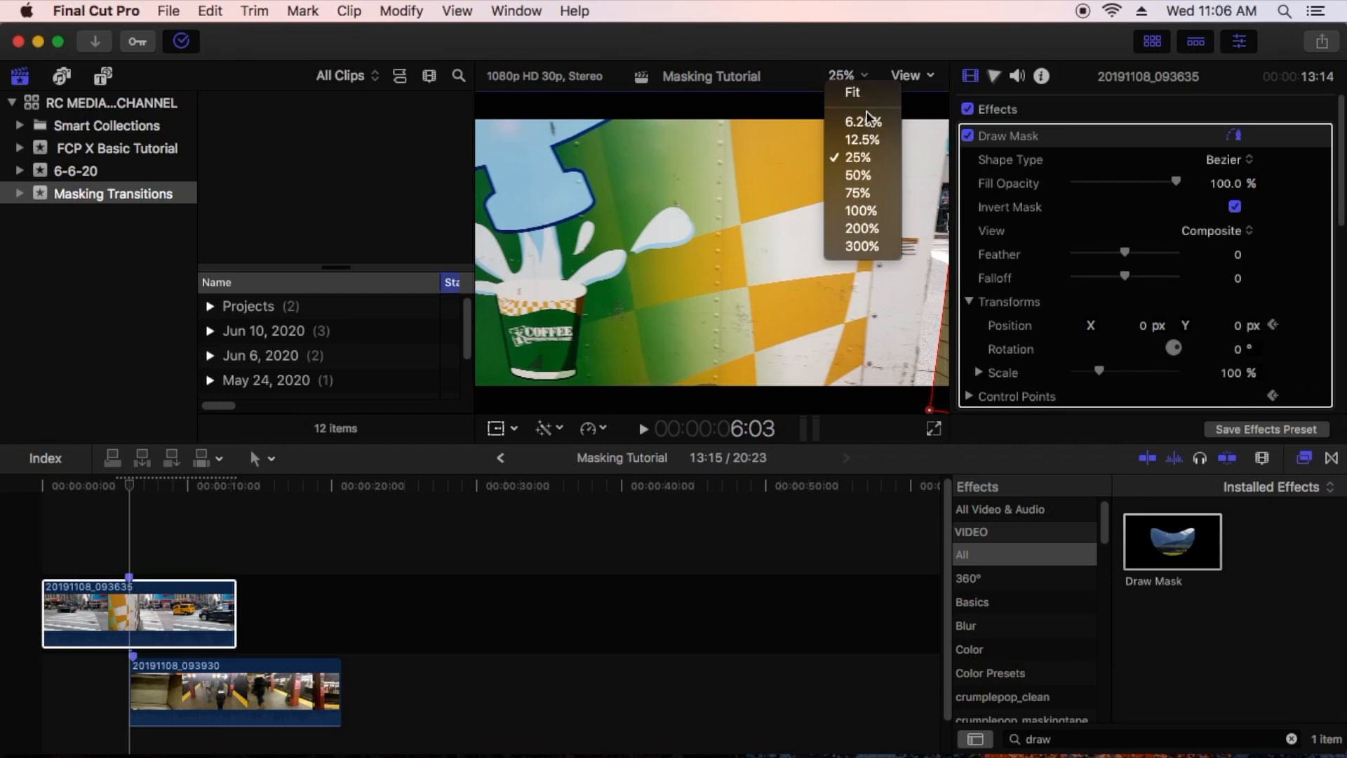
left_click(863, 139)
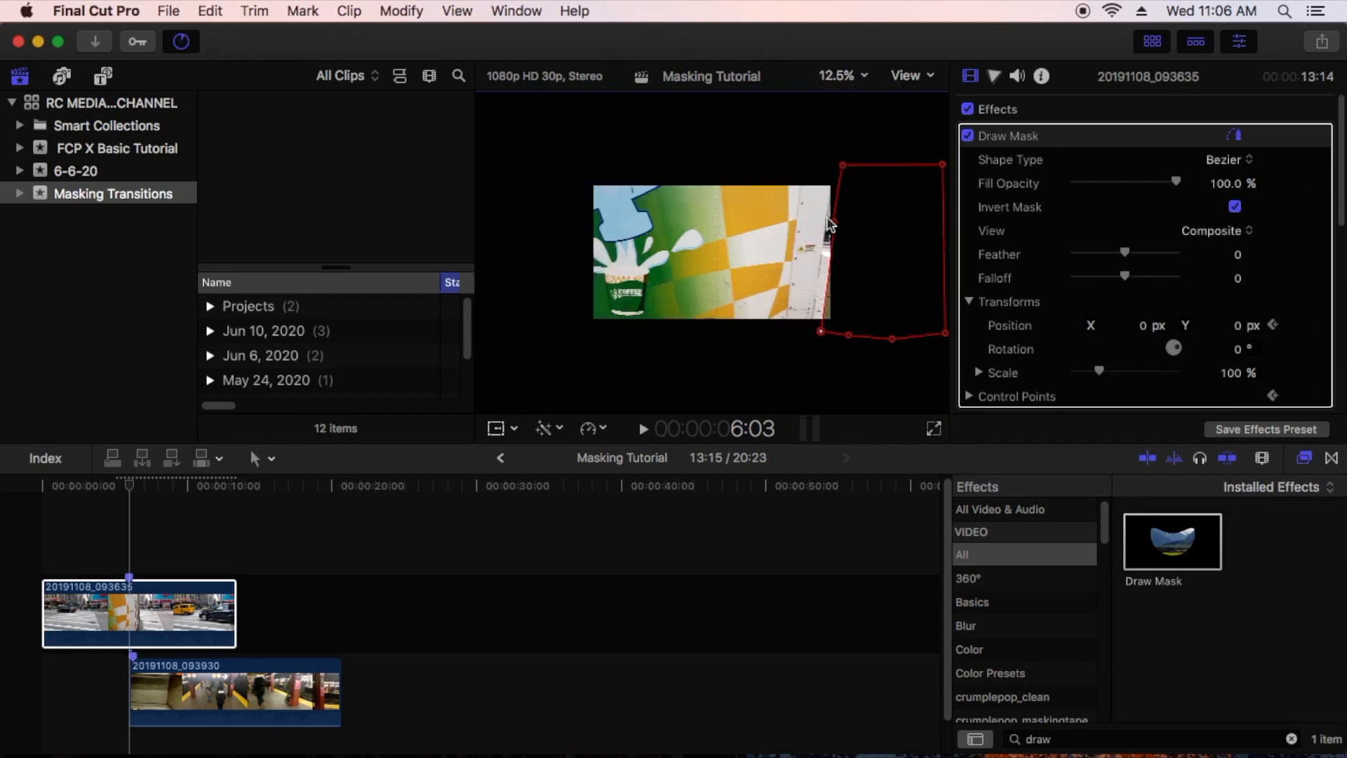
left_click(833, 218, "alt")
left_click_drag(833, 218, 832, 178)
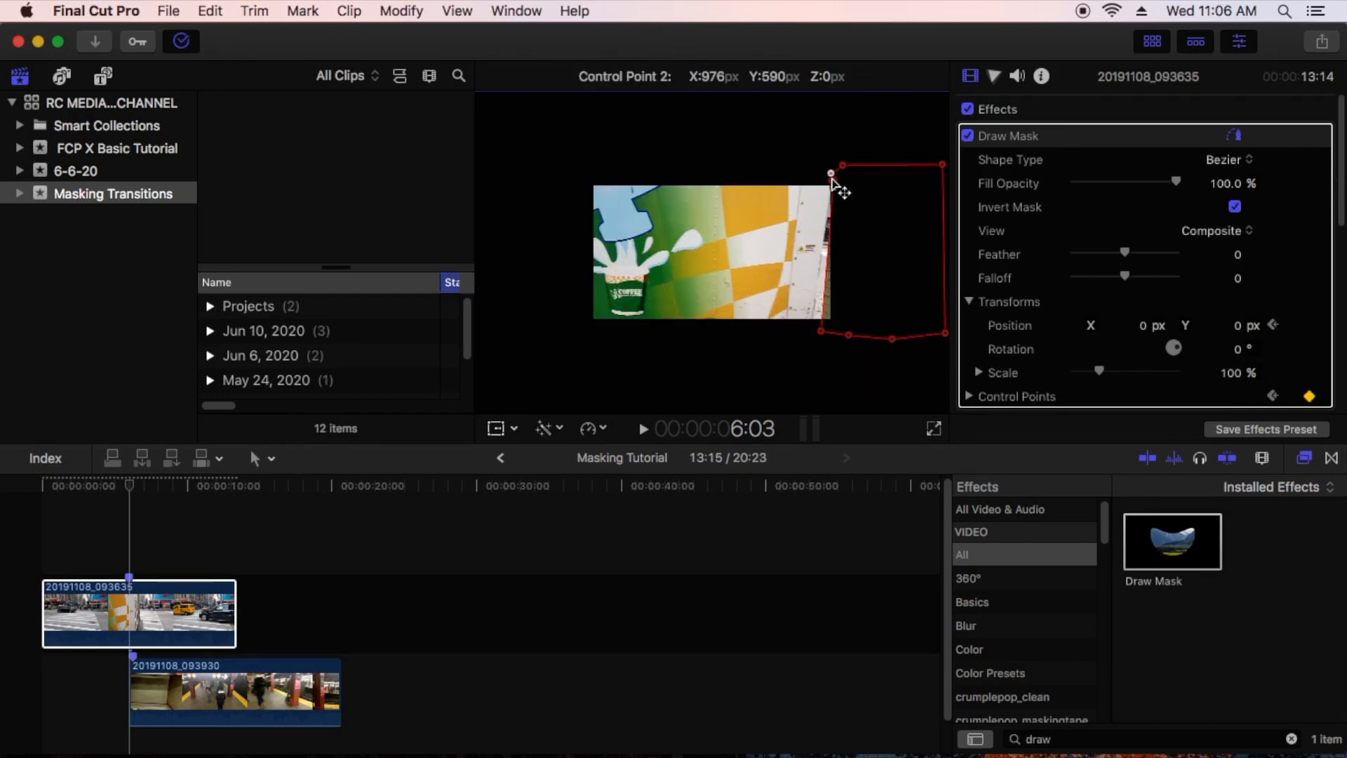
left_click(822, 331)
left_click_drag(820, 332, 811, 331)
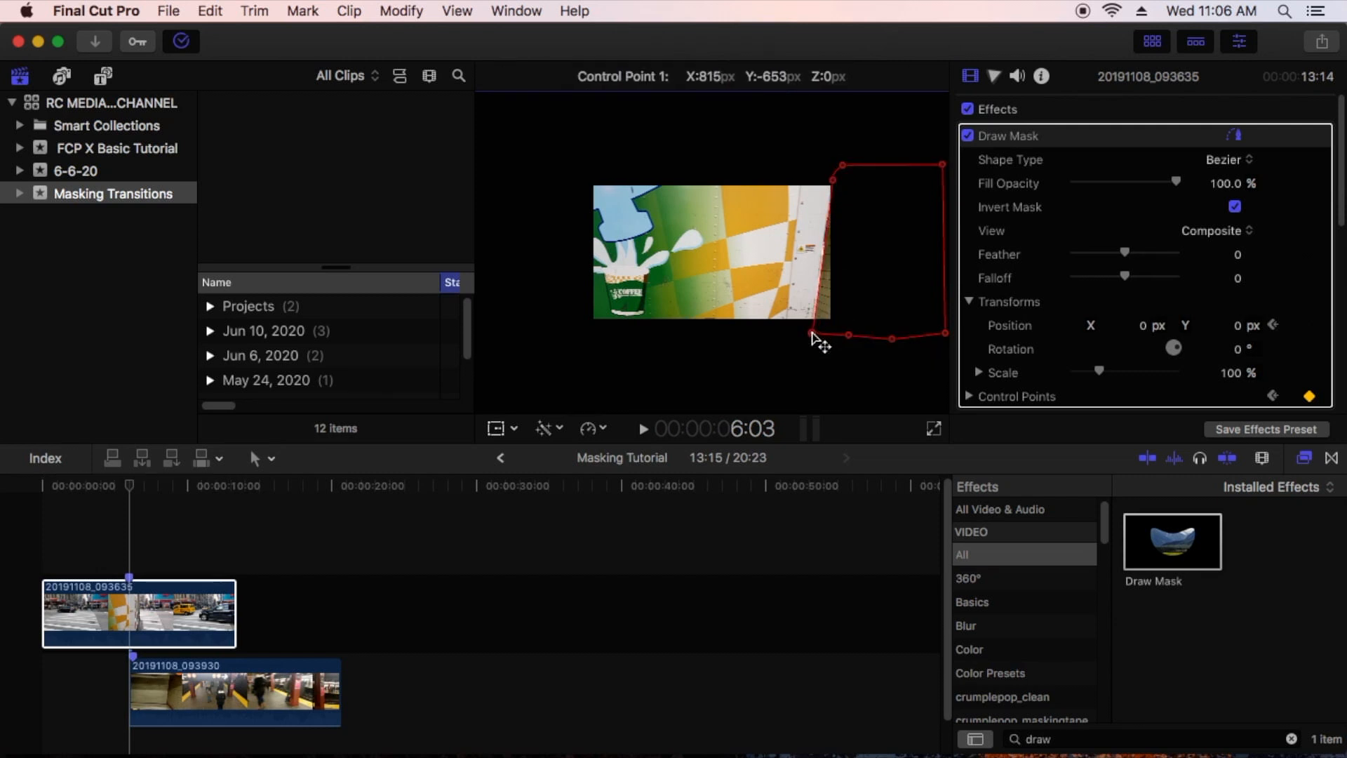
left_click_drag(834, 181, 830, 176)
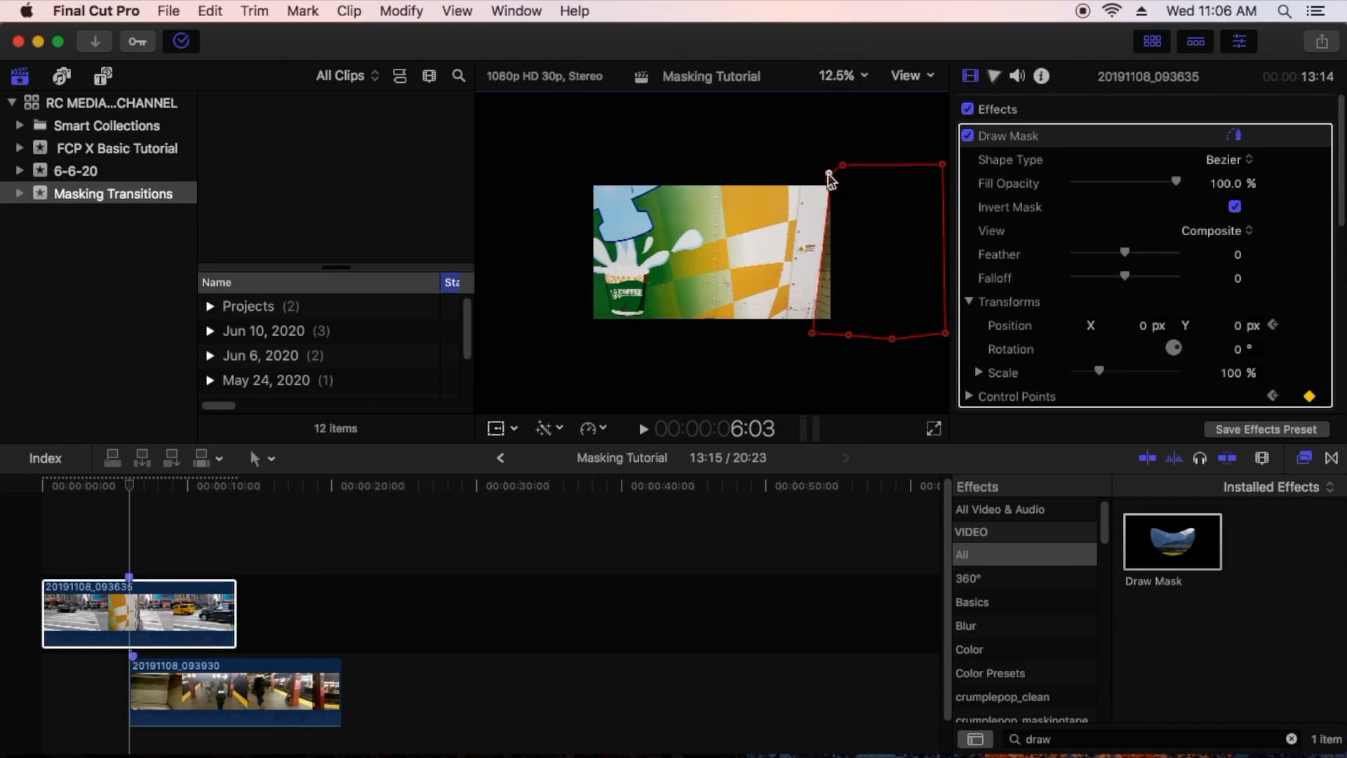
Advance frame by frame from 6:03, shifting and reshaping the mask so its left edge keeps following the truck's rear edge
key("Right")
mouse_move(832, 190)
left_mouse_down()
mouse_move(856, 204)
mouse_move(803, 180)
mouse_move(835, 216)
mouse_move(786, 177)
left_mouse_up()
key("Right")
key("Right")
key("Right")
key("Right")
key("Right")
key("Right")
key("Right")
key("Right")
key("Right")
left_click_drag(831, 220, 821, 220)
key("Right")
left_click_drag(766, 178, 757, 183)
key("Right")
left_click_drag(748, 328, 747, 330)
key("Right")
key("Right")
left_click_drag(791, 289, 783, 289)
key("Right")
key("Right")
left_click_drag(787, 238, 780, 237)
key("Right")
key("Right")
key("Right")
left_click_drag(790, 227, 777, 225)
Move the mask's right-hand control points outward so the mask extends beyond the picture's right edge
left_click_drag(842, 159, 924, 162)
left_click_drag(845, 328, 931, 338)
left_click_drag(923, 162, 934, 157)
Continue shifting the mask with the truck until it covers the whole picture by 8:17, at Position X -1796.2, Y 53.7 px
key("Right")
key("Right")
key("Right")
key("Right")
key("Right")
mouse_move(768, 222)
left_mouse_down()
mouse_move(685, 236)
mouse_move(688, 208)
mouse_move(704, 245)
mouse_move(685, 254)
left_mouse_up()
key("Right")
key("Right")
key("Right")
key("Right")
key("Right")
key("Right")
key("Right")
key("Right")
key("Right")
key("Right")
key("Right")
key("Right")
key("Right")
key("Right")
key("Right")
key("Right")
key("Right")
key("Right")
key("Right")
key("Right")
key("Right")
key("Right")
key("Right")
key("Right")
key("Right")
key("Right")
key("Right")
key("Right")
key("Right")
key("Right")
key("Right")
key("Right")
key("Right")
key("Right")
key("Right")
key("Right")
key("Right")
key("Right")
key("Right")
key("Right")
key("Right")
key("Right")
key("Right")
key("Right")
key("Right")
key("Right")
key("Right")
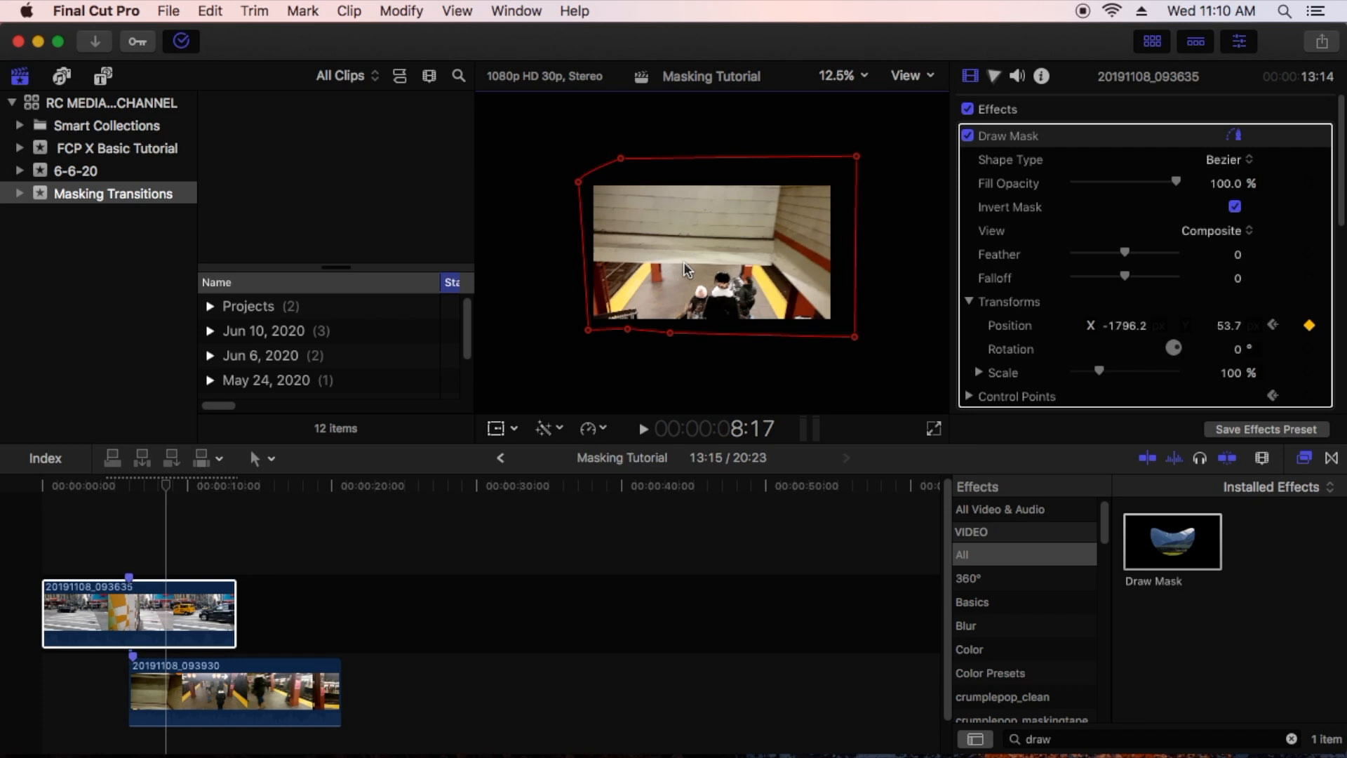
Play the street-to-subway transition from about 3:14 and check how the mask follows the truck
left_click(92, 486)
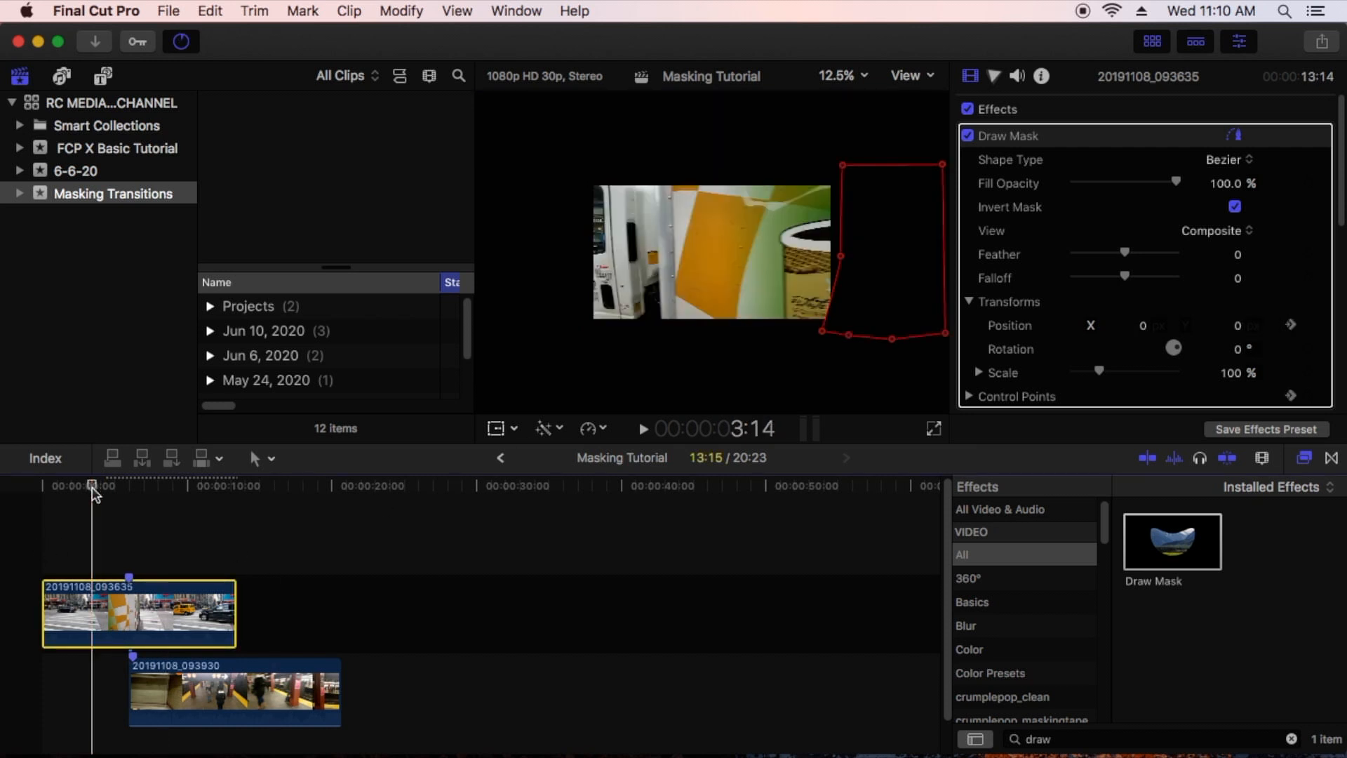
key("space")
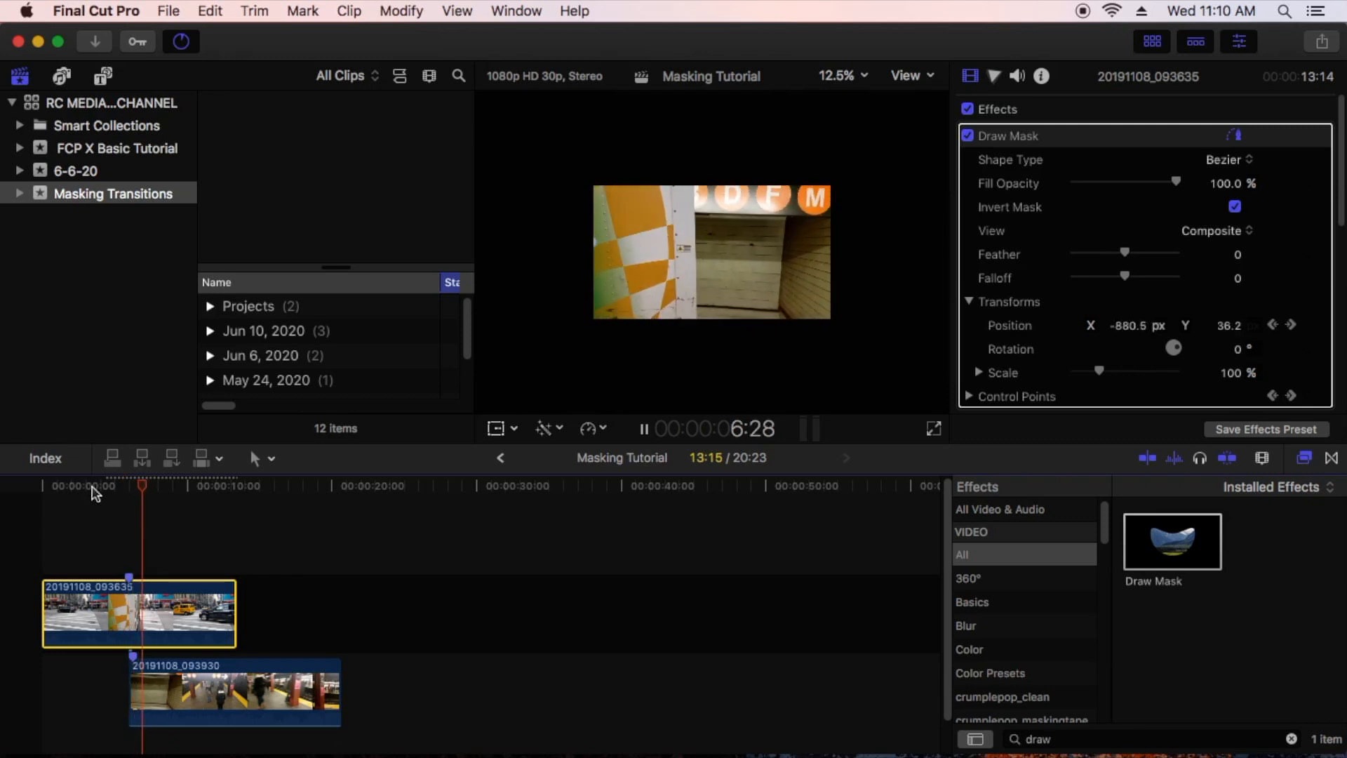
key("space")
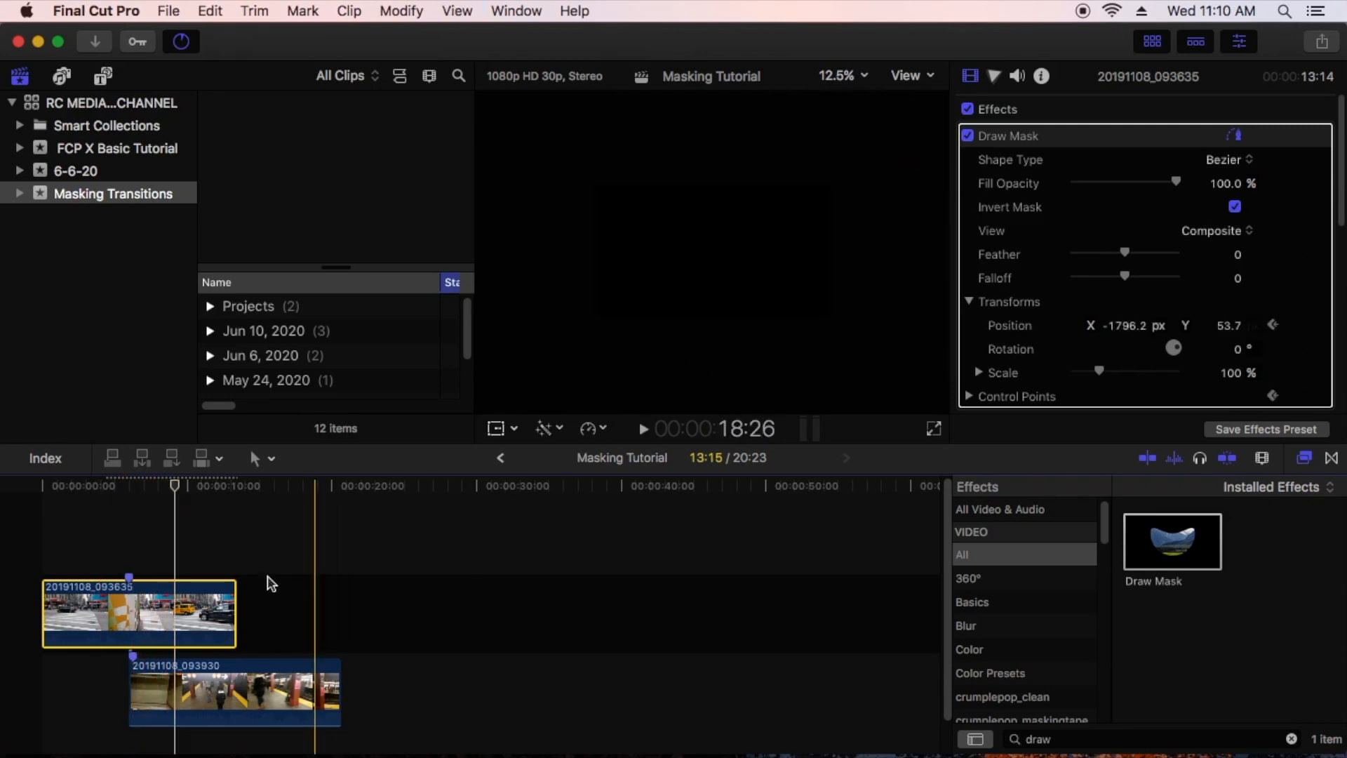
left_click(153, 501)
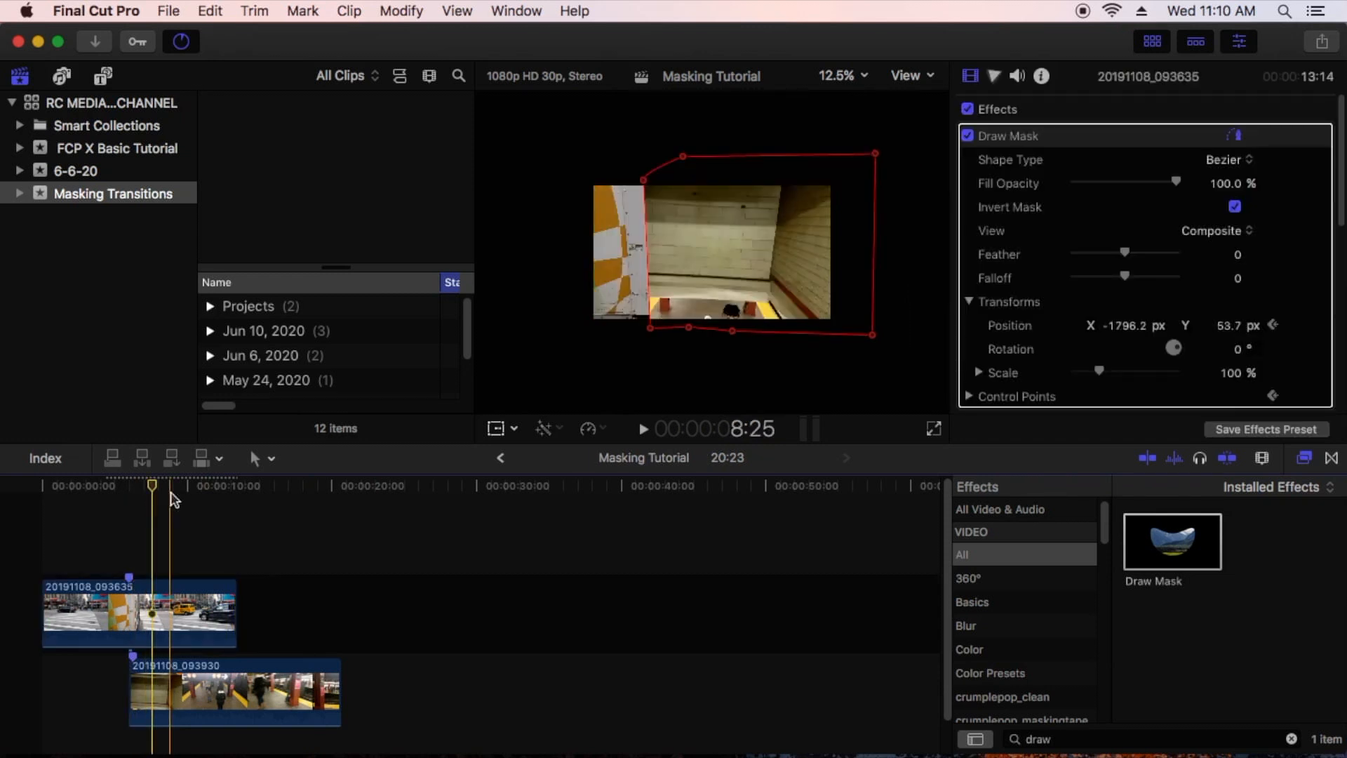
left_click(170, 493)
left_click(89, 491)
key("space")
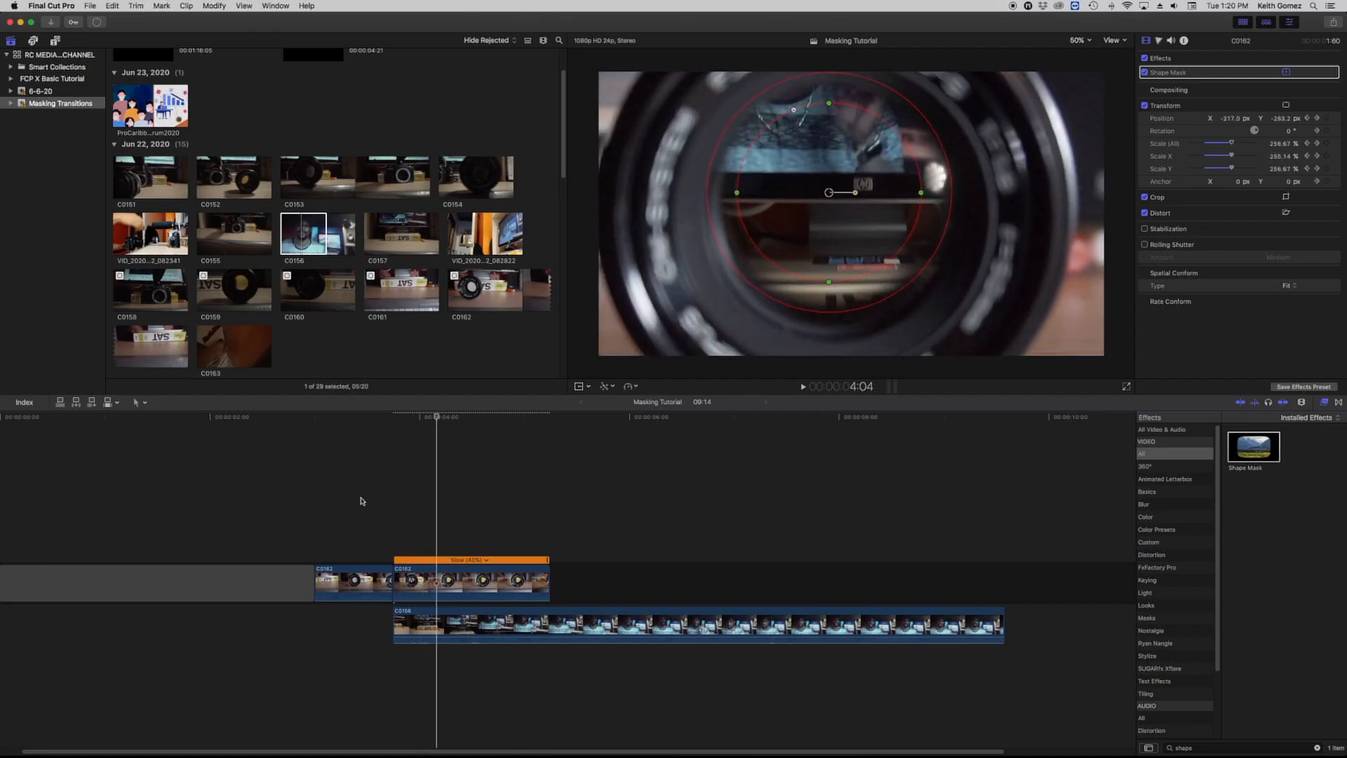
Step frame by frame from 4:04 through the lens clip C0162 to examine its animated Shape Mask and scaling
key("Right")
key("Right")
key("Right")
key("Right")
key("Right")
key("Right")
key("Right")
key("Right")
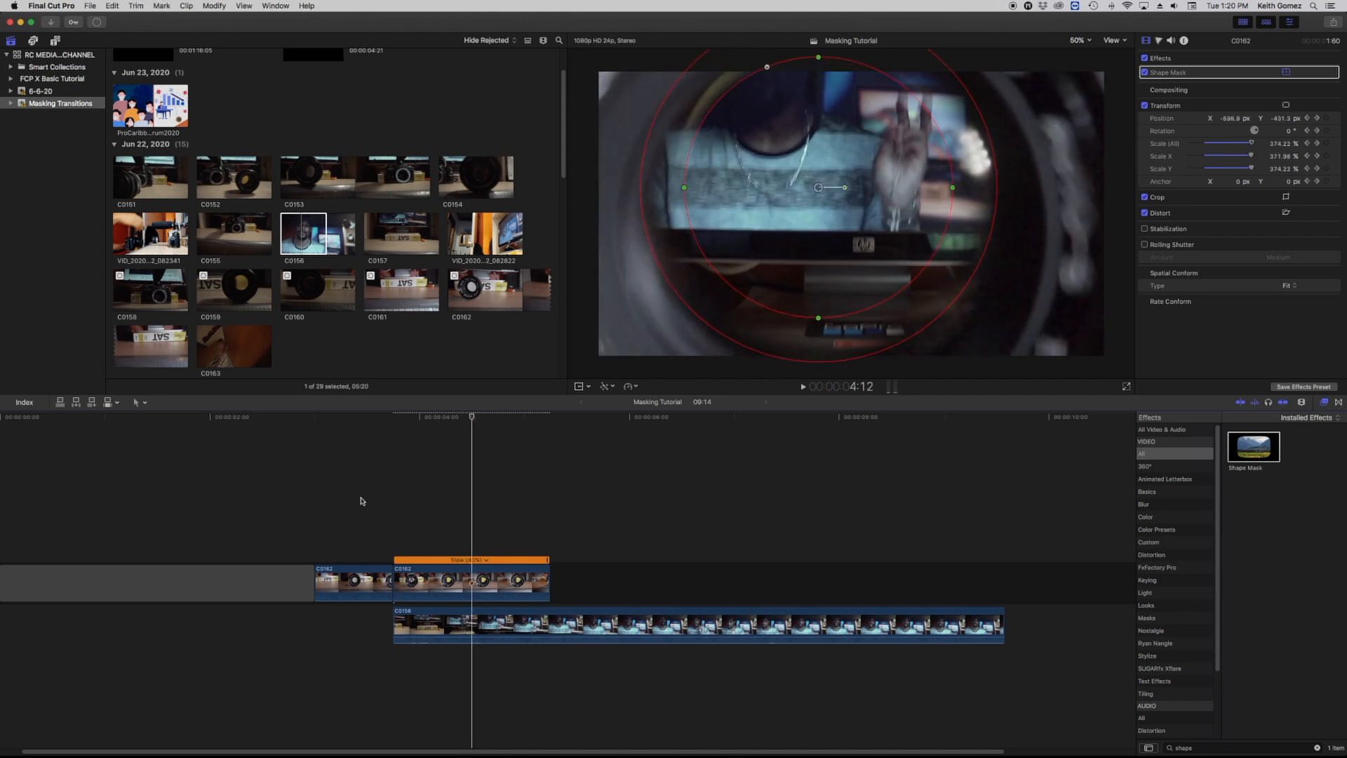
key("Right")
key("Right")
key("Right")
key("Right")
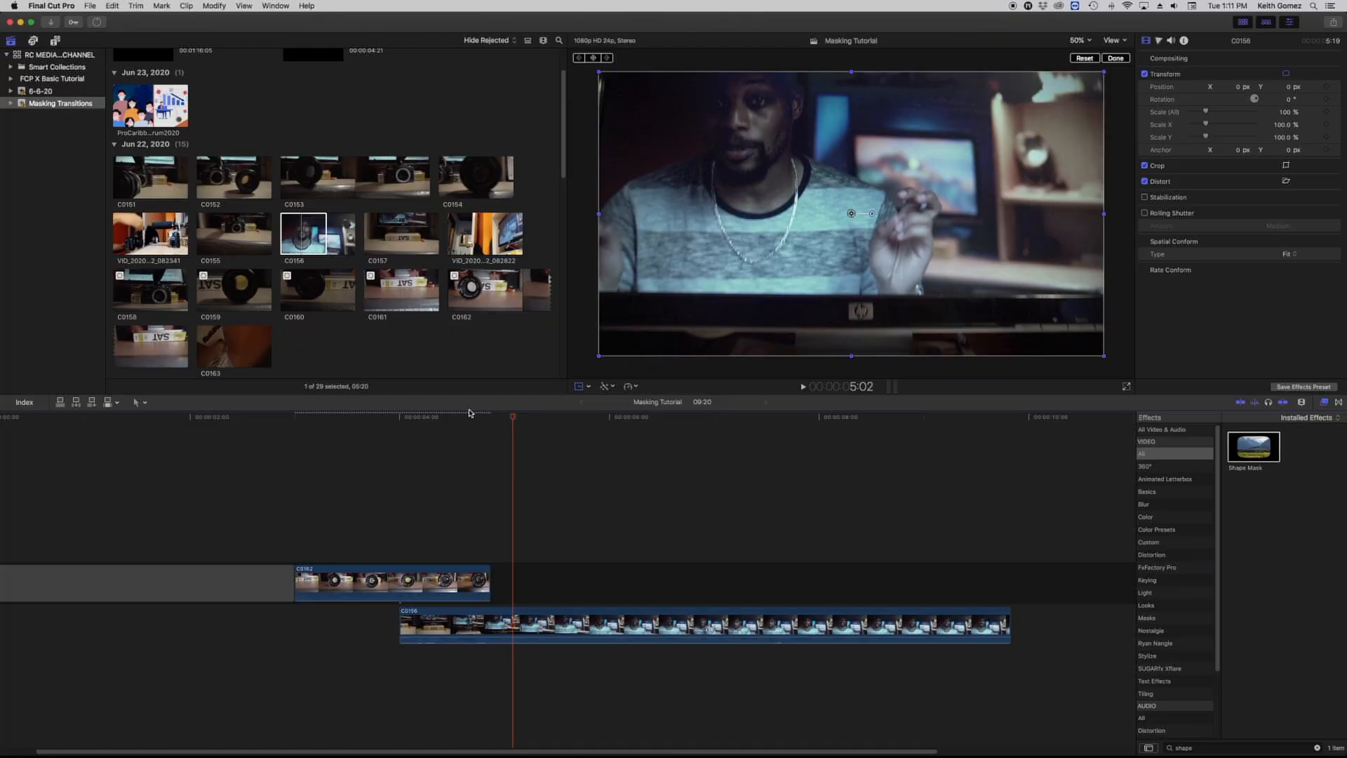
Try trimming the end of the lens clip C0162 over C0156 to the playhead and play the cut
left_click(473, 418)
left_click(444, 419)
left_click(408, 419)
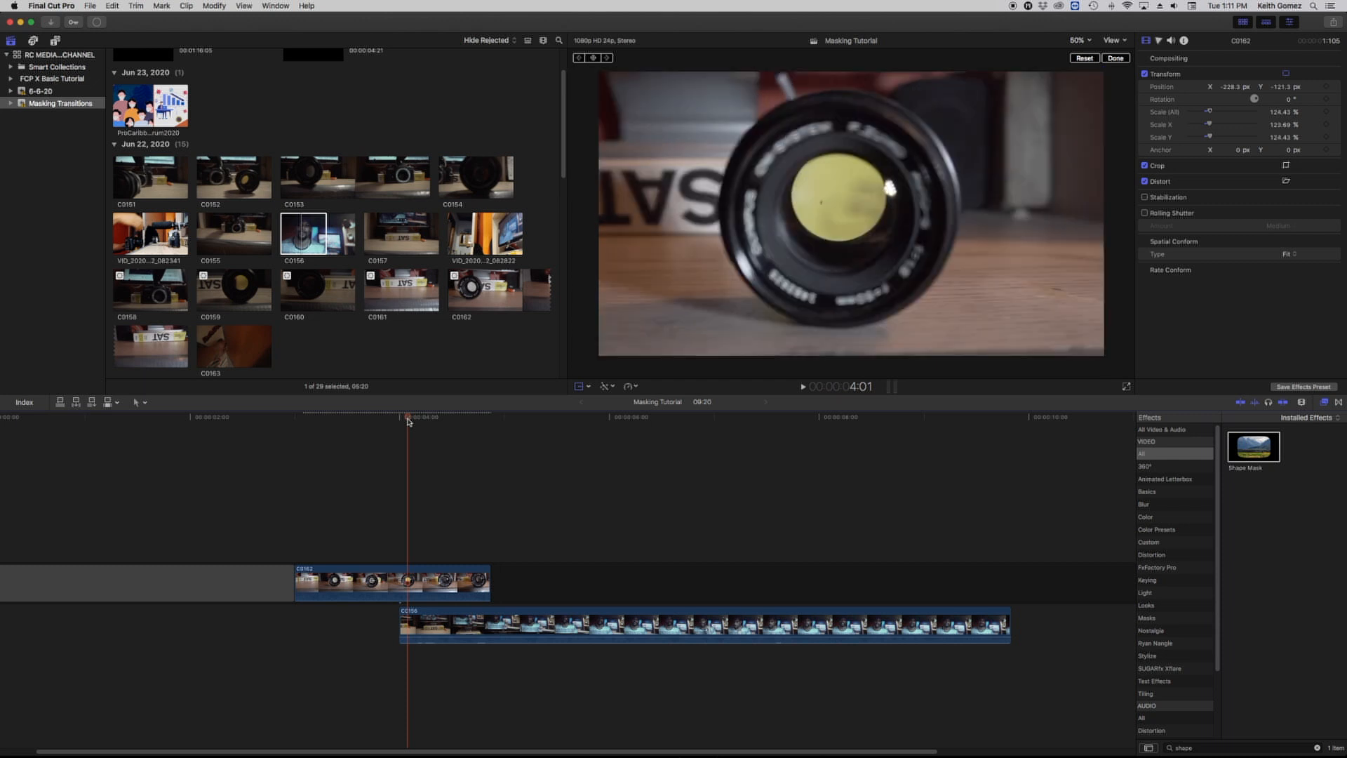
key("space")
key("space")
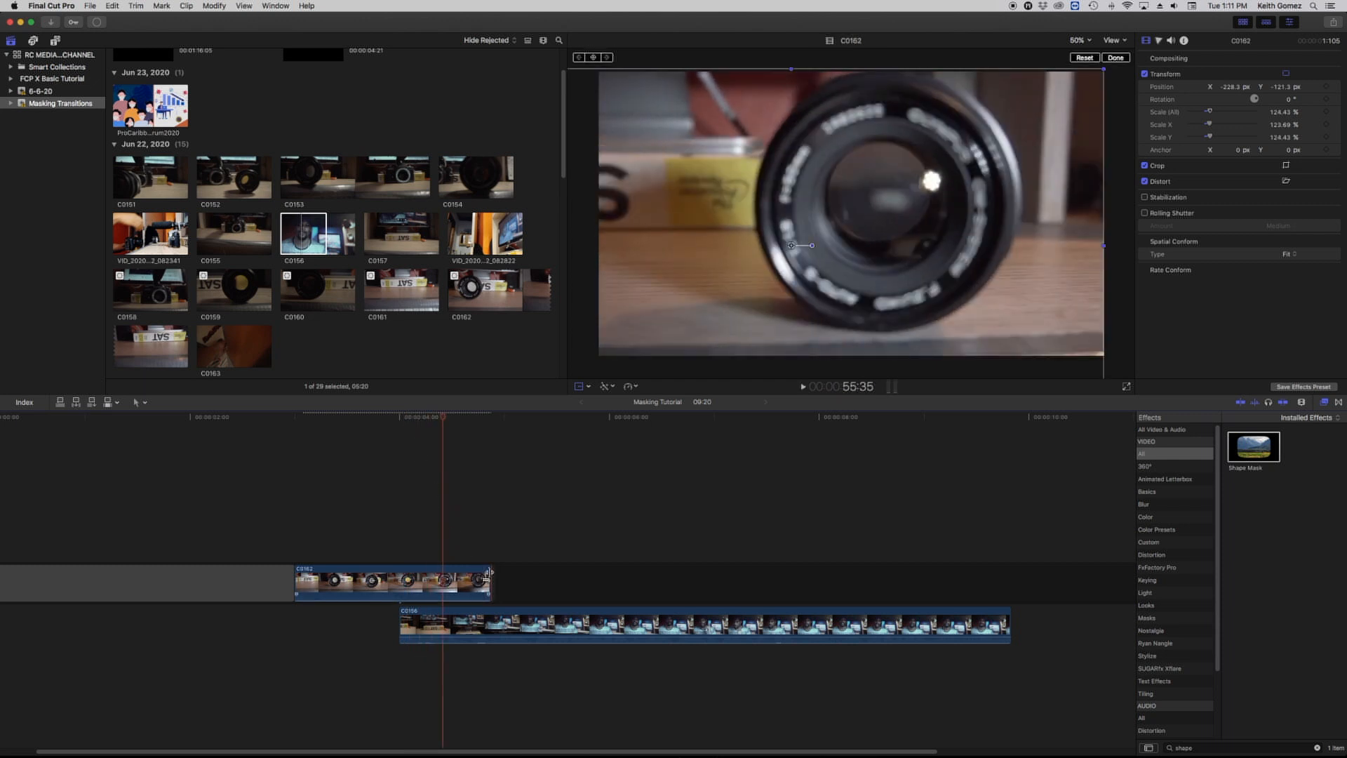
left_click_drag(489, 572, 443, 572)
left_click(393, 418)
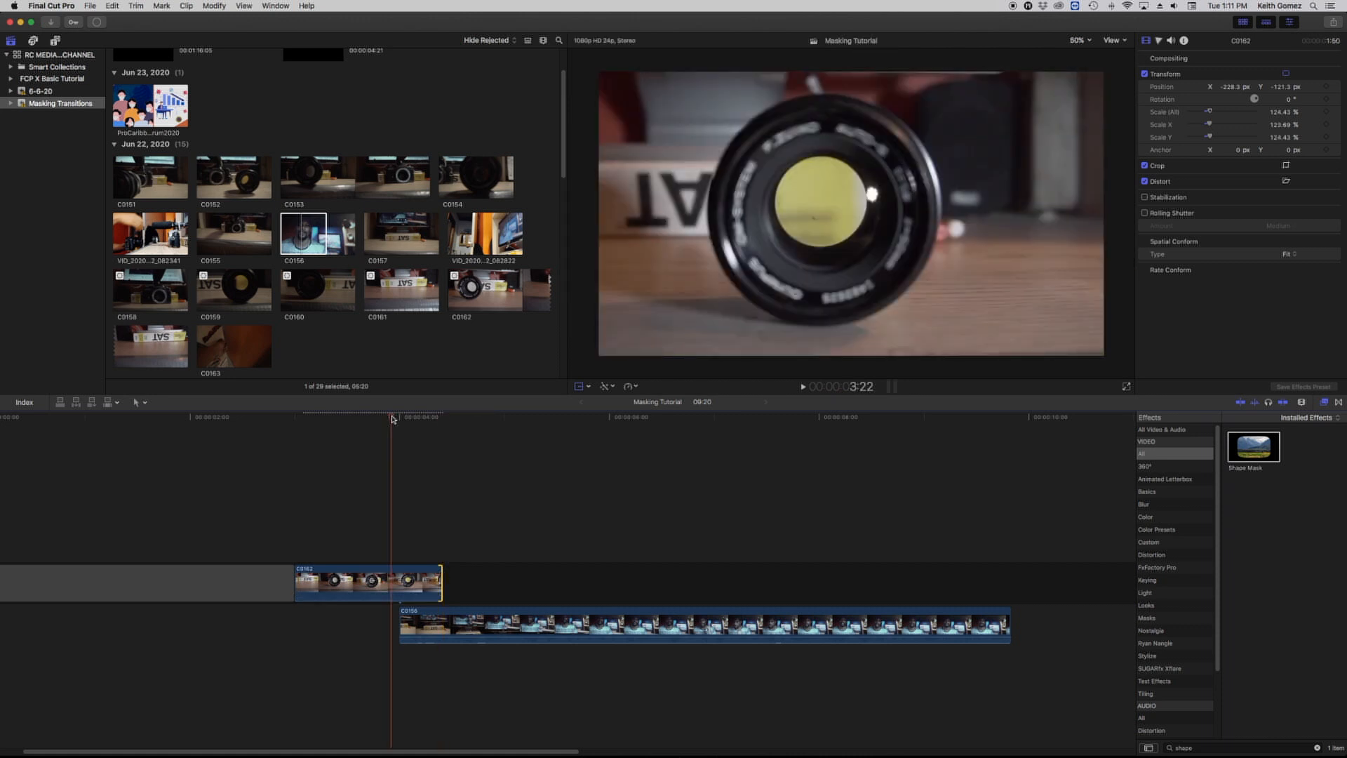
key("space")
key("space")
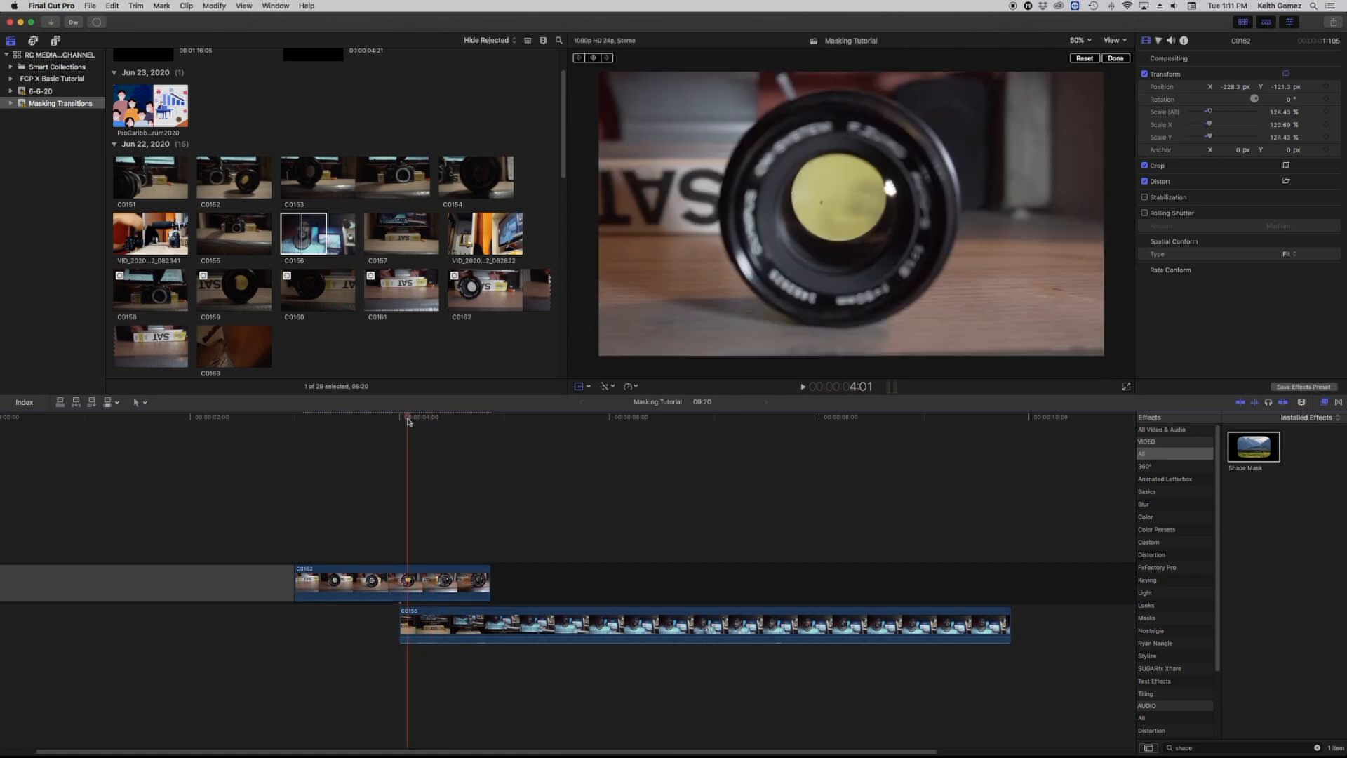
Shorten the end of C0162 to the playhead frame just after 4:01 and play the cut from 3:22
key("space")
key("space")
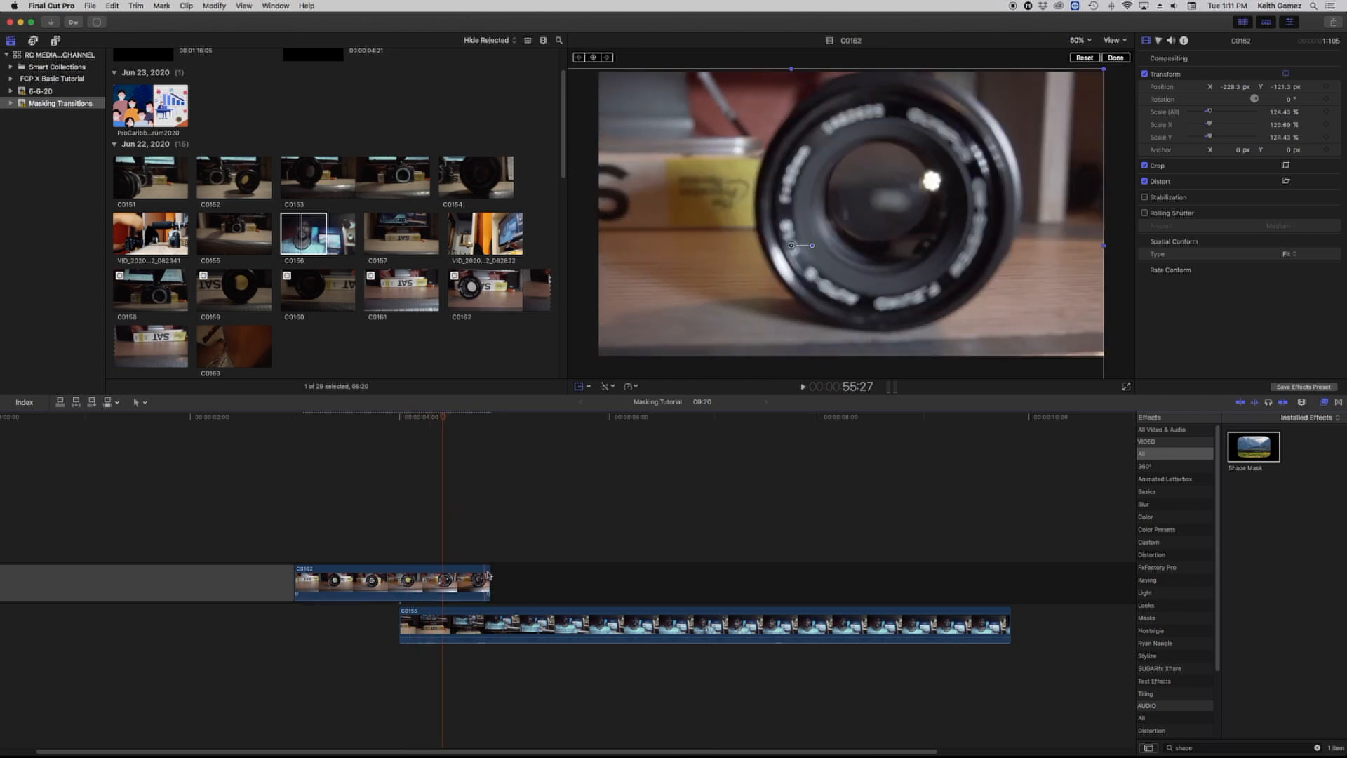
left_click_drag(487, 578, 442, 579)
left_click(393, 418)
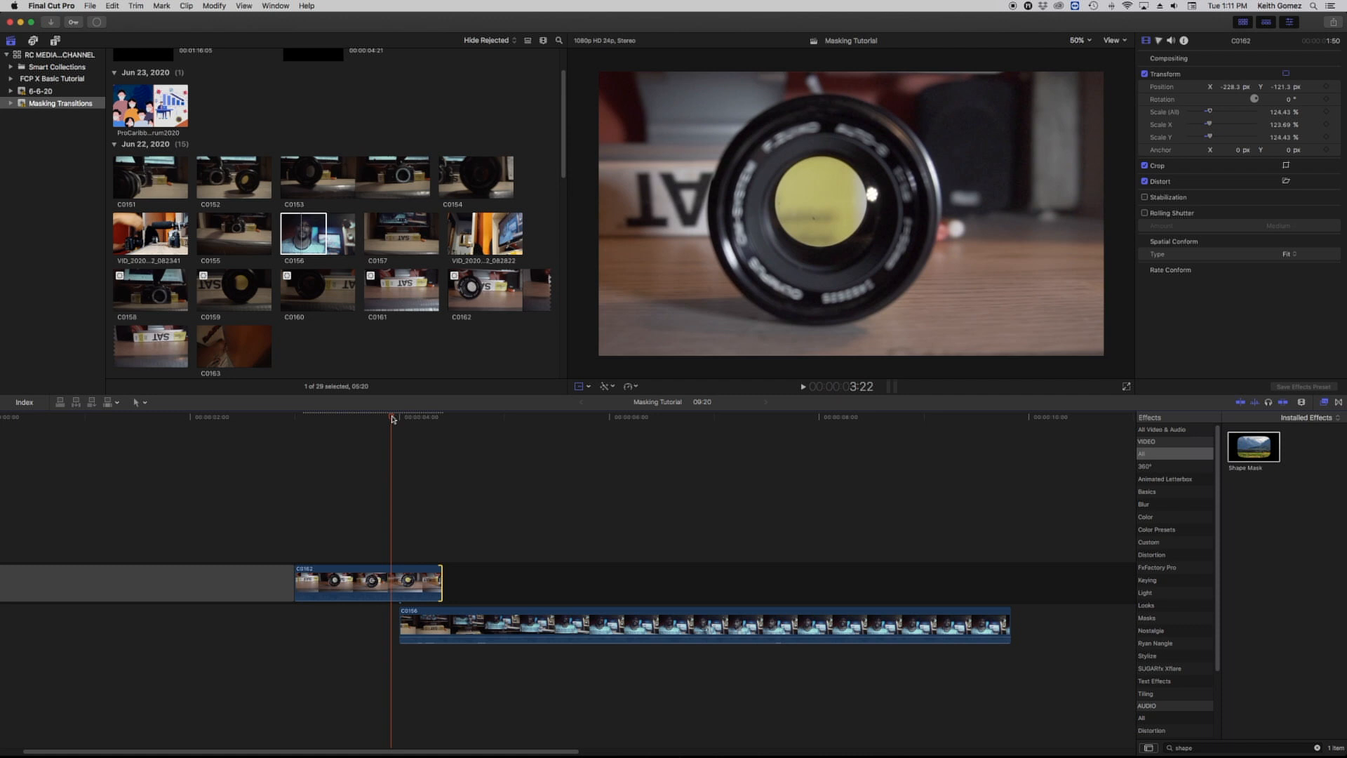
key("space")
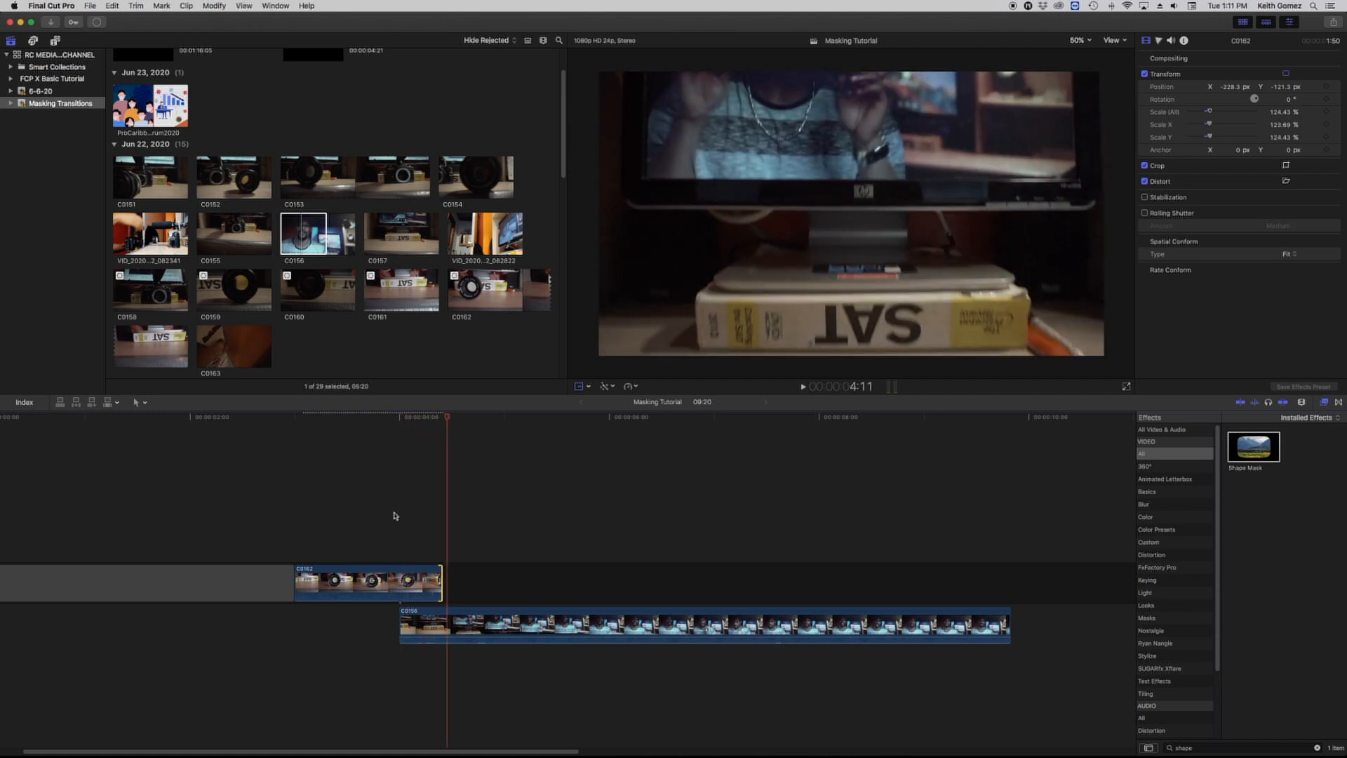
Find the frame at 3:18 where the lens faces the camera and move C0156 six frames earlier to start there
left_click(404, 431)
key("shift+t")
left_click(343, 418)
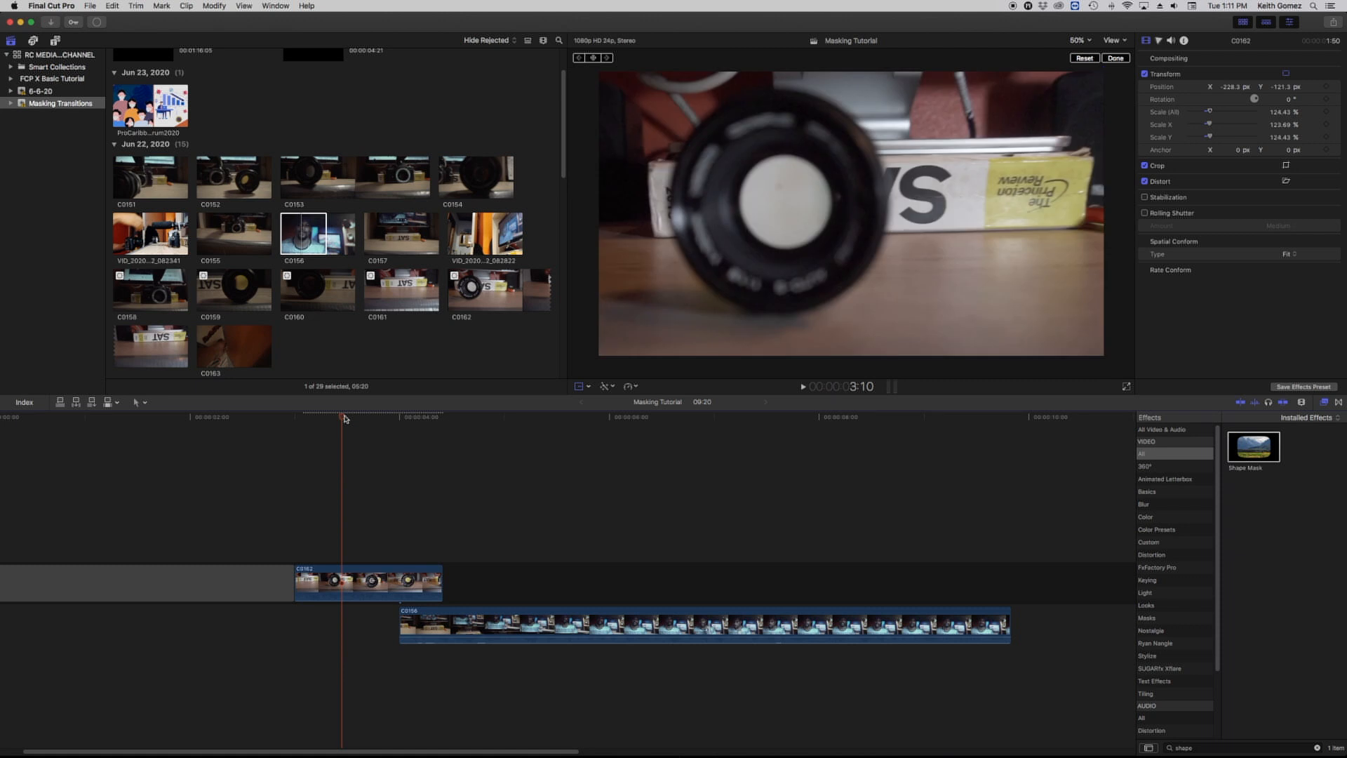
key("space")
key("space")
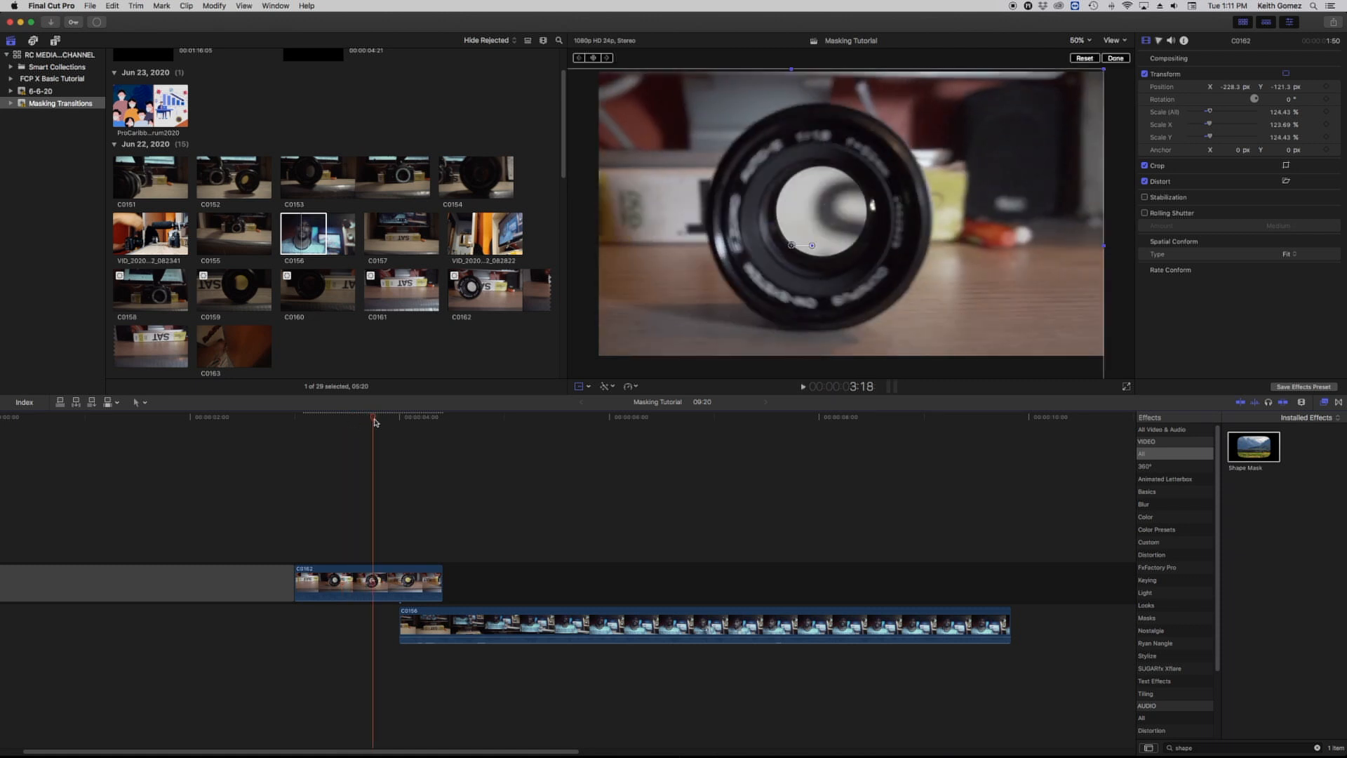
left_click_drag(433, 616, 406, 615)
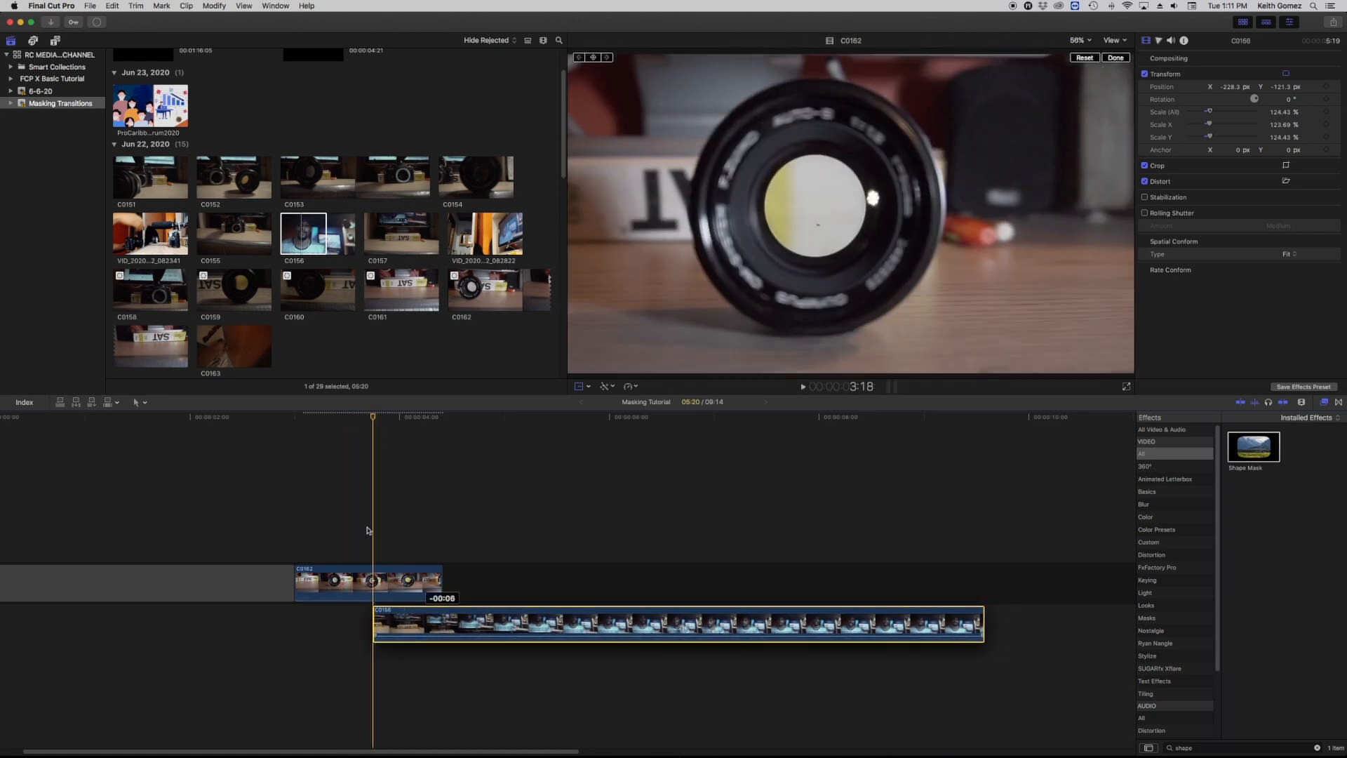
Review the overlap of the two clips, split C0162 at 3:18 where C0156 starts, and select its second piece
left_click(351, 418)
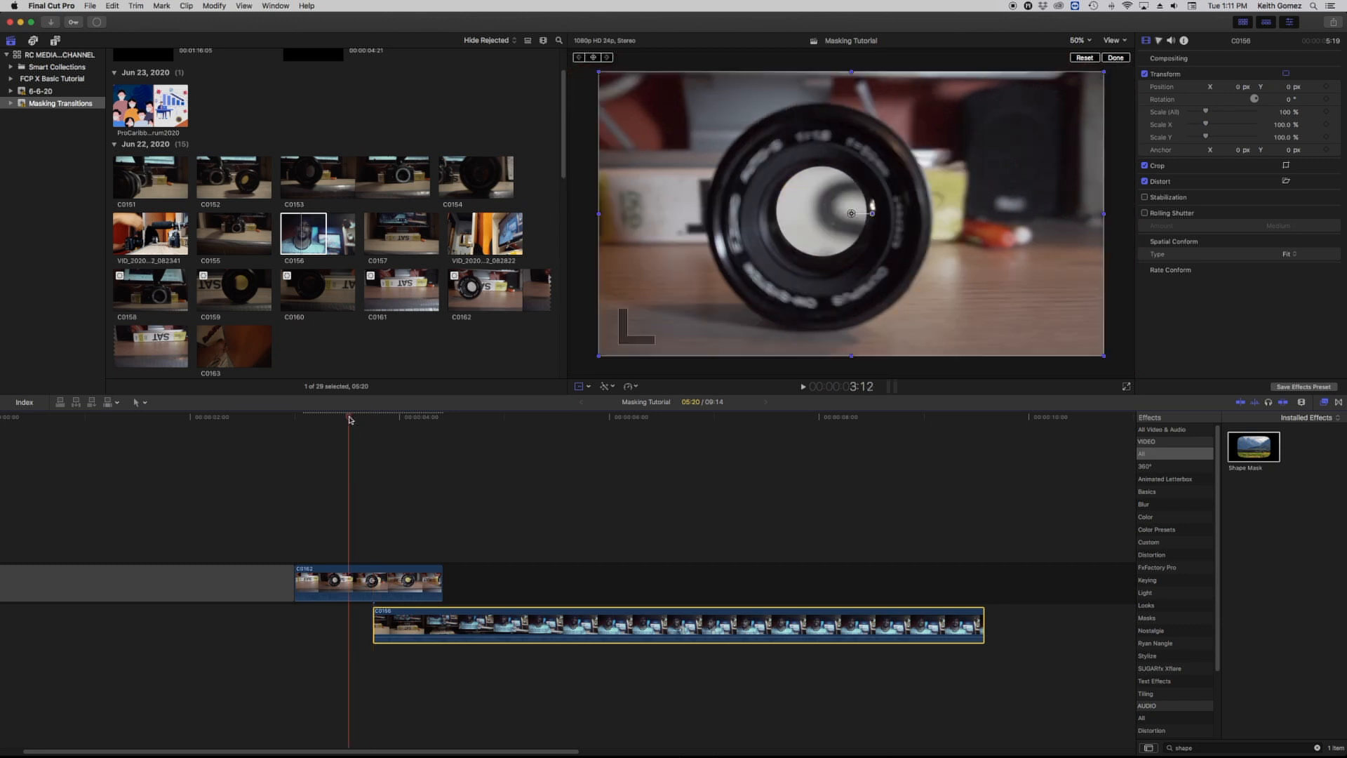
left_click(496, 418)
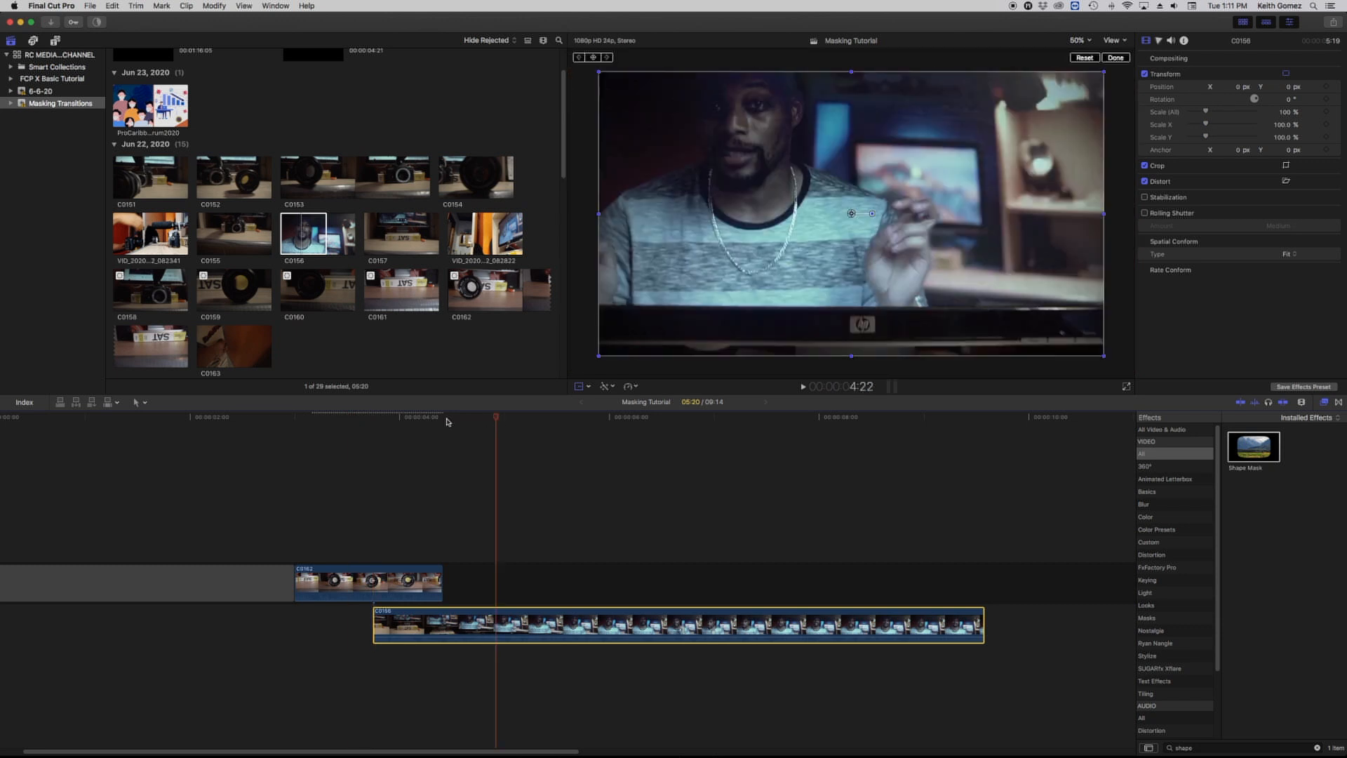
left_click(379, 423)
left_click_drag(378, 421, 375, 421)
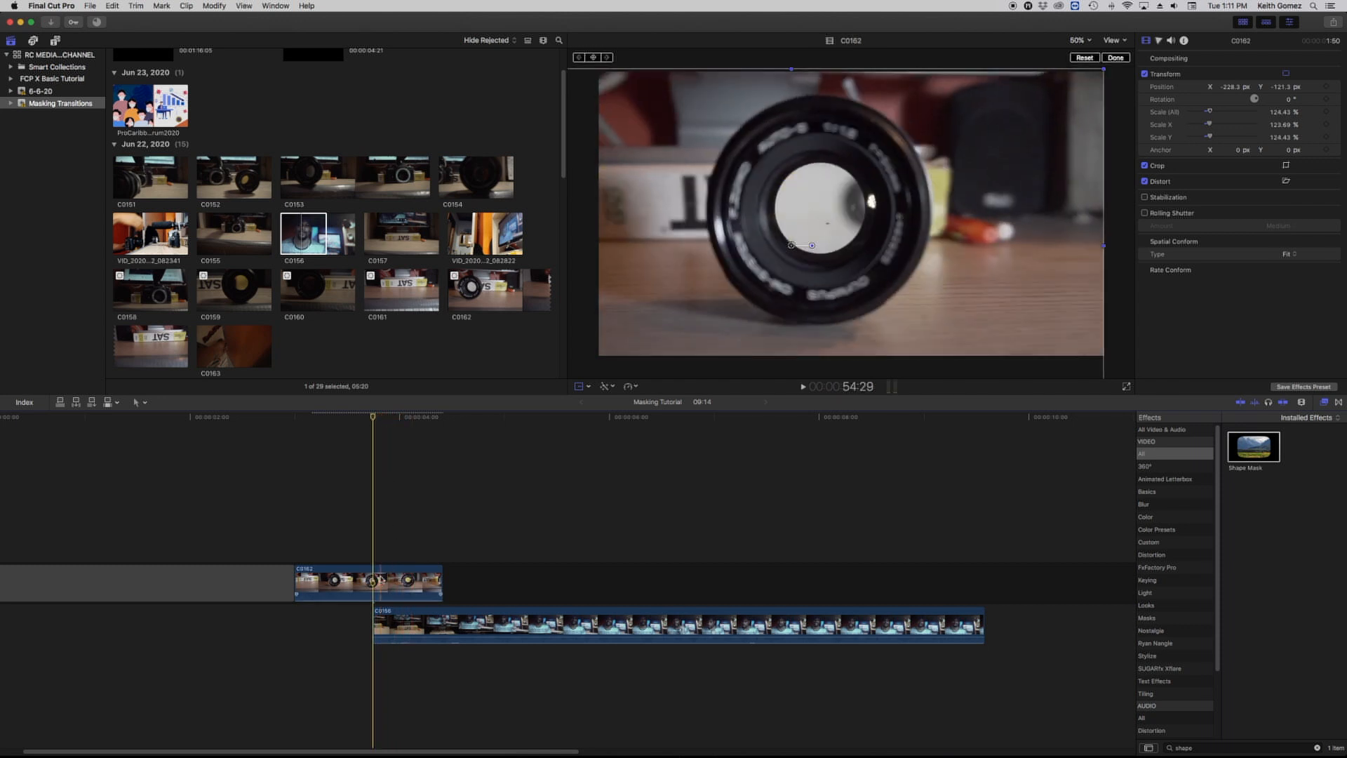
left_click(377, 572)
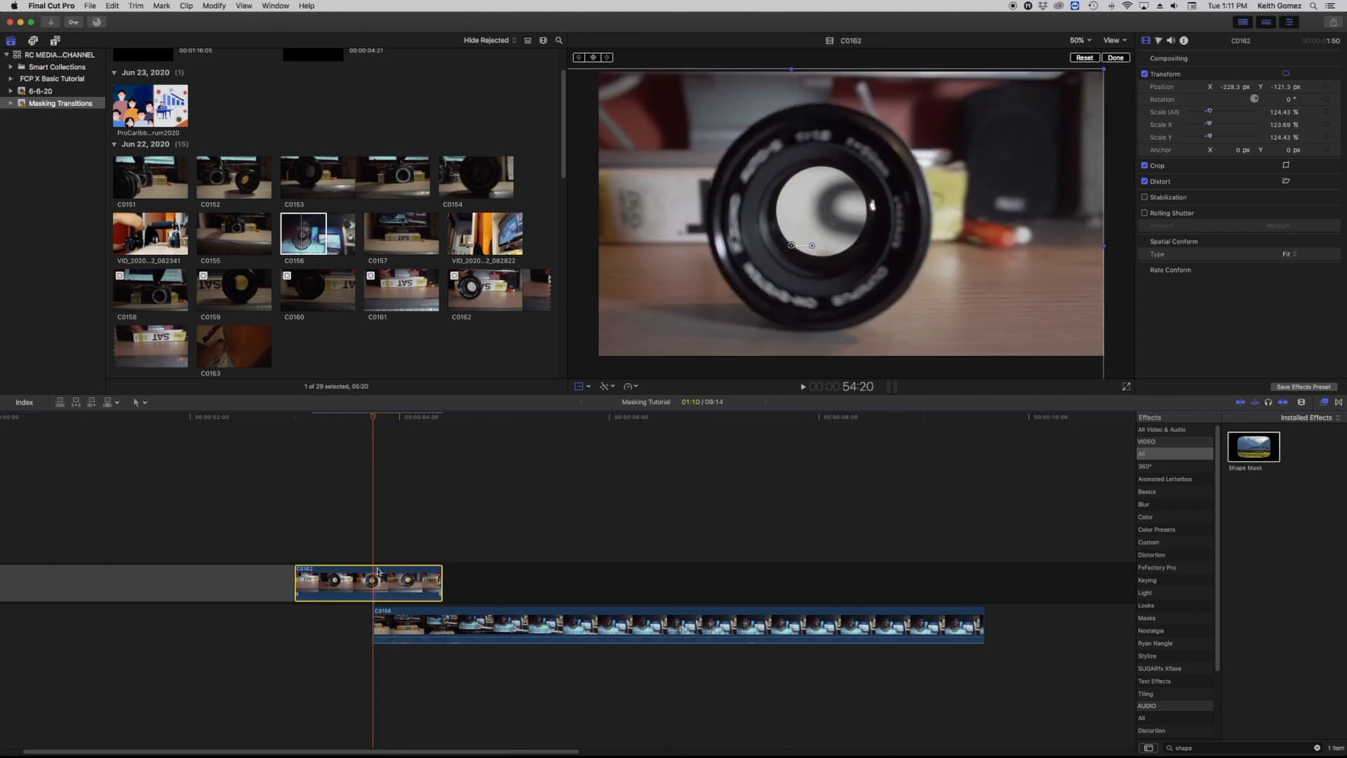
key("super+b")
left_click(379, 572)
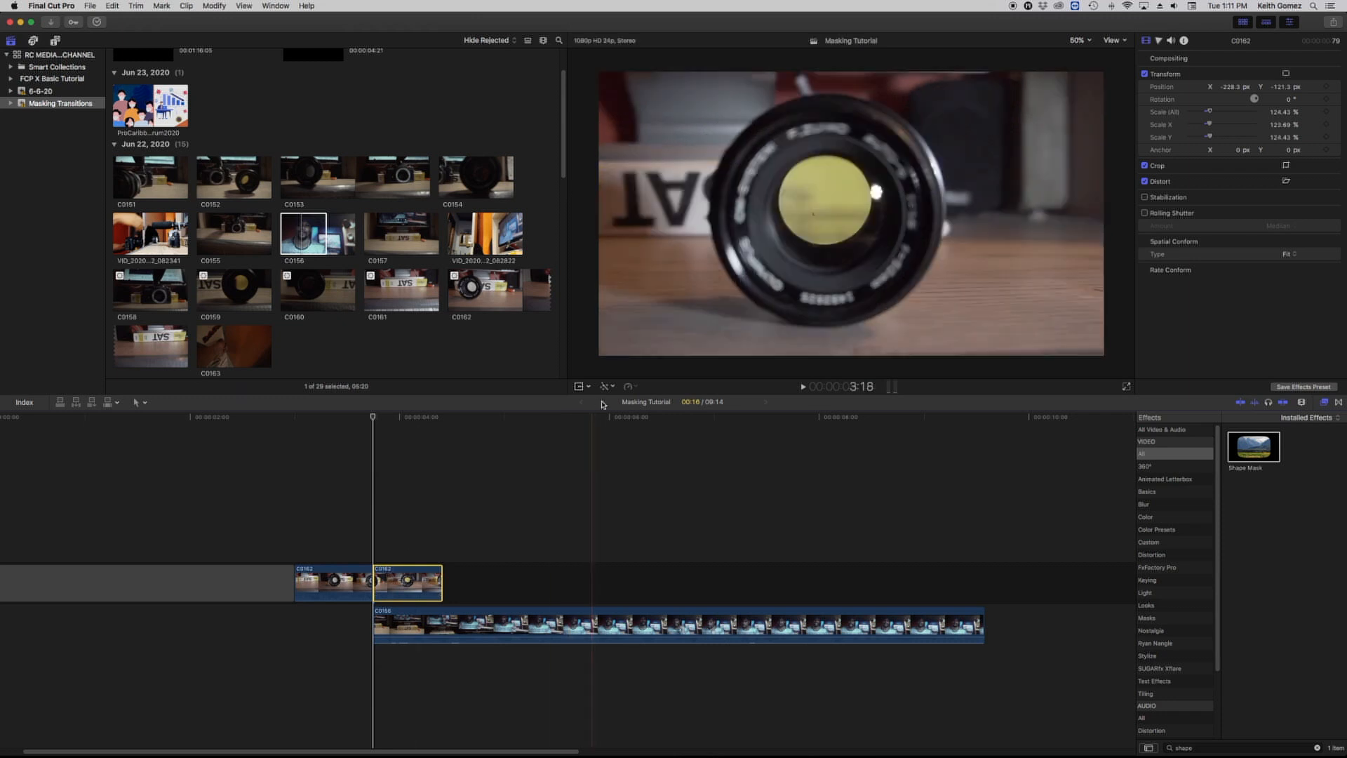
Slow the second piece of C0162 with a custom speed rate of 40%
left_click(628, 388)
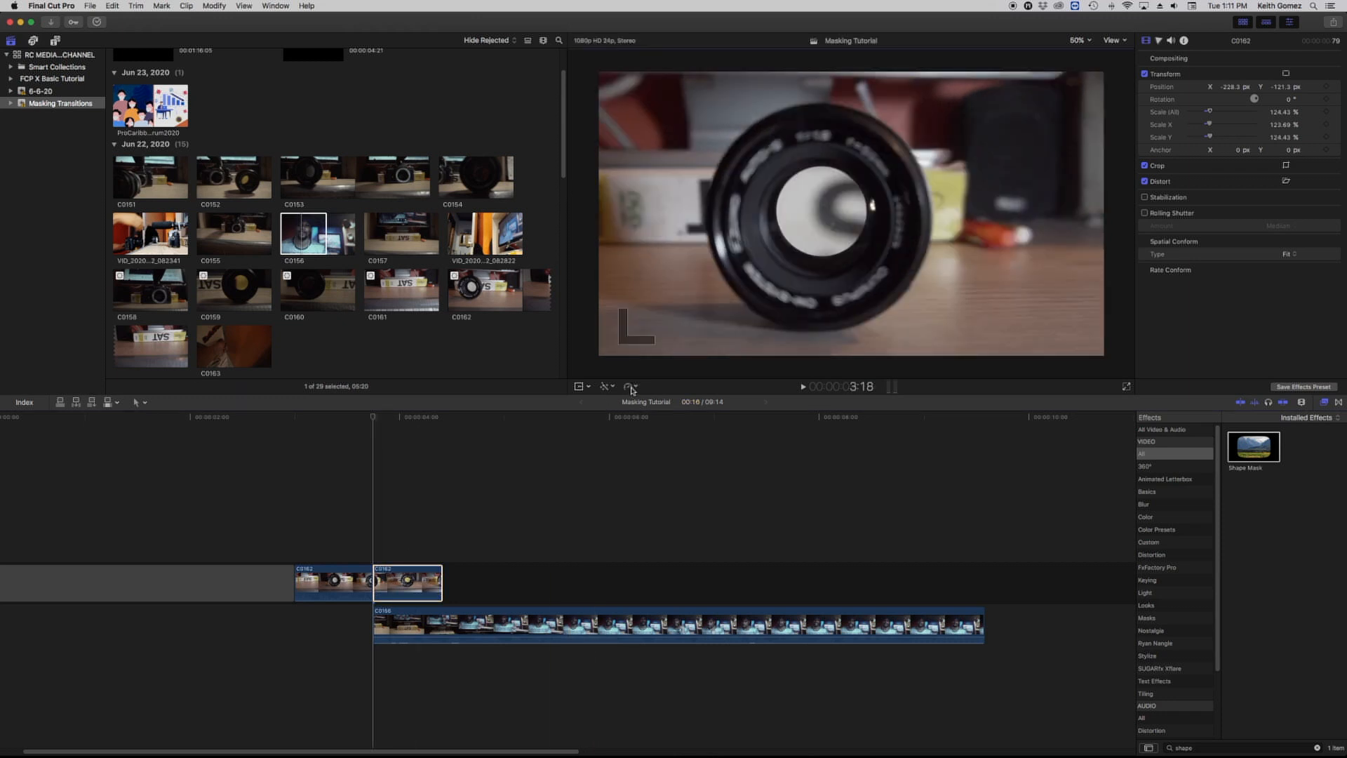
left_click(628, 389)
mouse_move(640, 395)
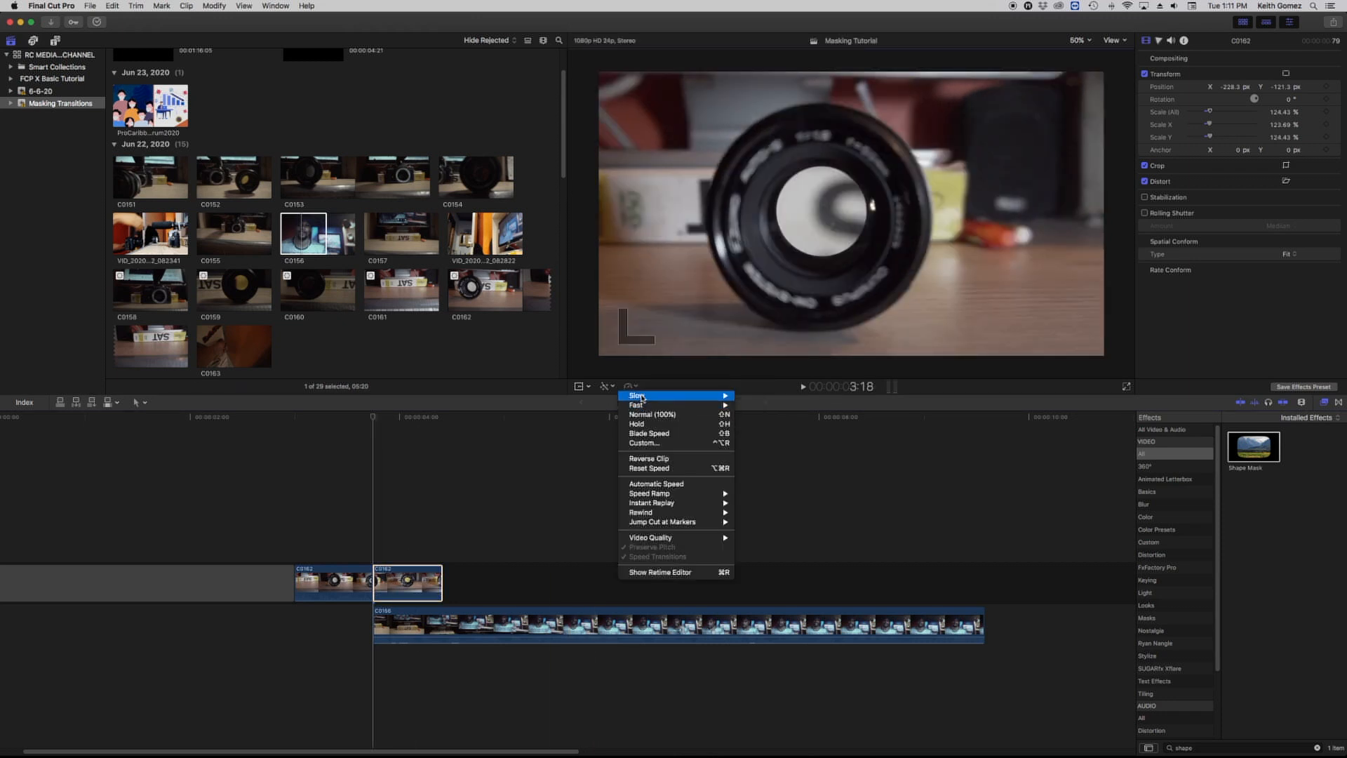
left_click(679, 444)
left_click_drag(421, 501, 440, 502)
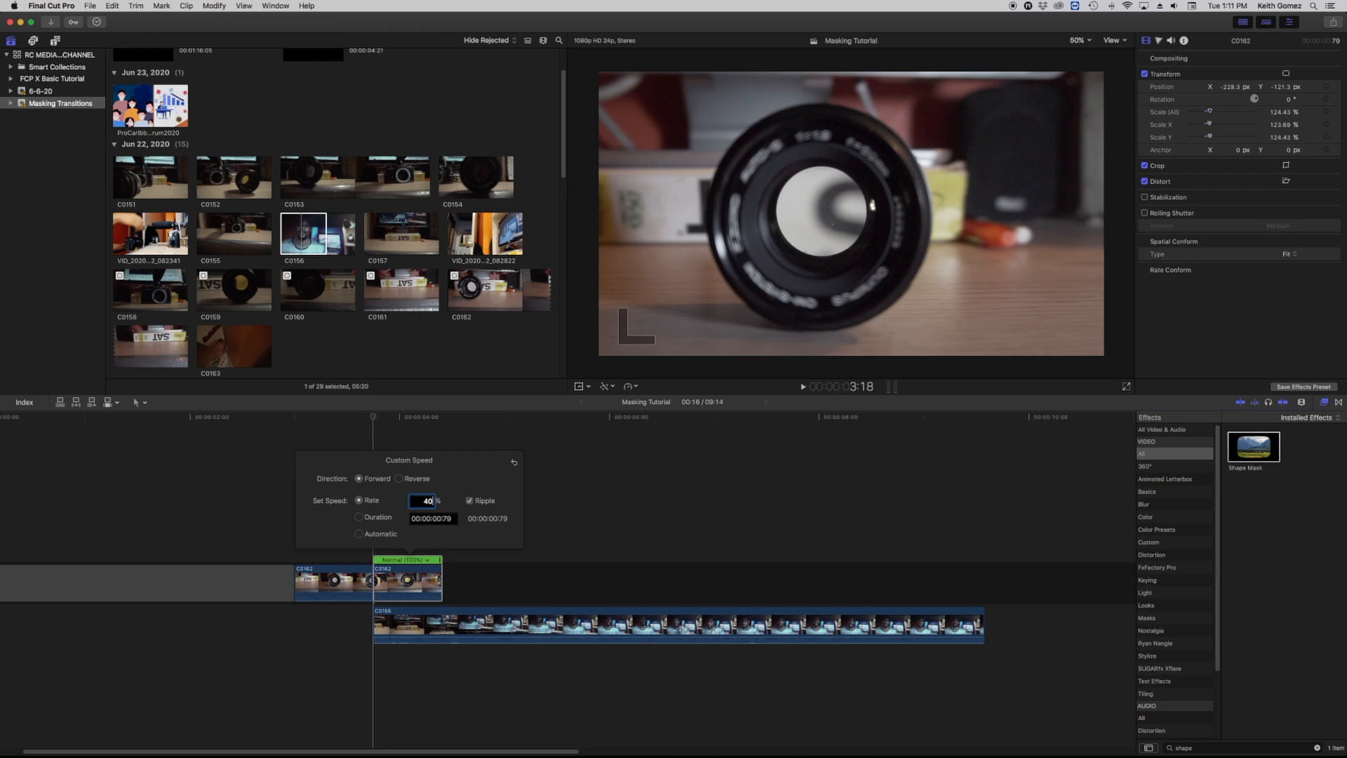
type("40")
key("Return")
left_click(586, 440)
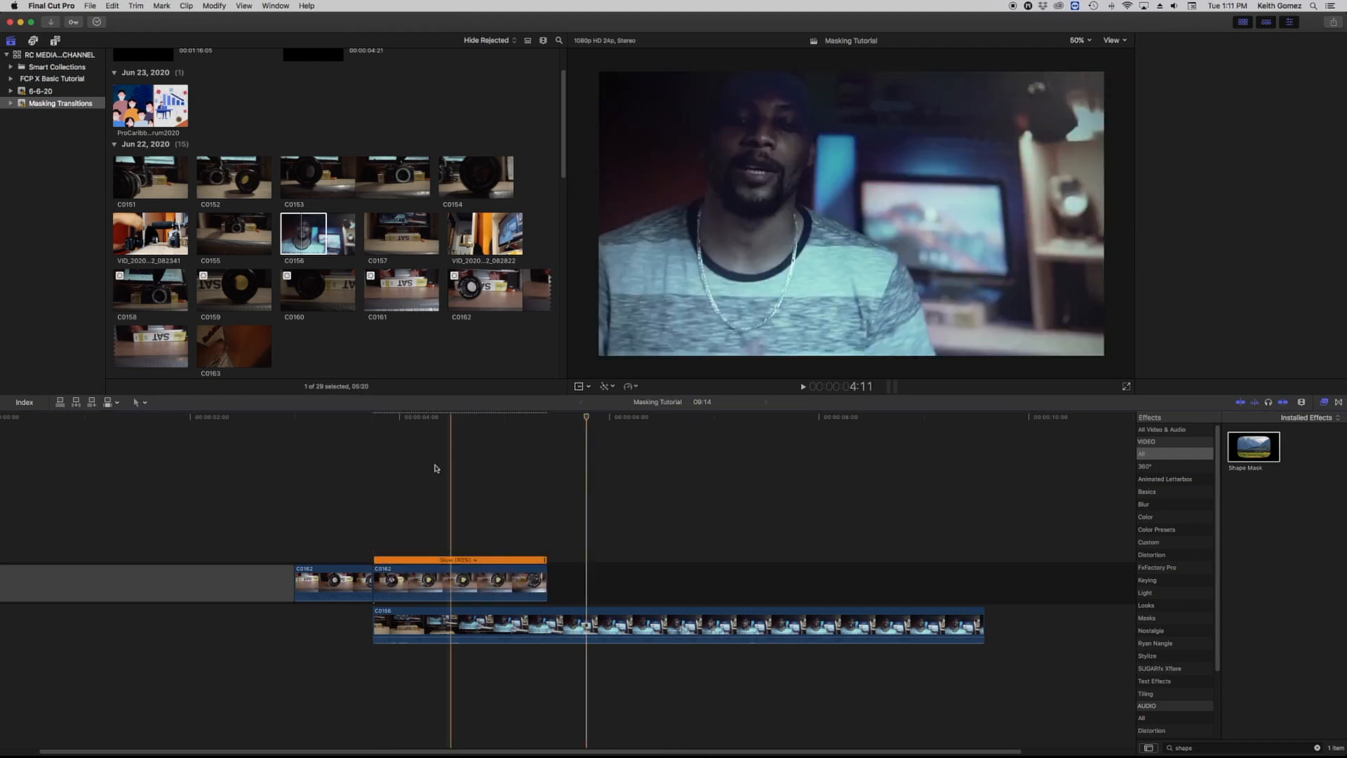
Play the cut into the slowed C0162 piece and trim that piece's end to a duration of 1:12
key("super+4")
left_click(351, 456)
key("space")
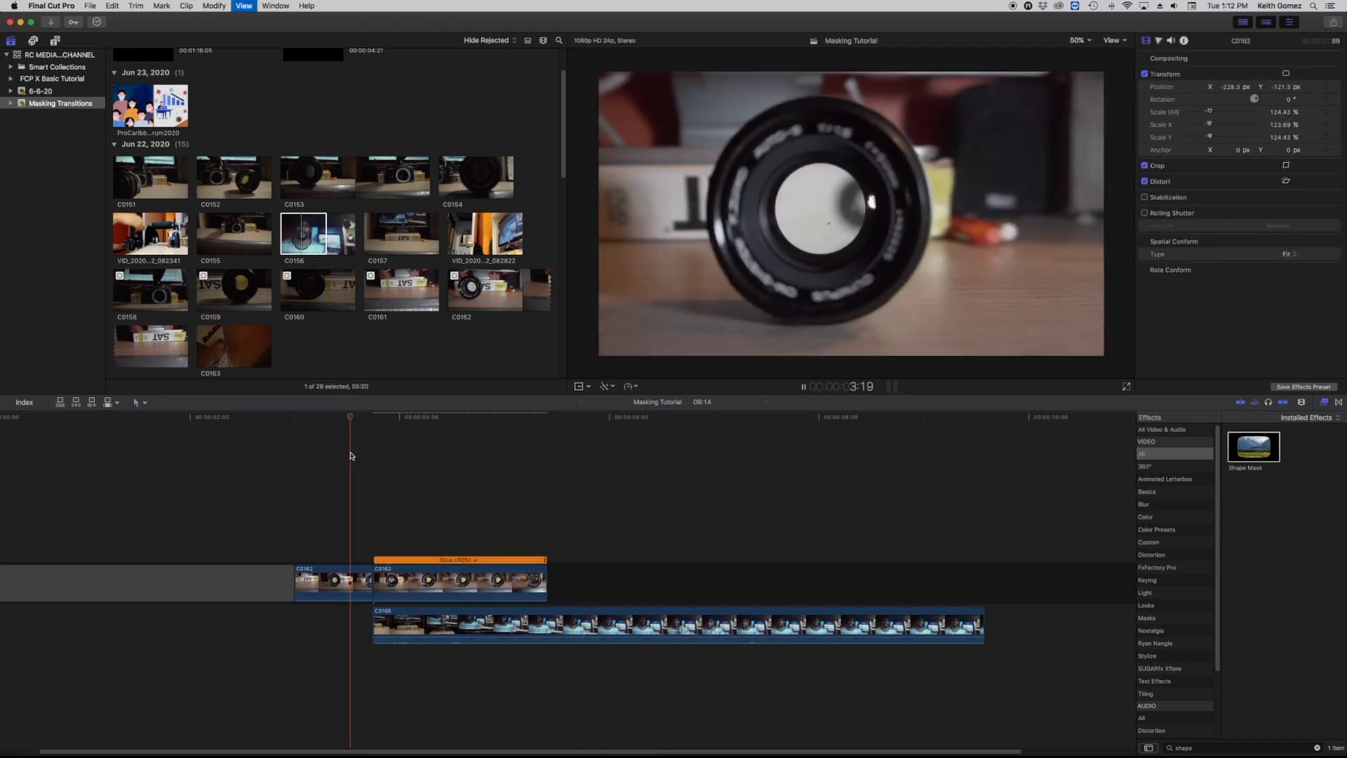
left_click(351, 456)
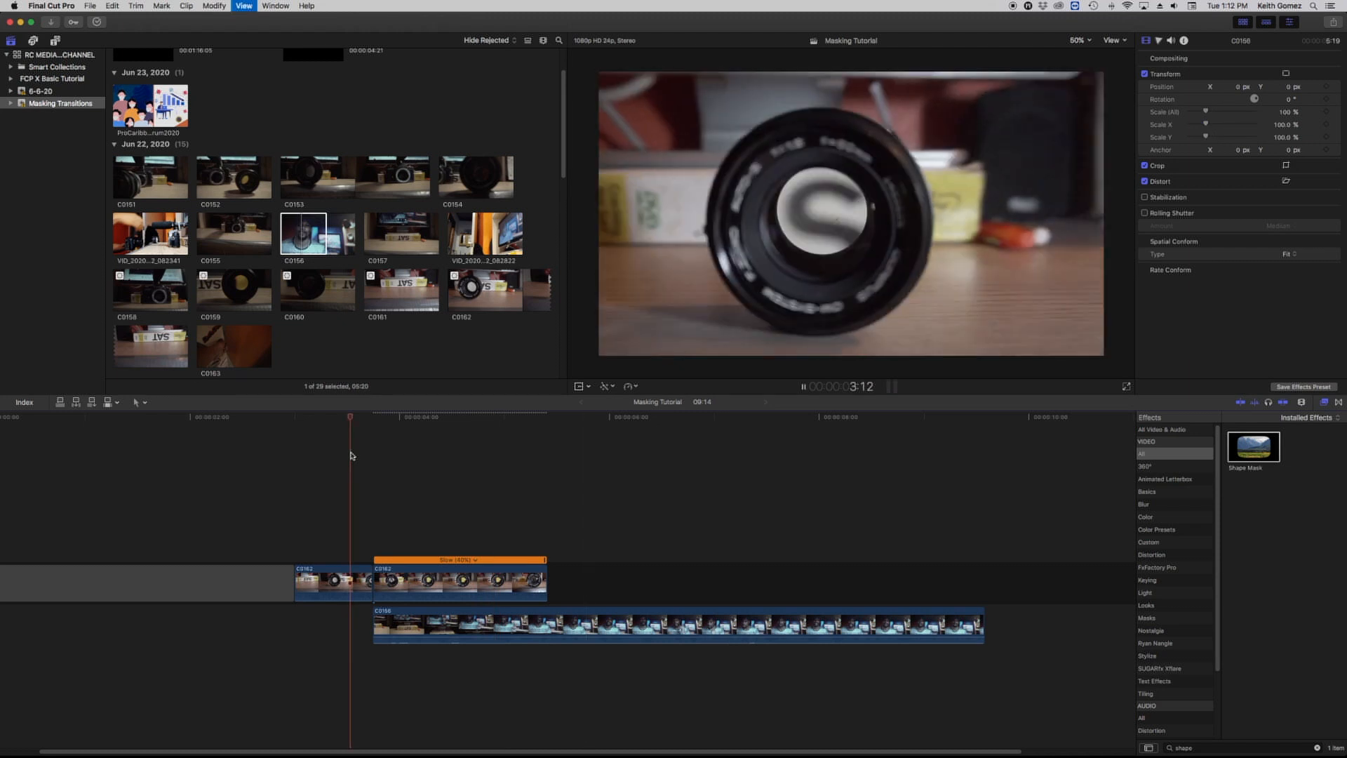
key("space")
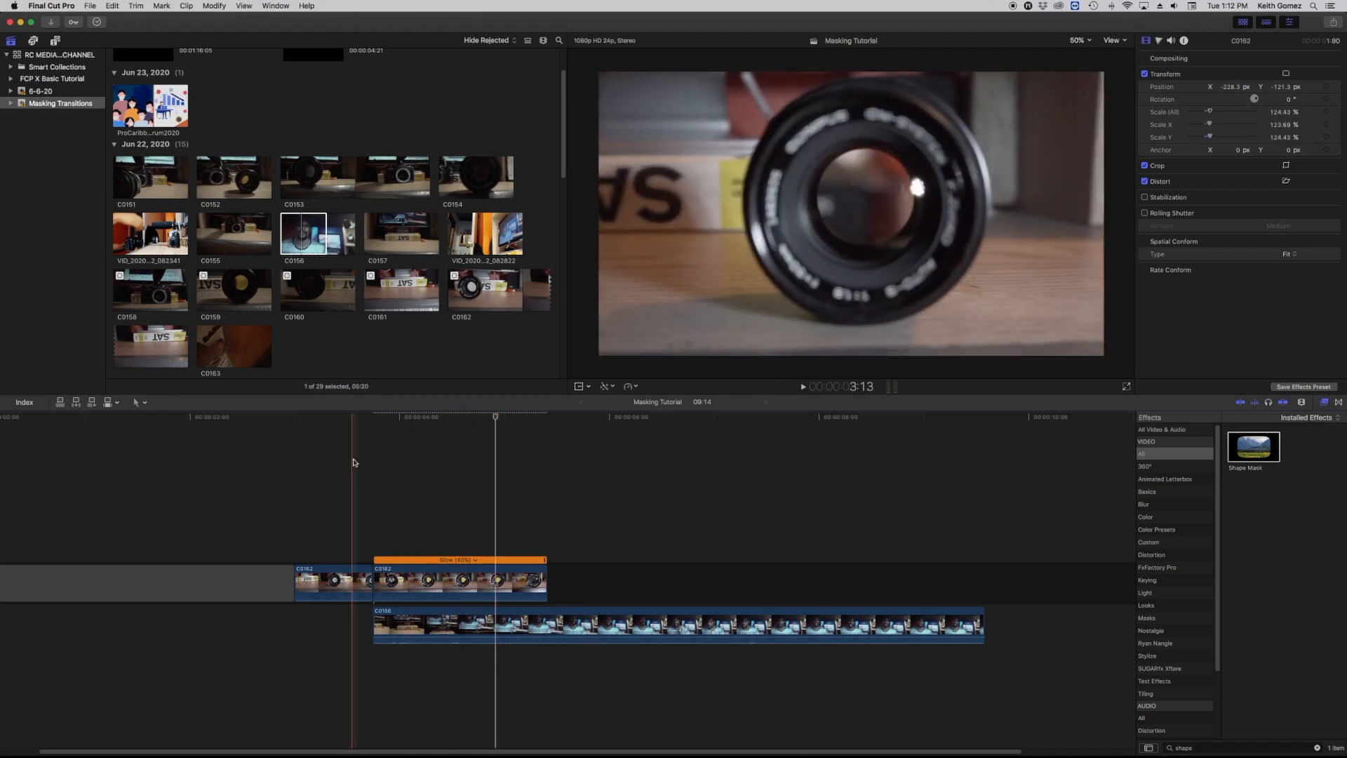
key("space")
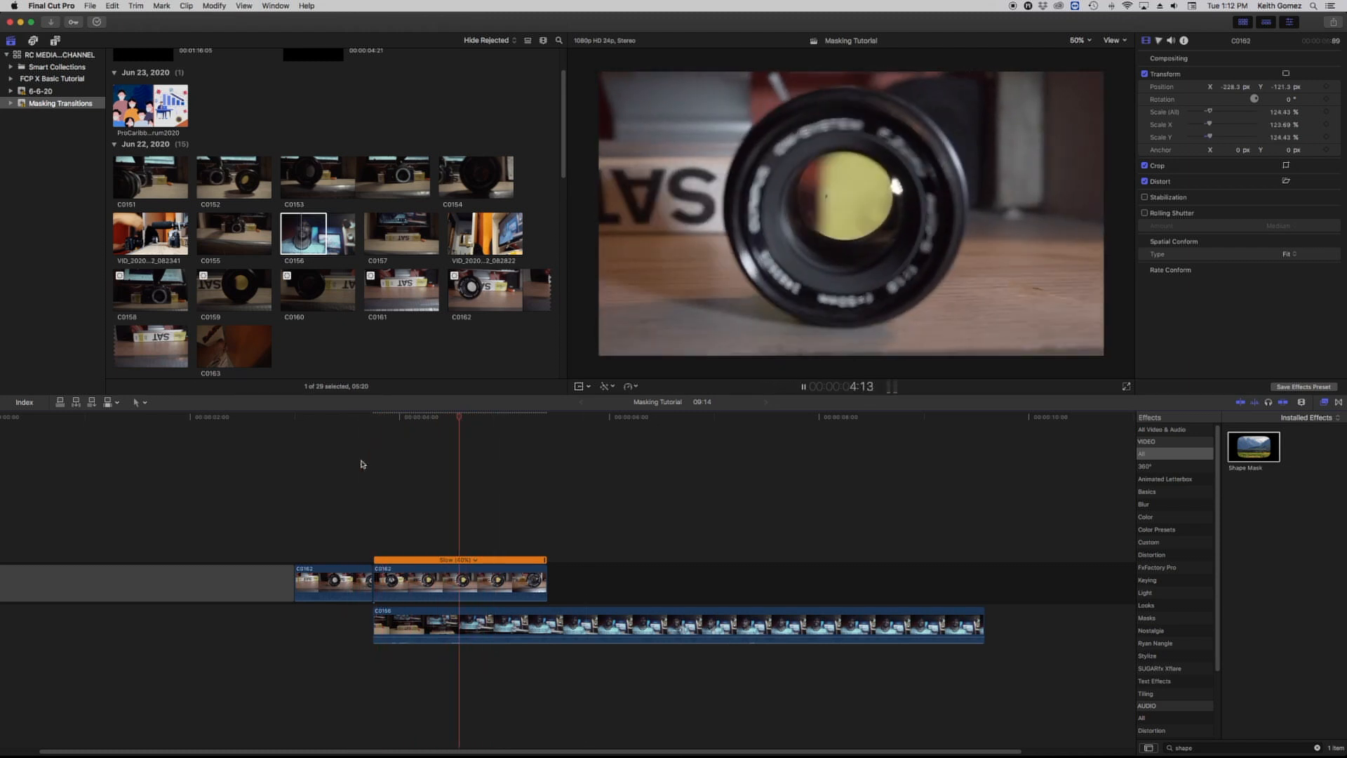
key("space")
key("space")
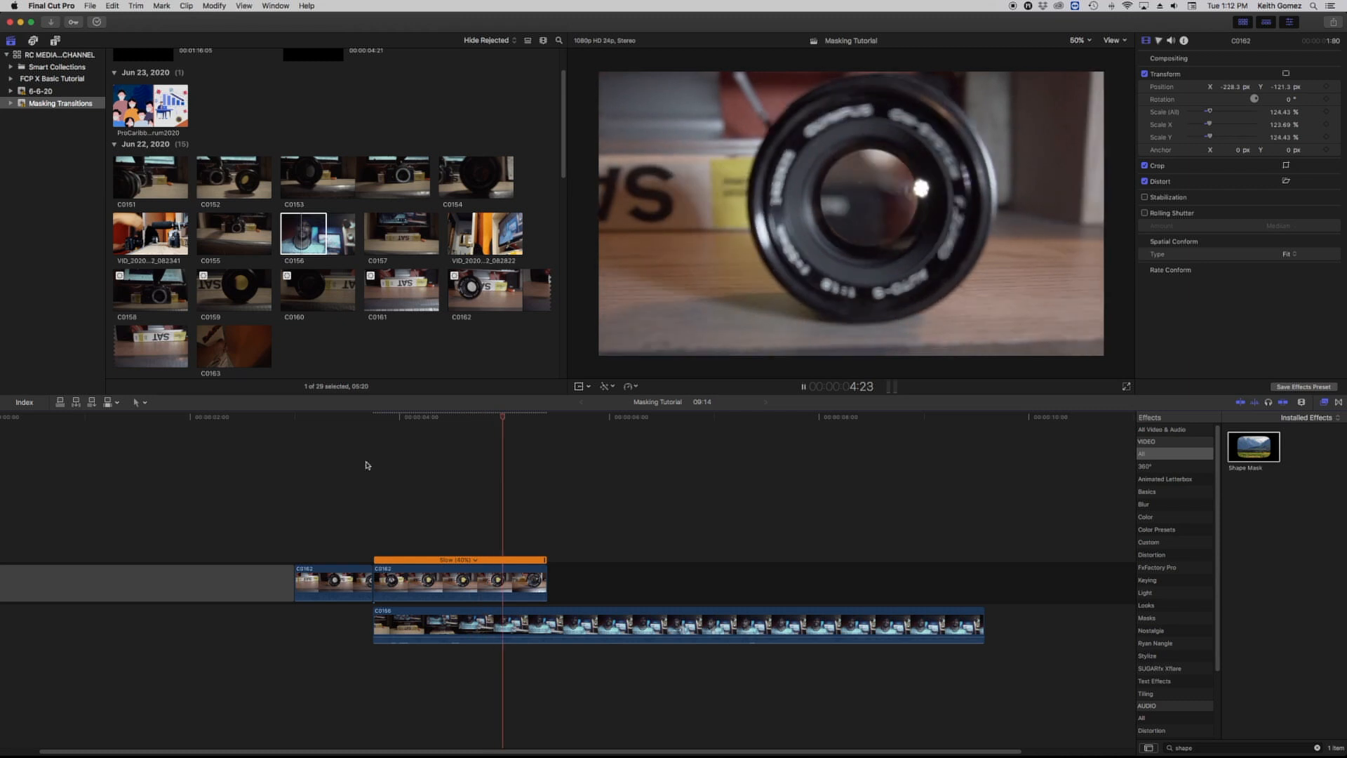
key("space")
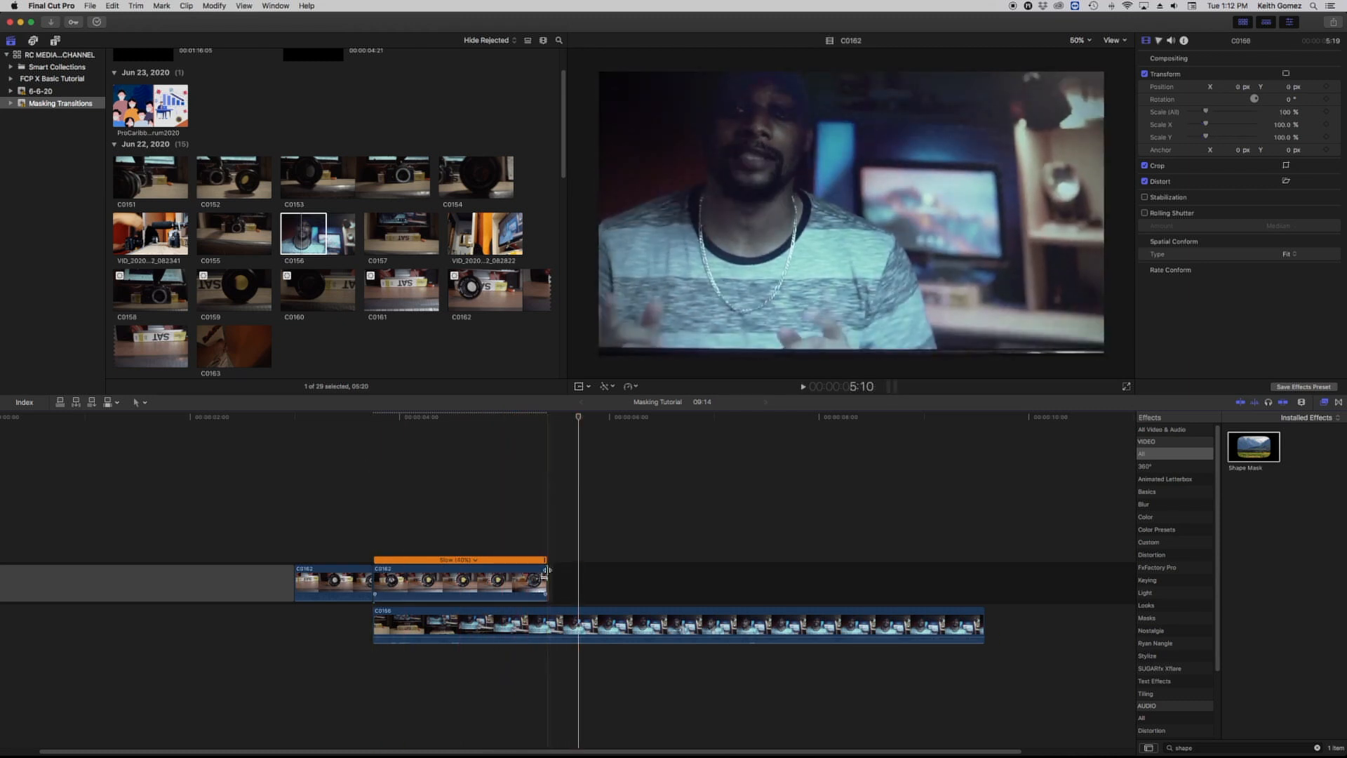
left_click_drag(546, 572, 529, 572)
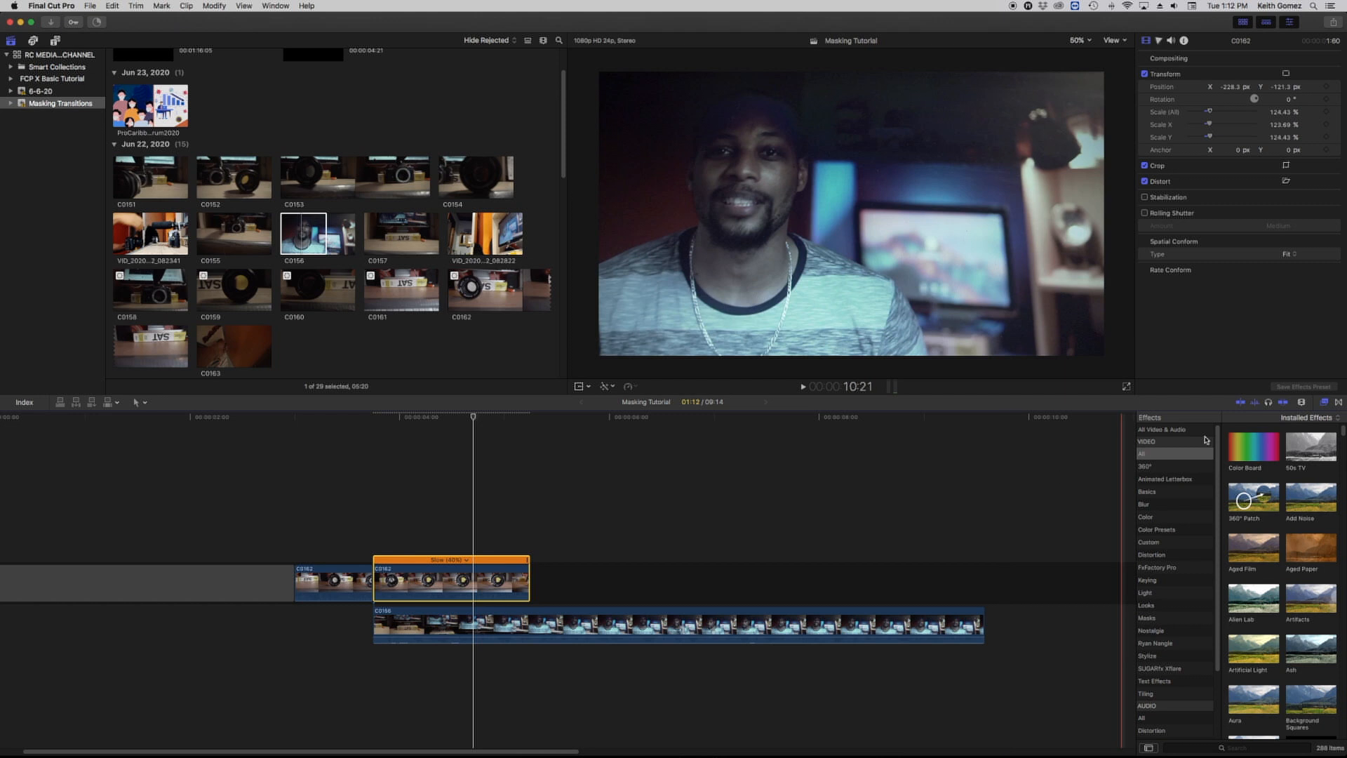
Apply an inverted Shape Mask to the slowed C0162 piece, shaped as a circle with 100% curvature and a radius of about 133
left_click(1327, 403)
left_click(1325, 403)
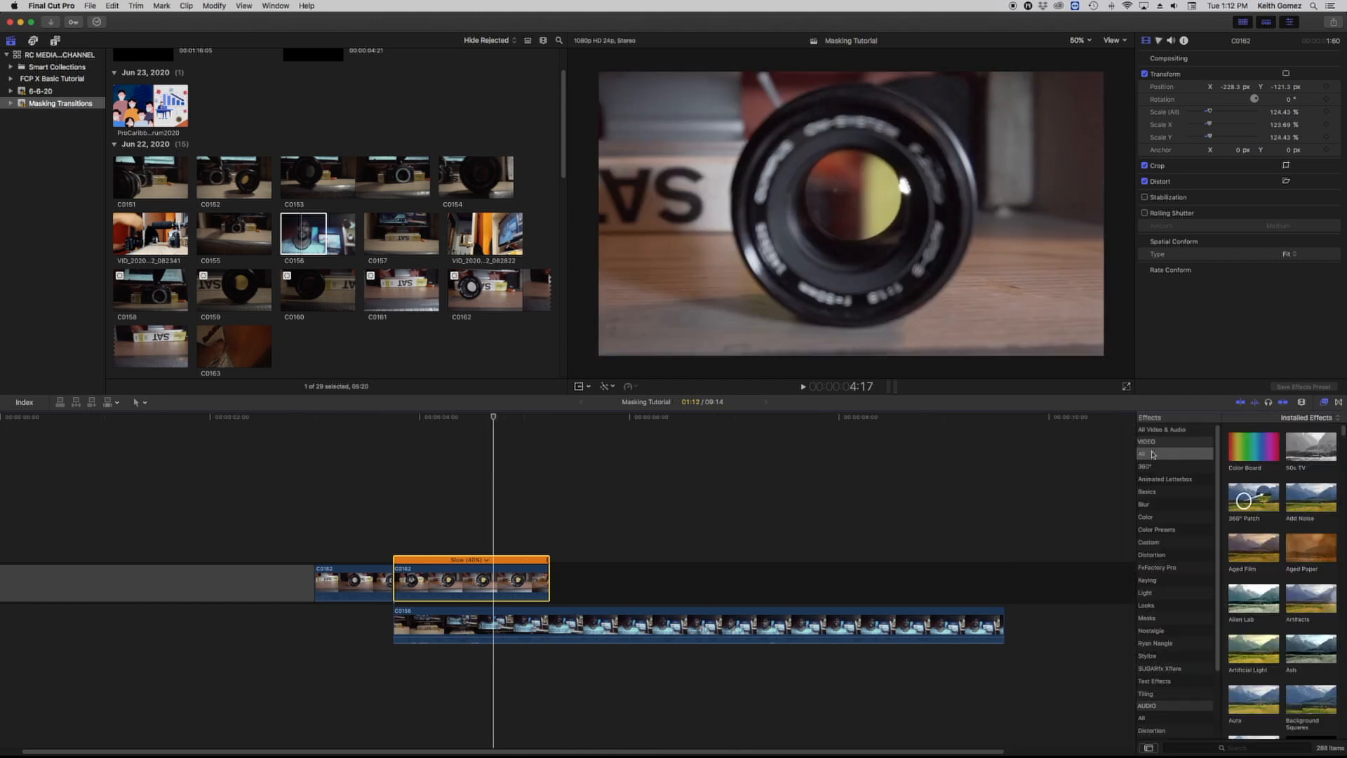
left_click(1223, 748)
type("shape")
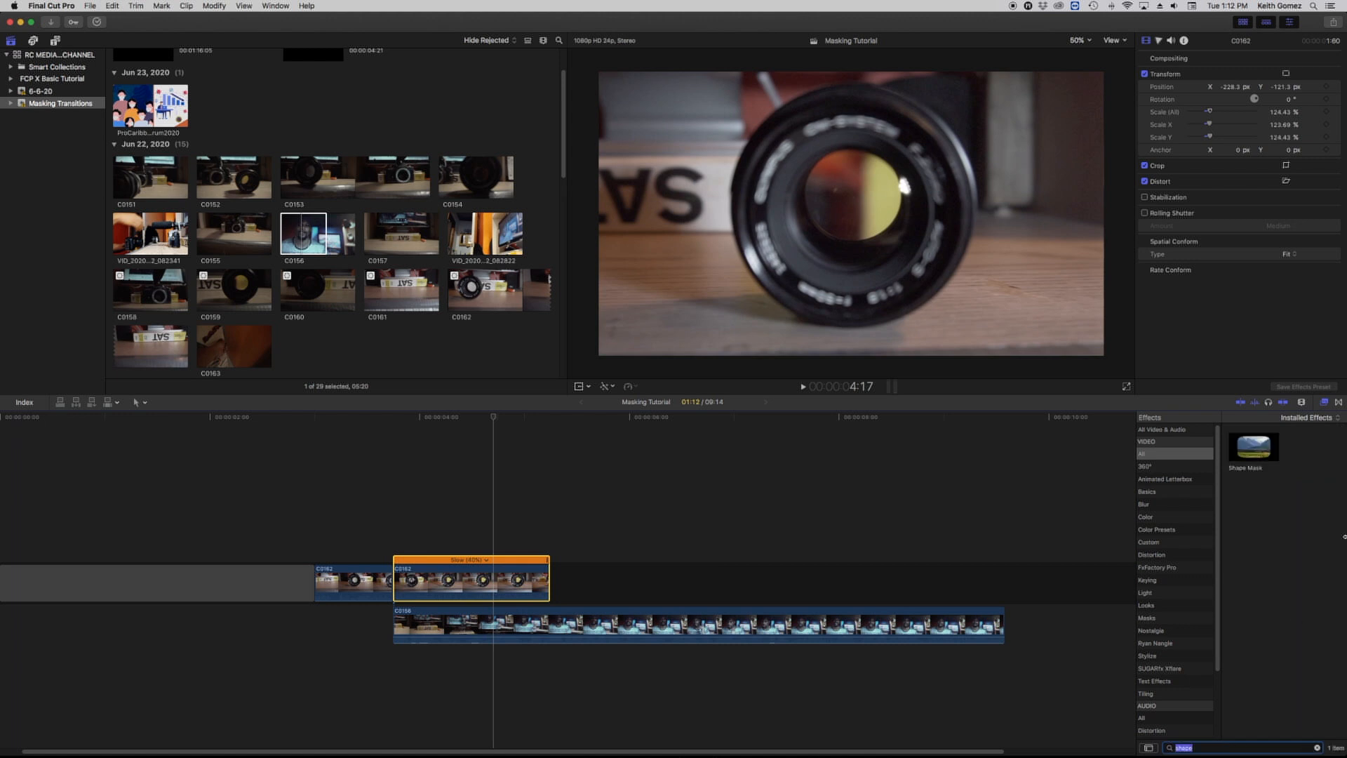
left_click_drag(1256, 457, 463, 596)
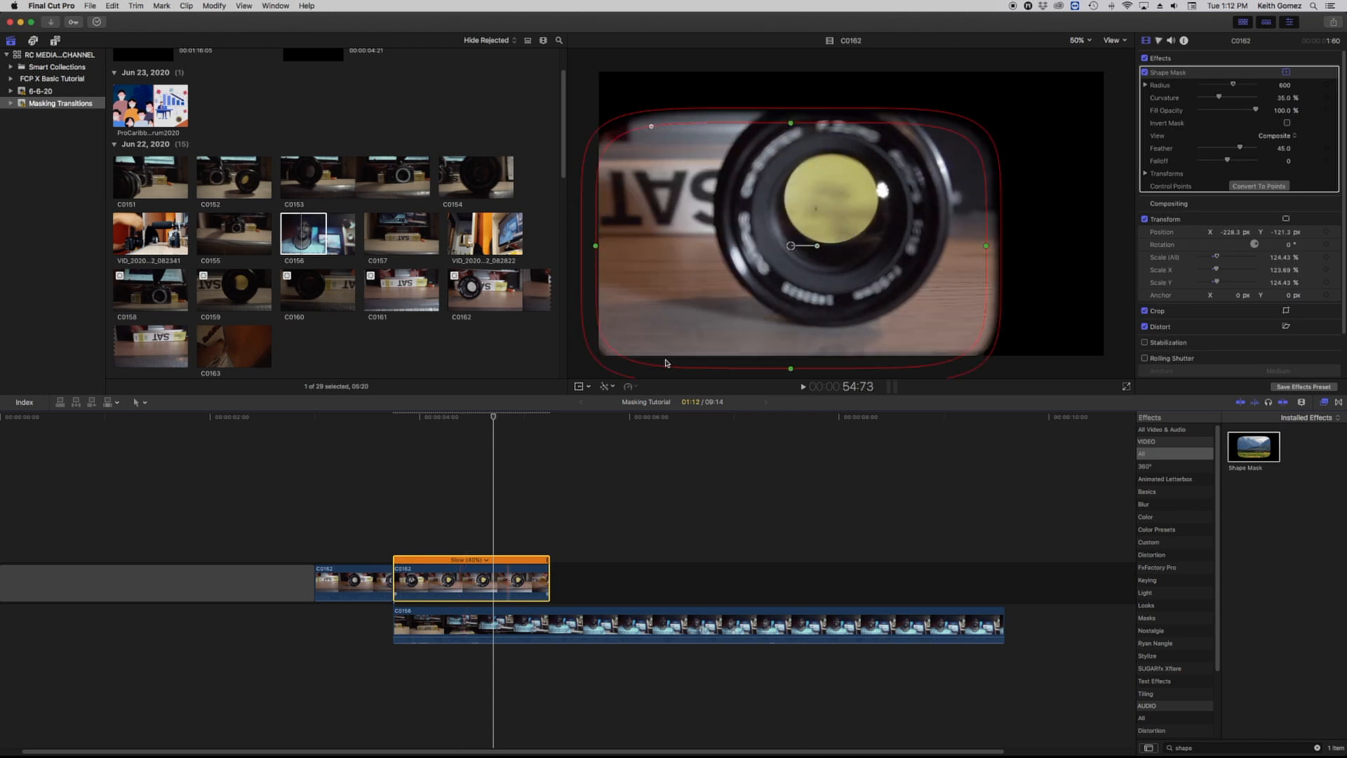
left_click(1288, 125)
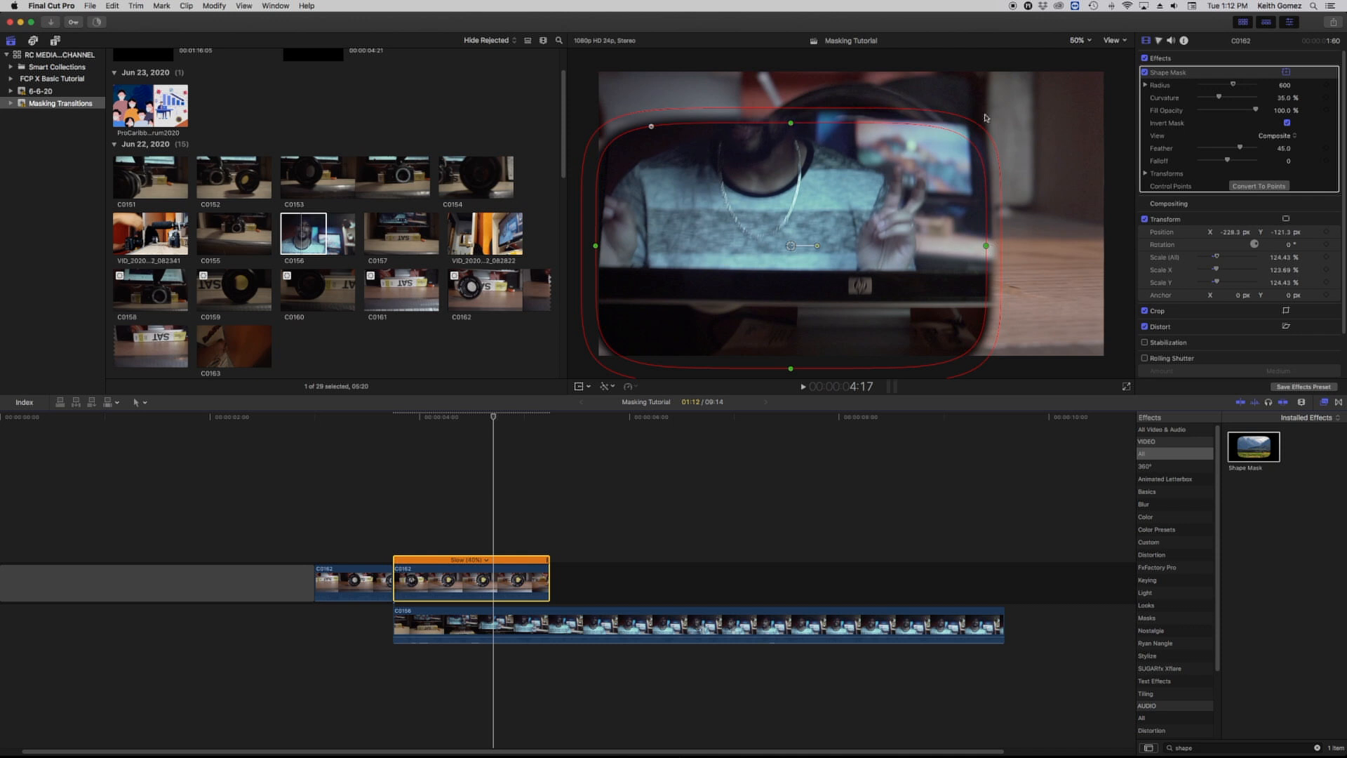
mouse_move(1219, 98)
left_mouse_down()
mouse_move(1263, 97)
mouse_move(1207, 85)
left_mouse_up()
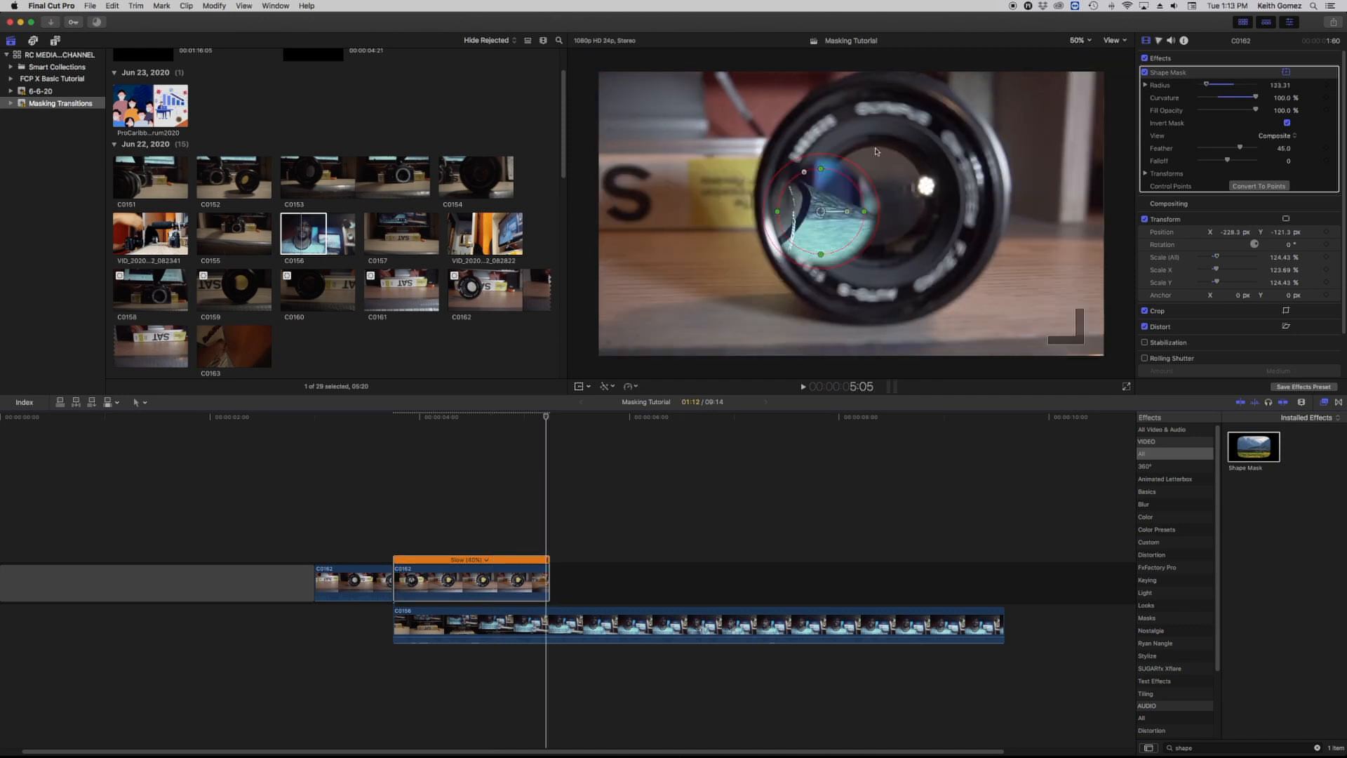
Keyframe the Shape Mask's position frame by frame from 3:18 so the circle follows the lens glass
left_click(392, 424)
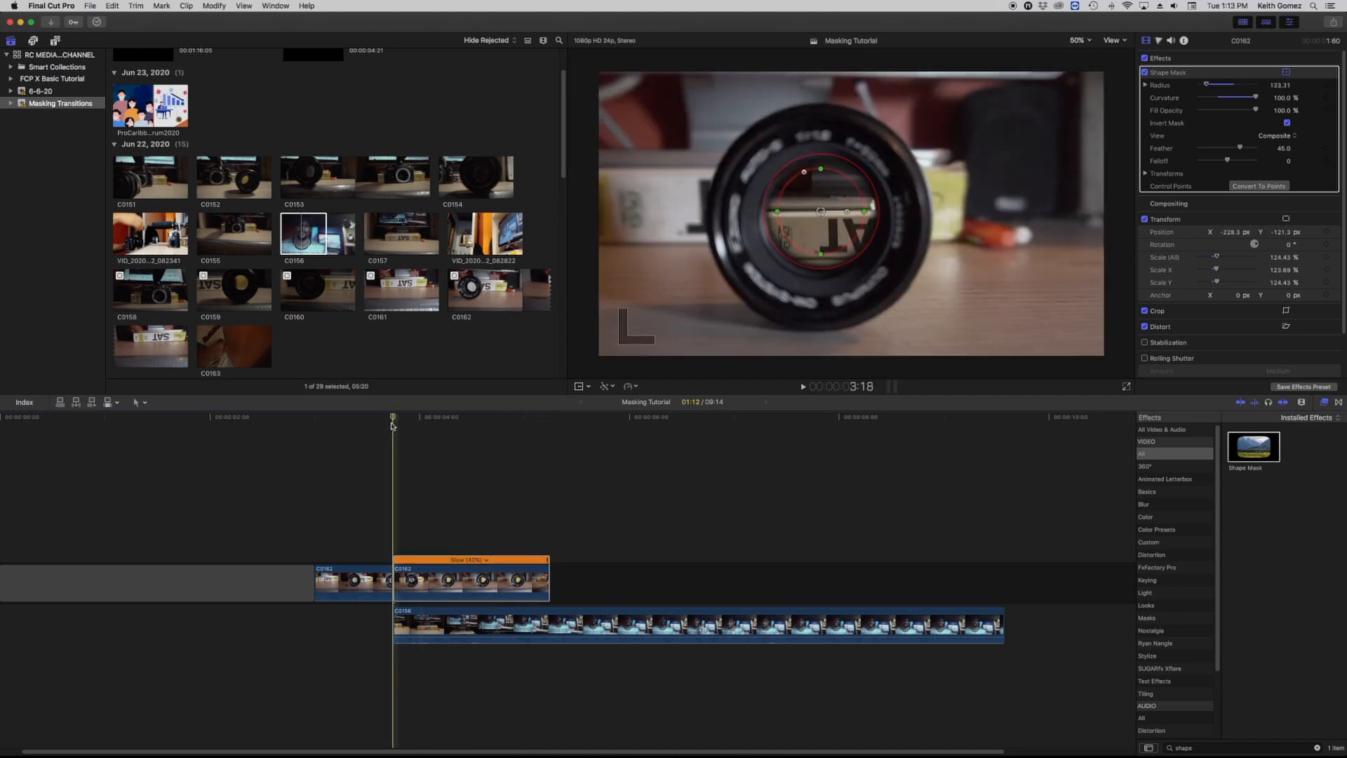
left_click(819, 219)
left_click(1146, 175)
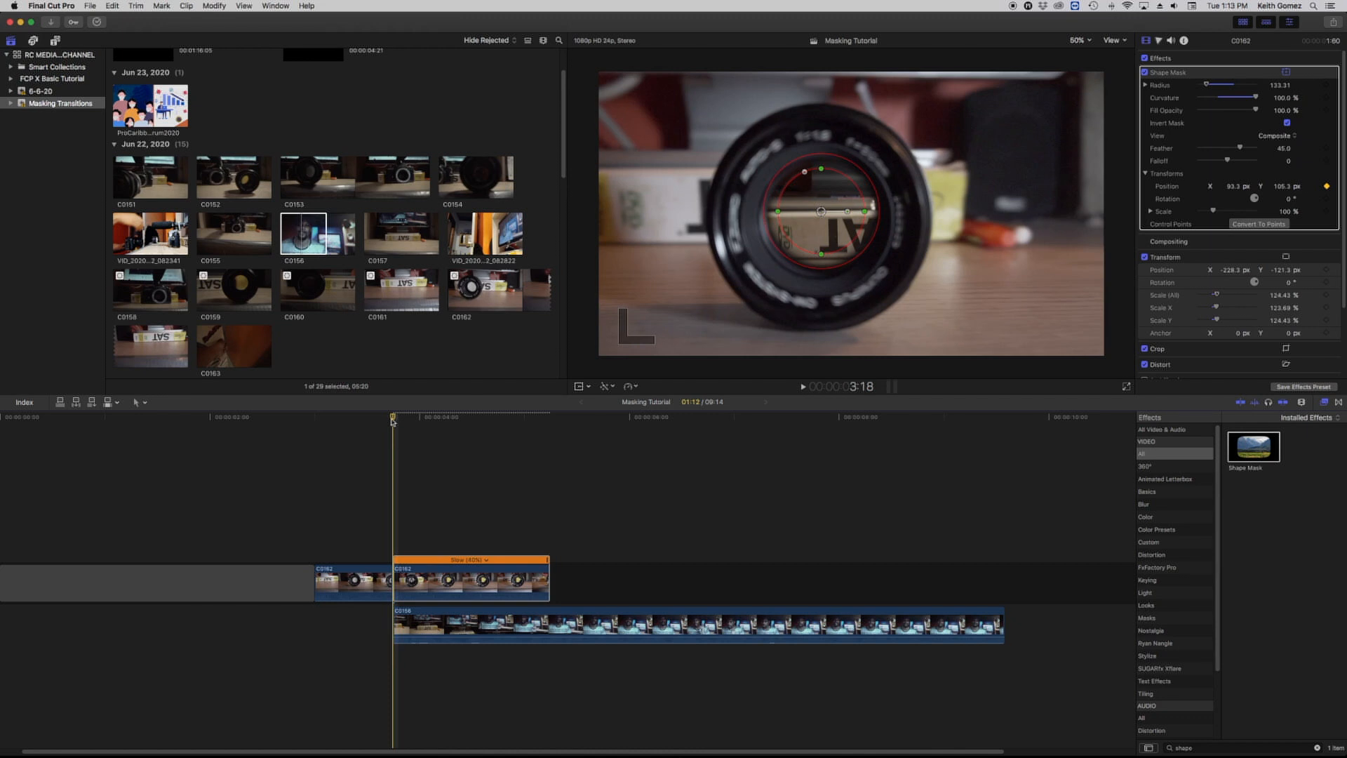
key("Right")
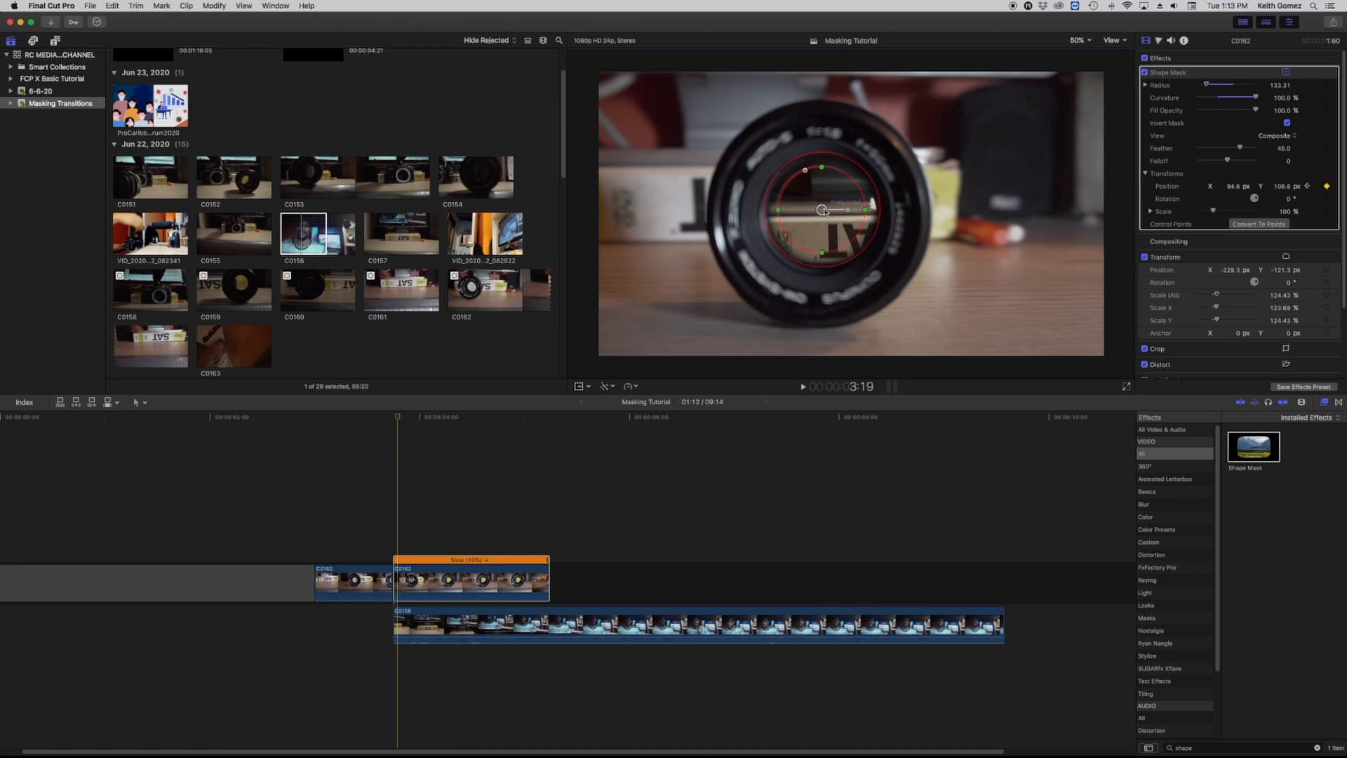
key("Right")
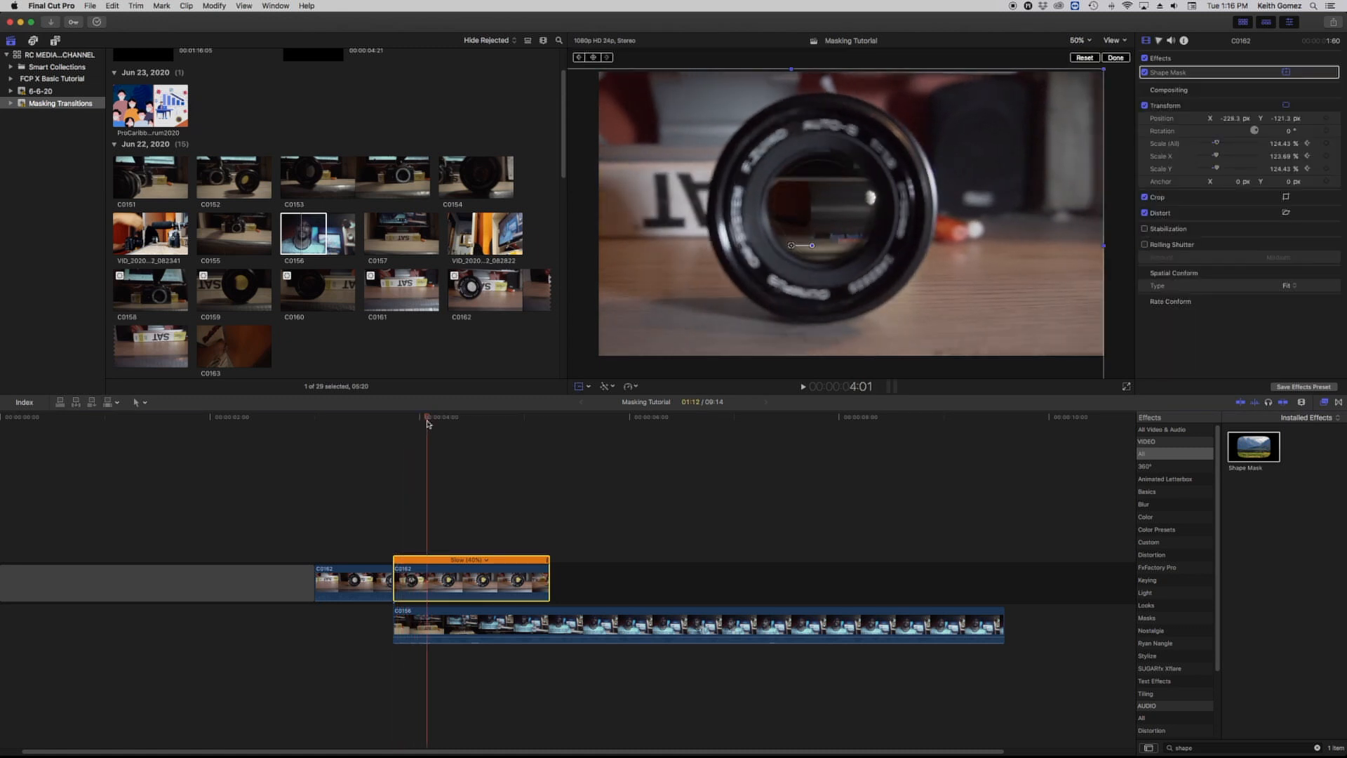
Review the tracked mask up to 5:05 and keyframe the masked piece's Transform position and scale at 3:19
left_click_drag(437, 425, 545, 431)
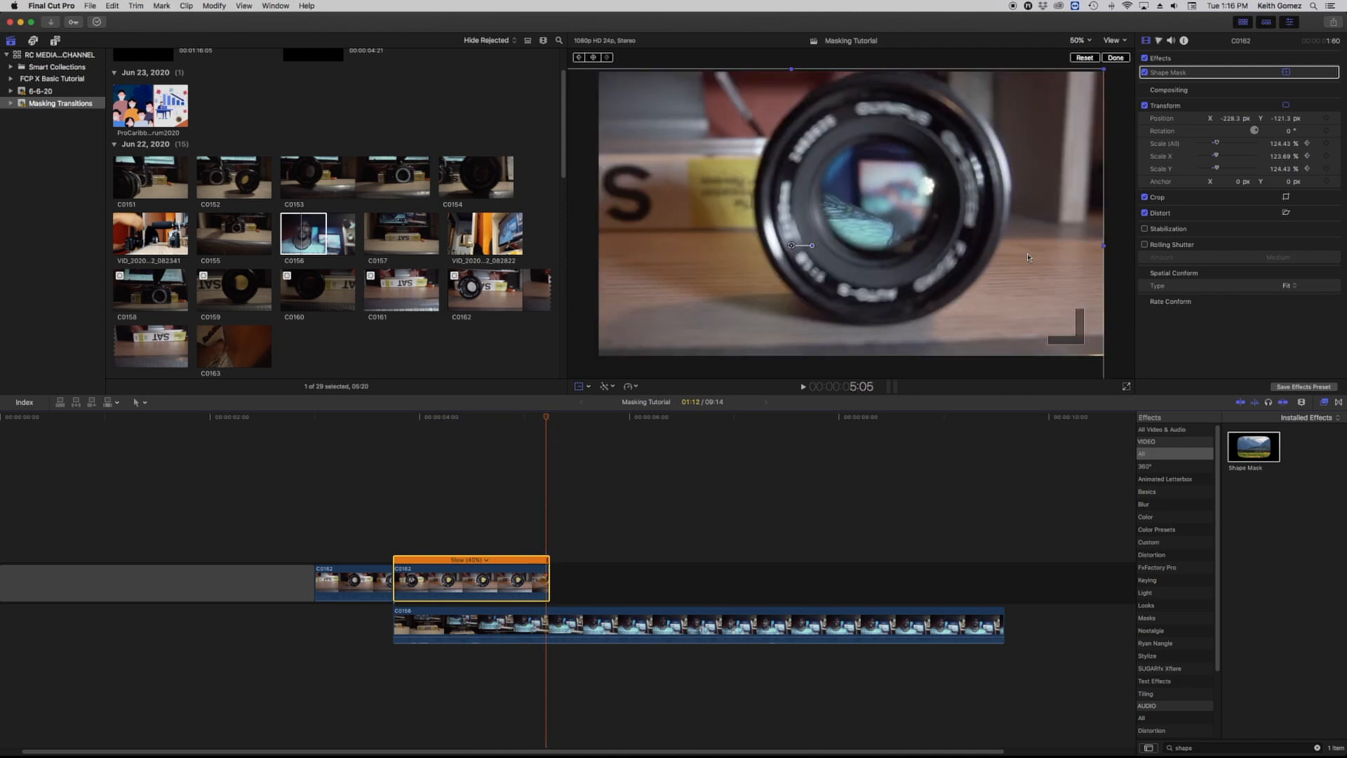
left_click_drag(1221, 143, 1284, 99)
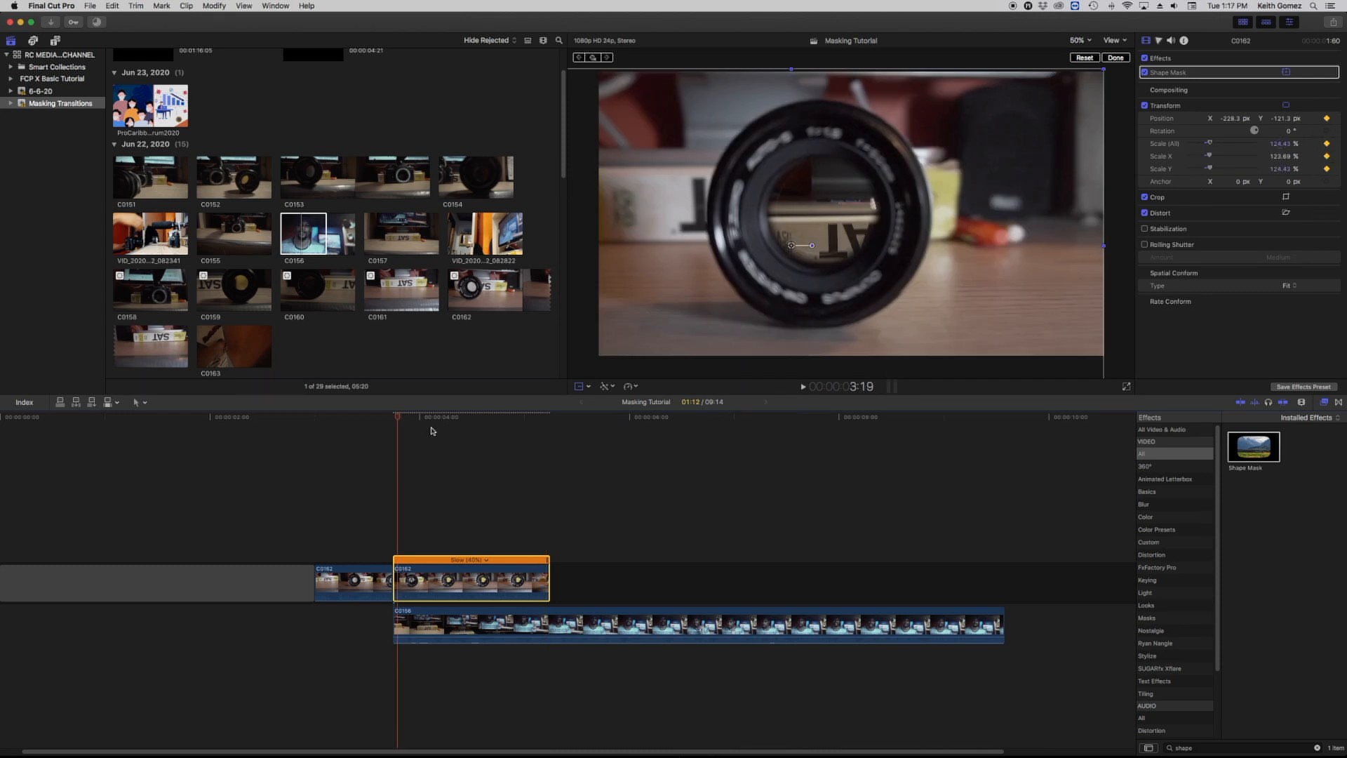
key("Left")
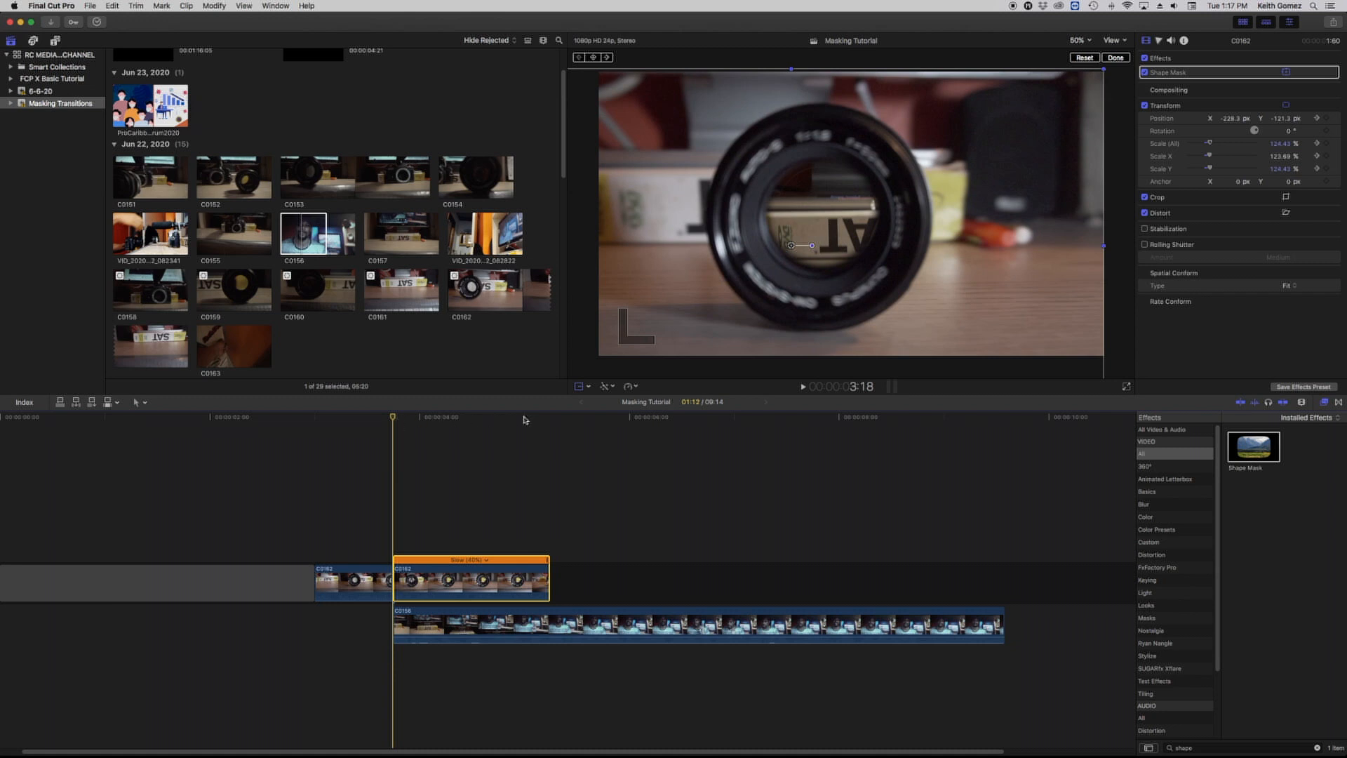
left_click_drag(1211, 146, 1222, 146)
key("super+z")
At 5:05 scale the masked piece to 624% and move it to X -1617.7, Y -795.0 px, and play the zoom through the lens
left_click(550, 419)
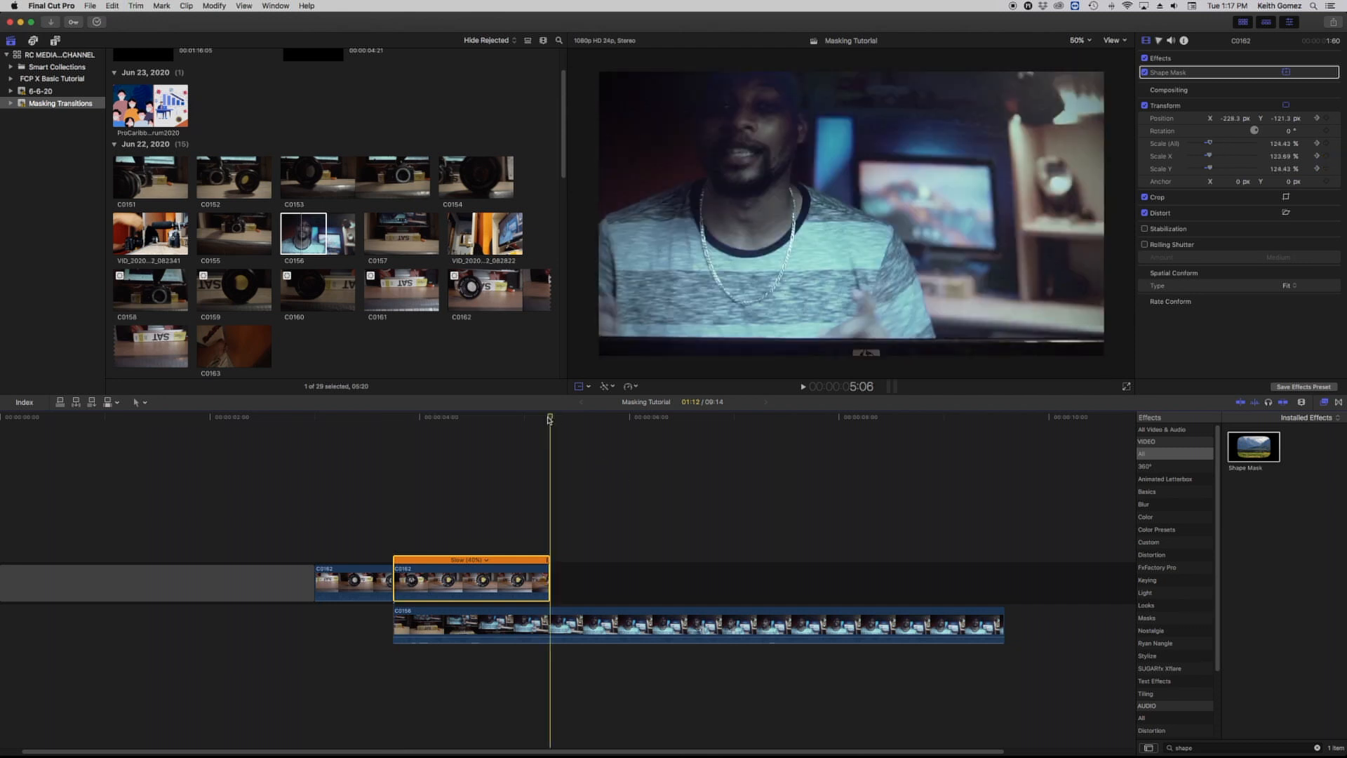
key("Left")
left_click_drag(1212, 145, 1312, 147)
left_click_drag(1004, 160, 640, 335)
left_click(394, 421)
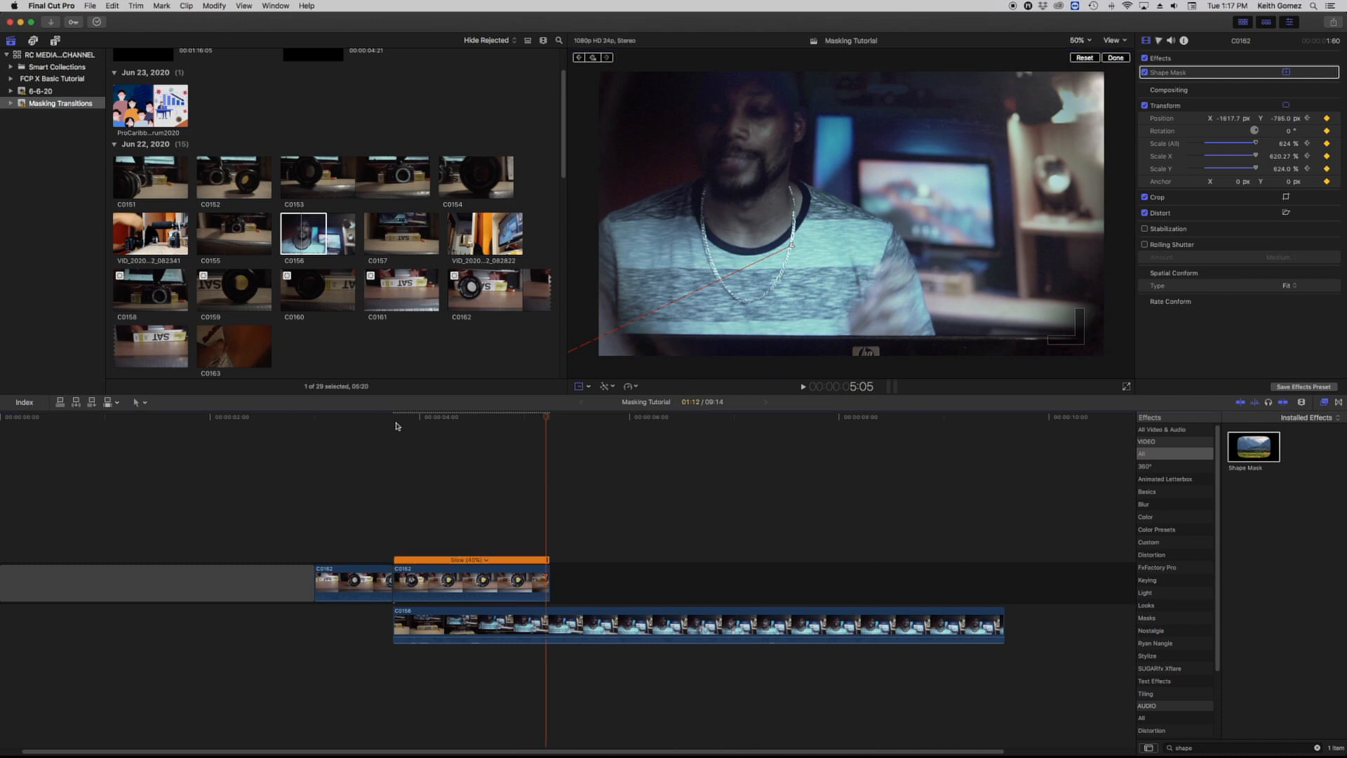
key("space")
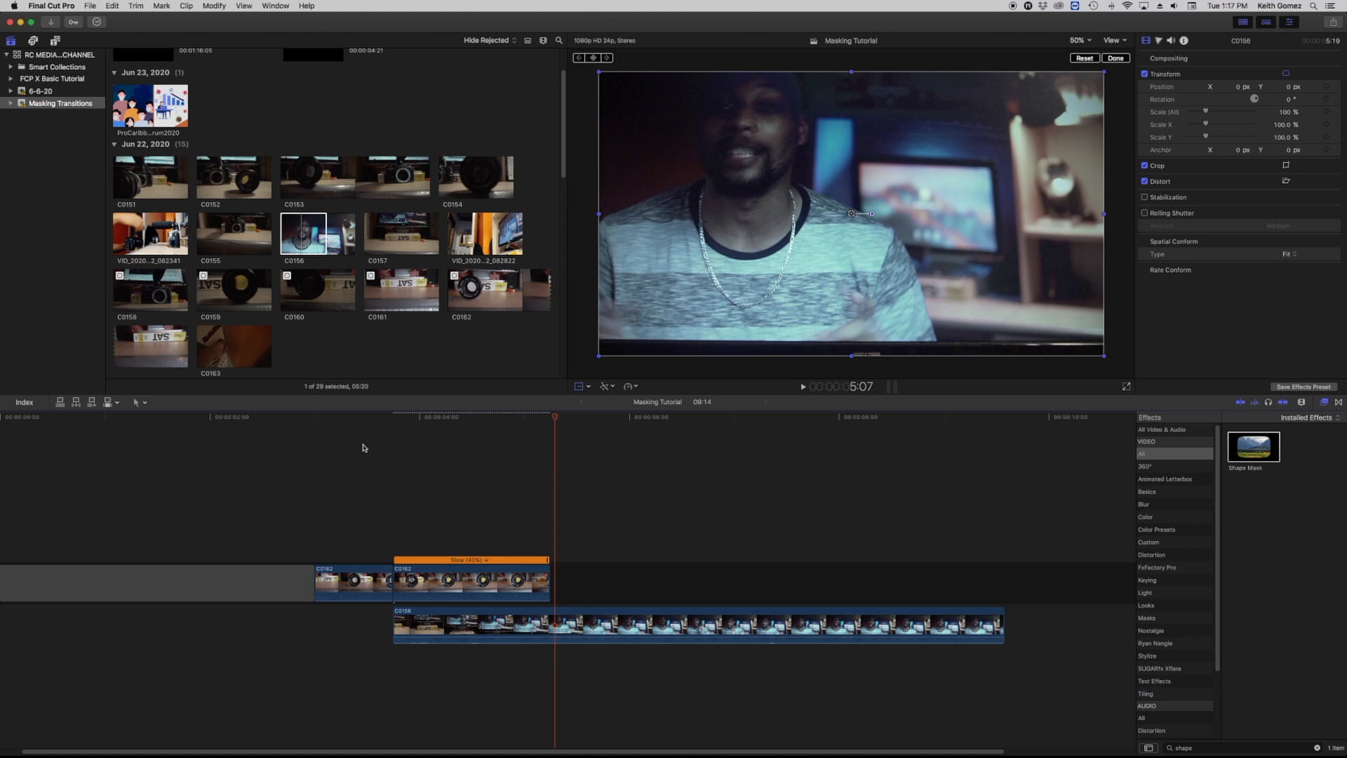
left_click_drag(444, 423, 397, 424)
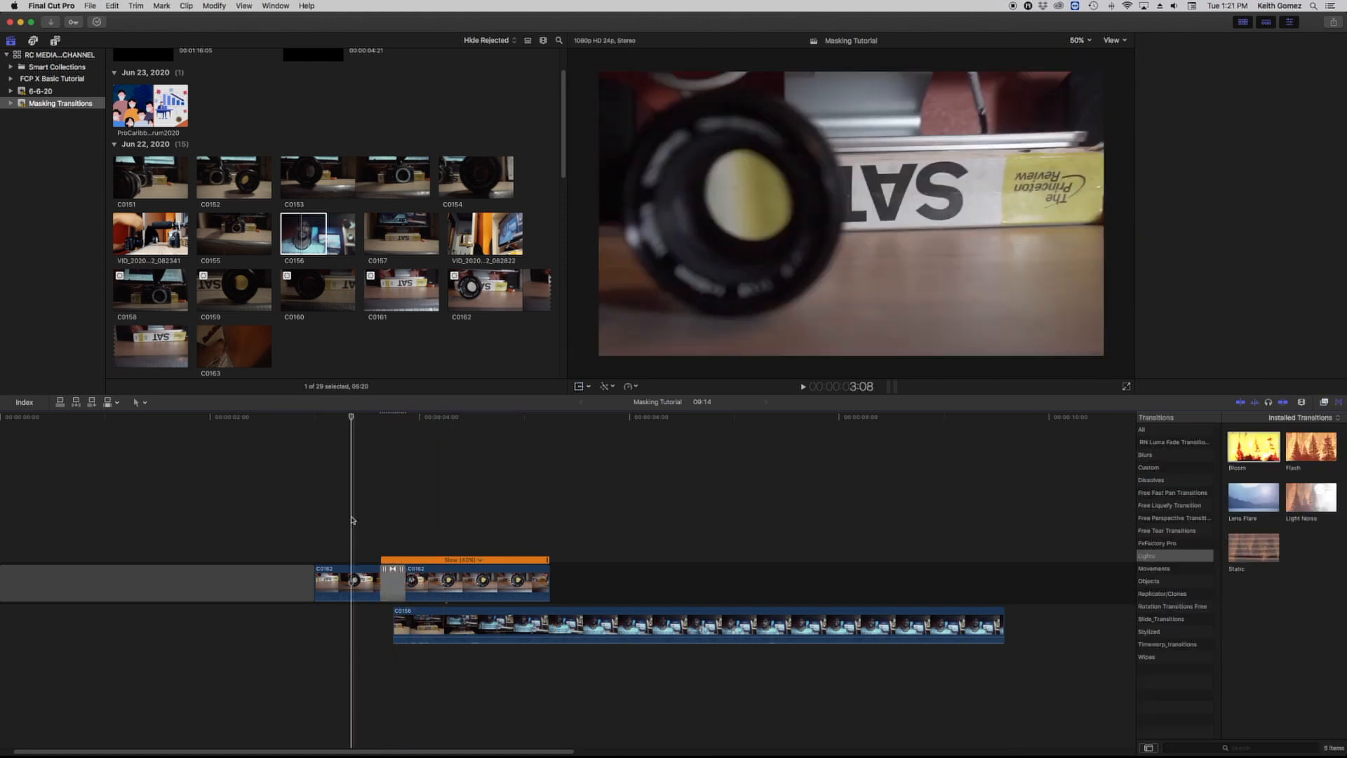
Play the lens sequence with the transition between the two C0162 pieces through into C0156
key("space")
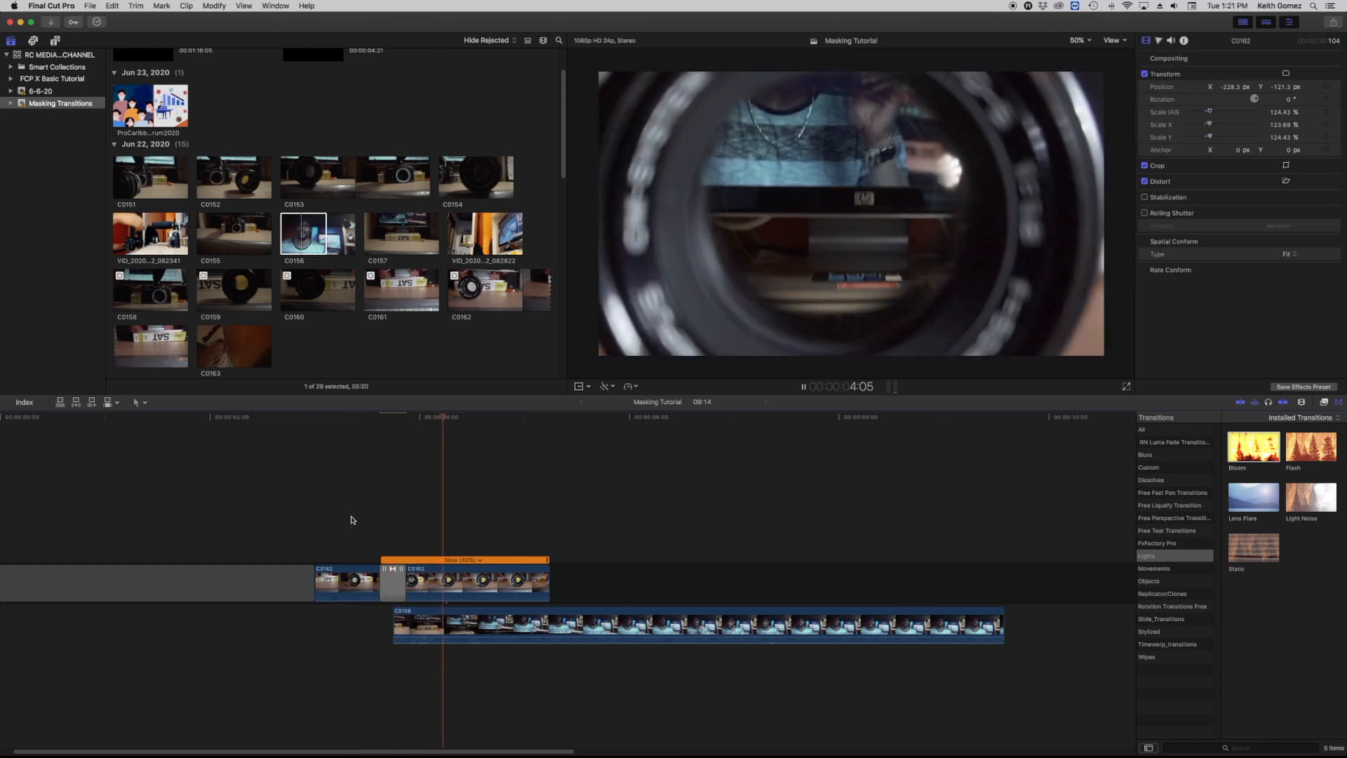
key("space")
key("space")
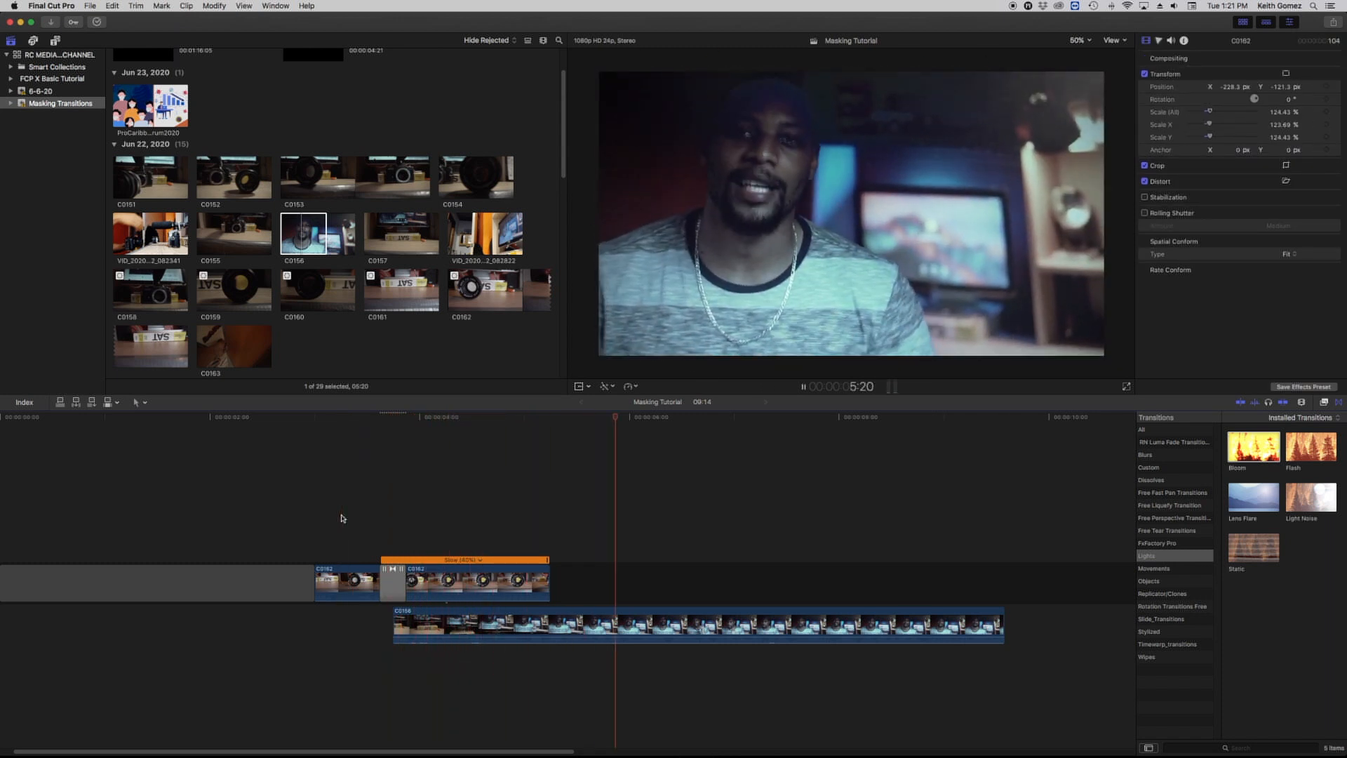
key("space")
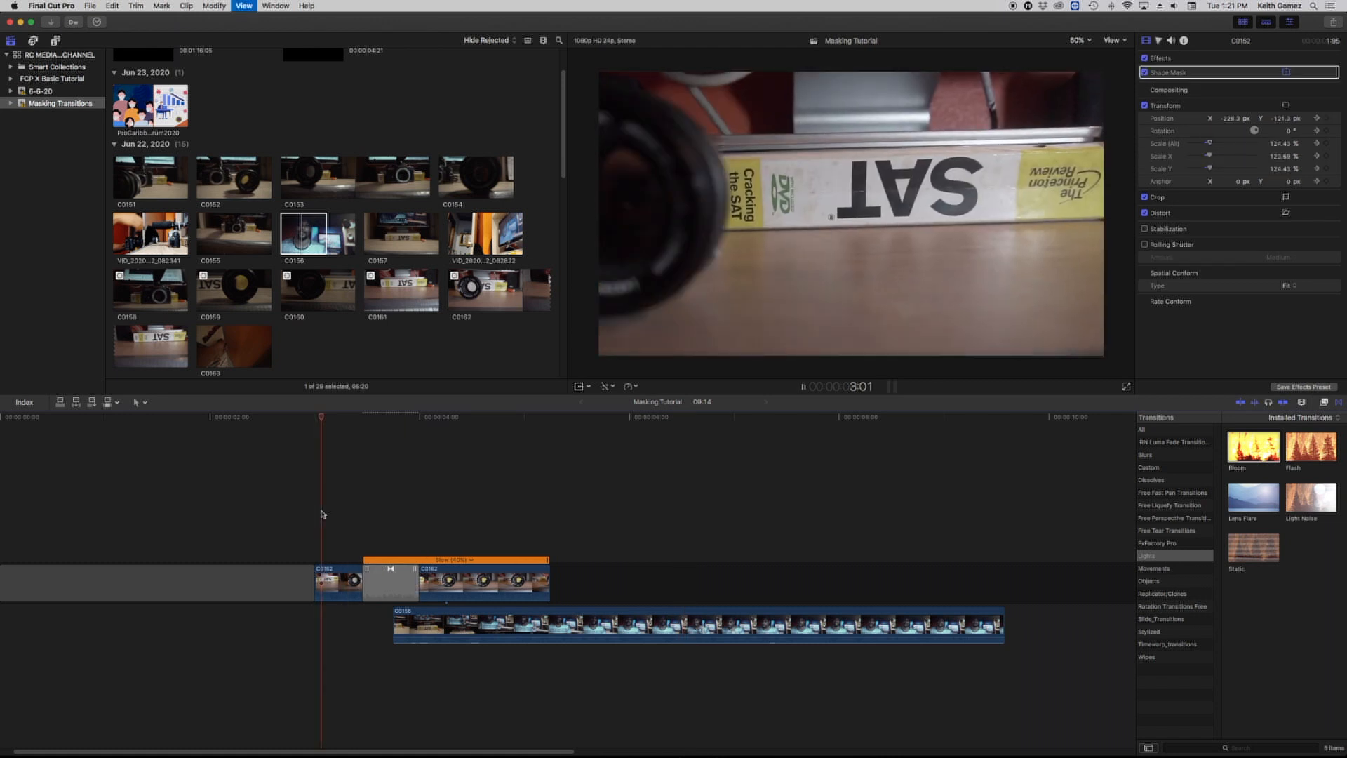
key("space")
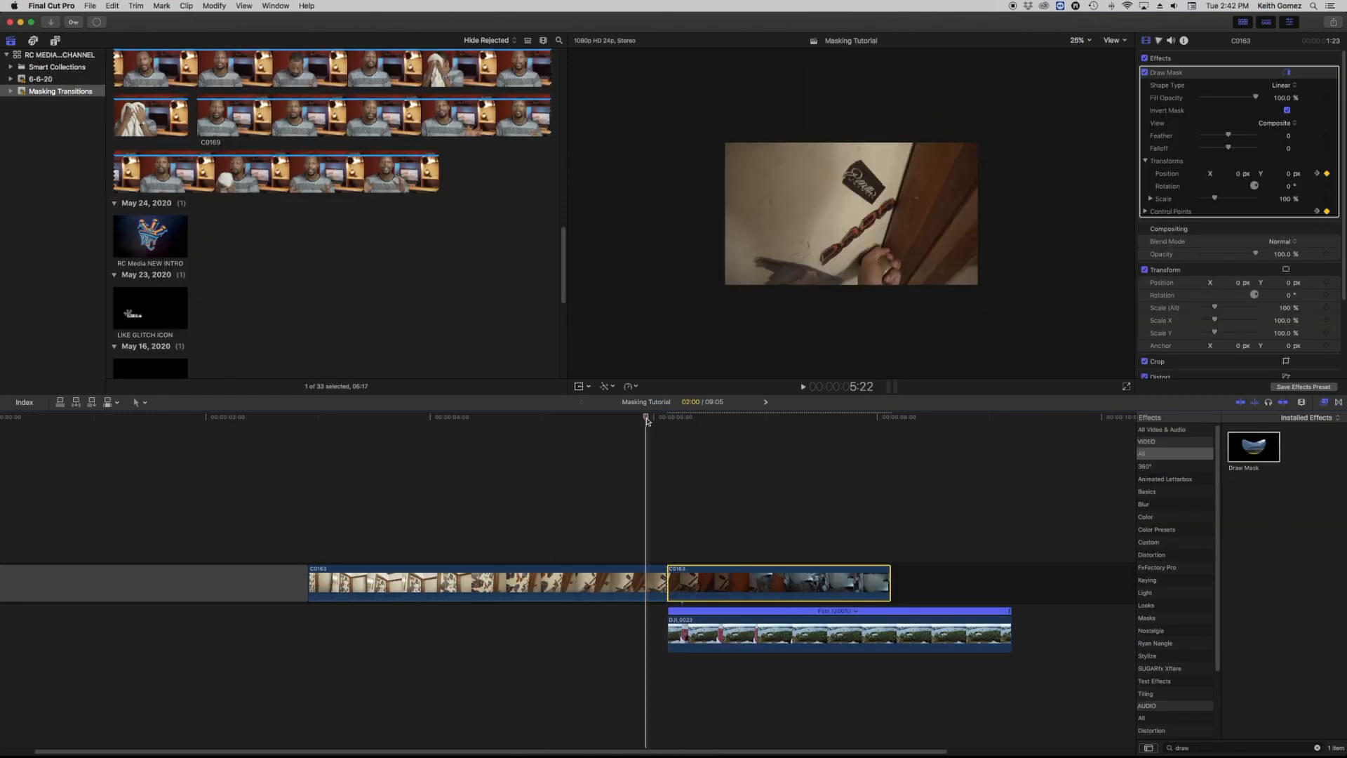
Play the Draw Mask transition from door clip C0163 into the aerial harbour clip and return the playhead to 5:17
key("space")
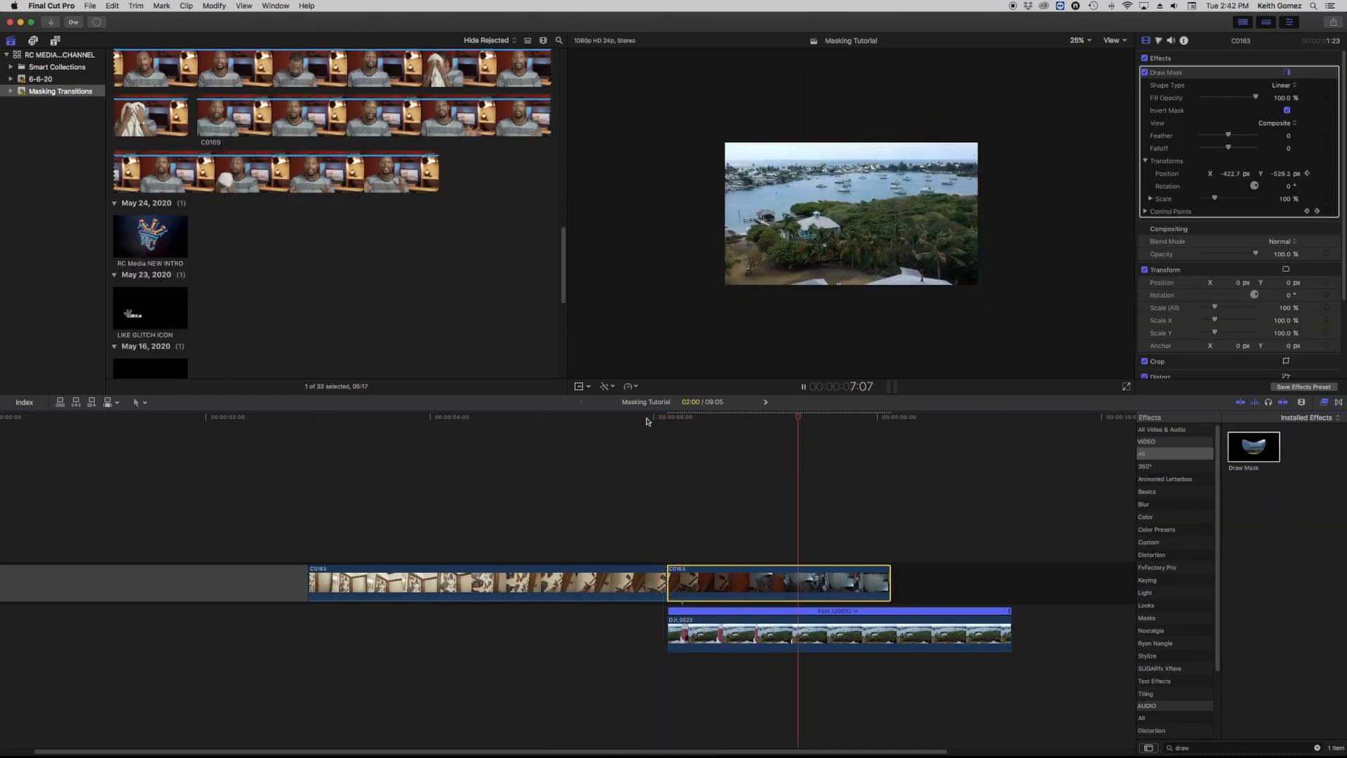
key("space")
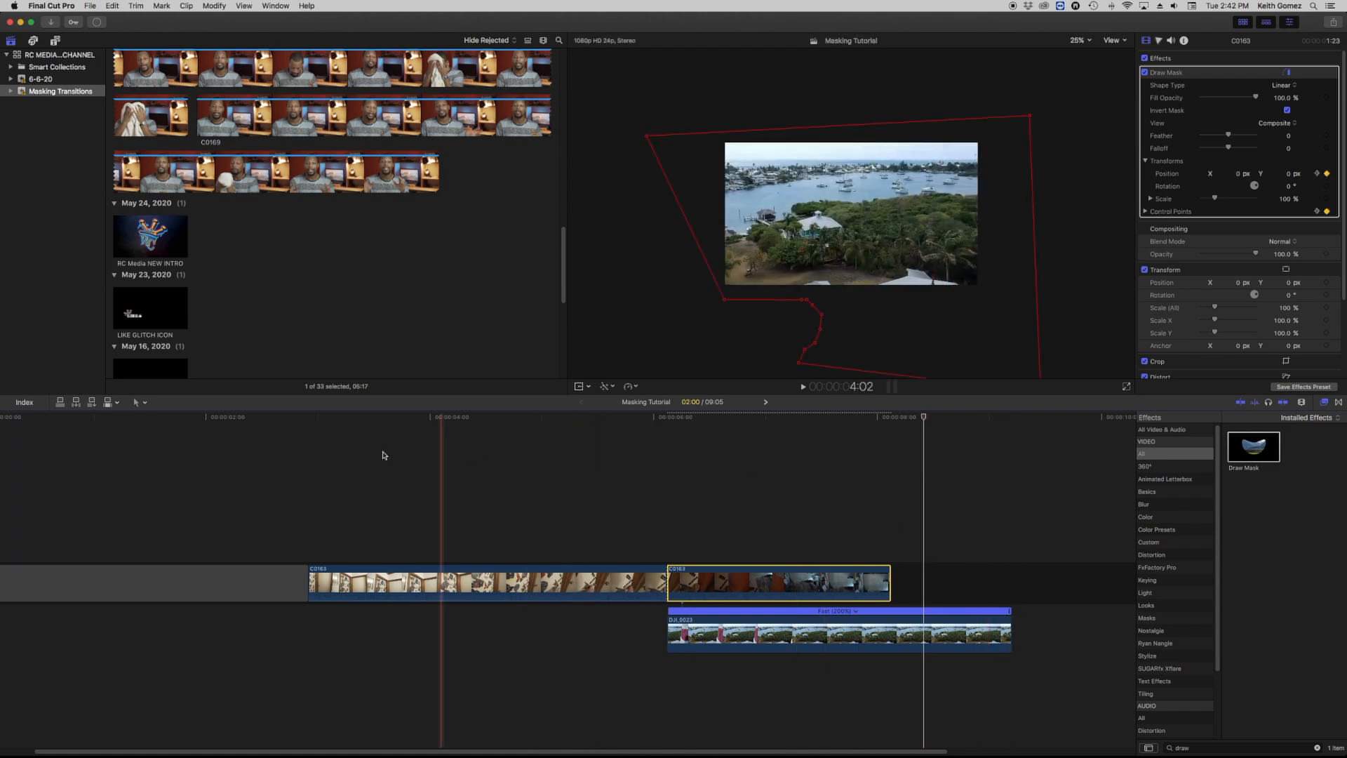
key("space")
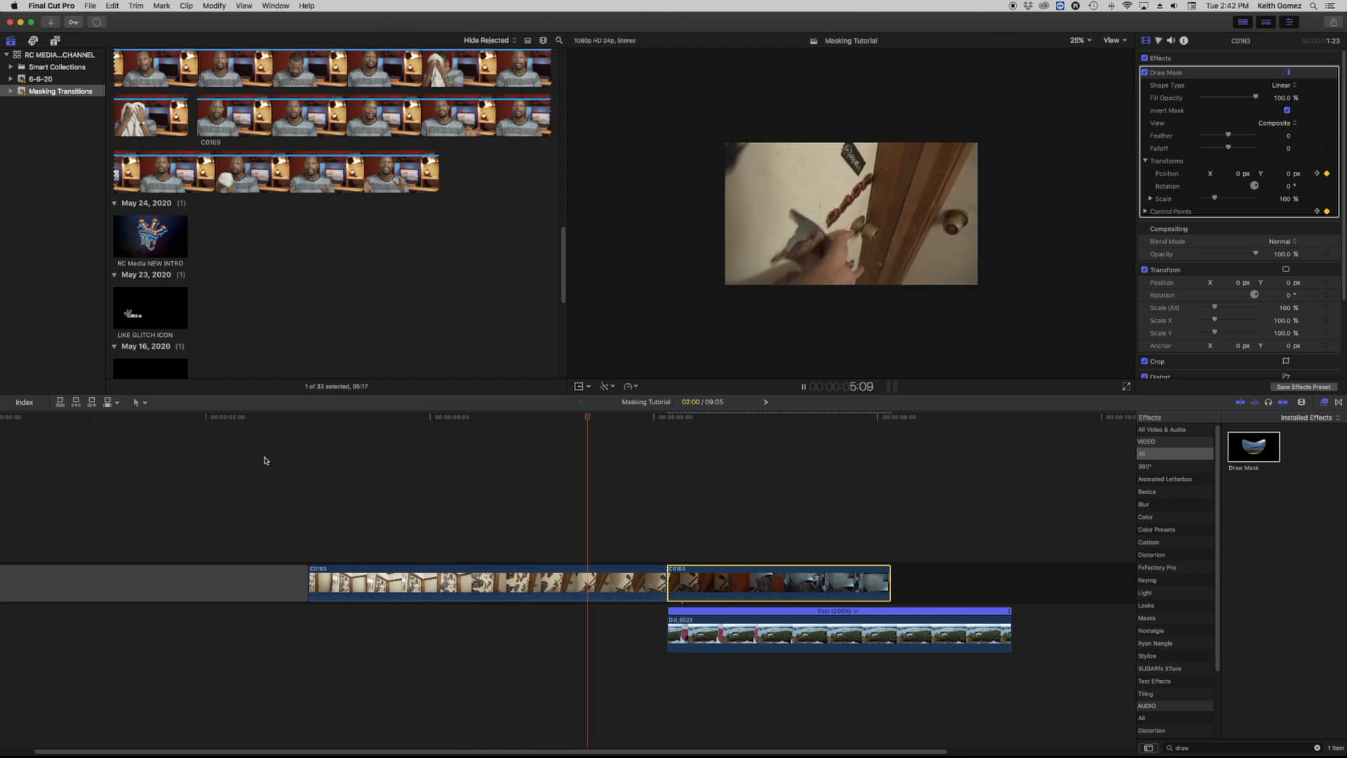
key("space")
left_click(623, 421)
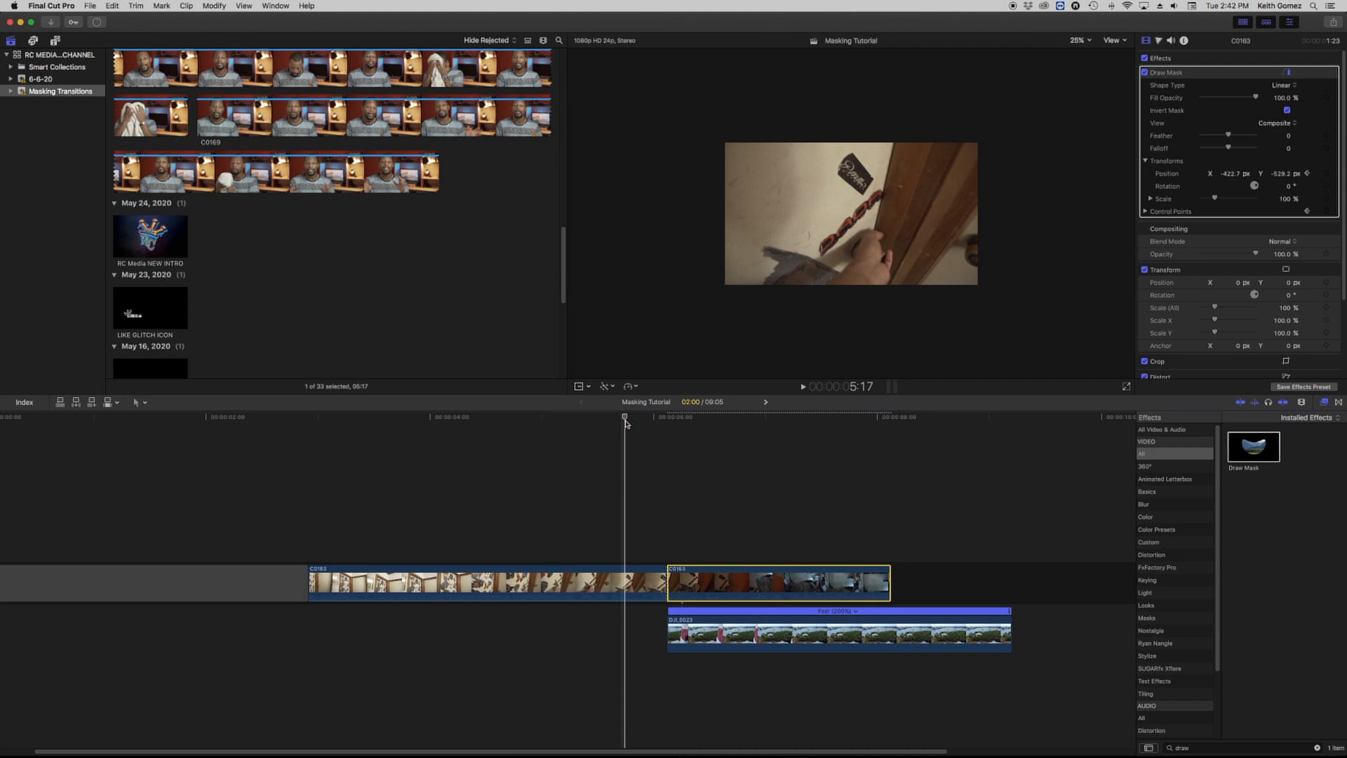
Step frame by frame through the door transition from 5:17 past 7:10 to examine how the mask follows the opening
key("Right")
key("Right")
key("Right")
key("Right")
key("Right")
key("Right")
key("Right")
key("Right")
key("Right")
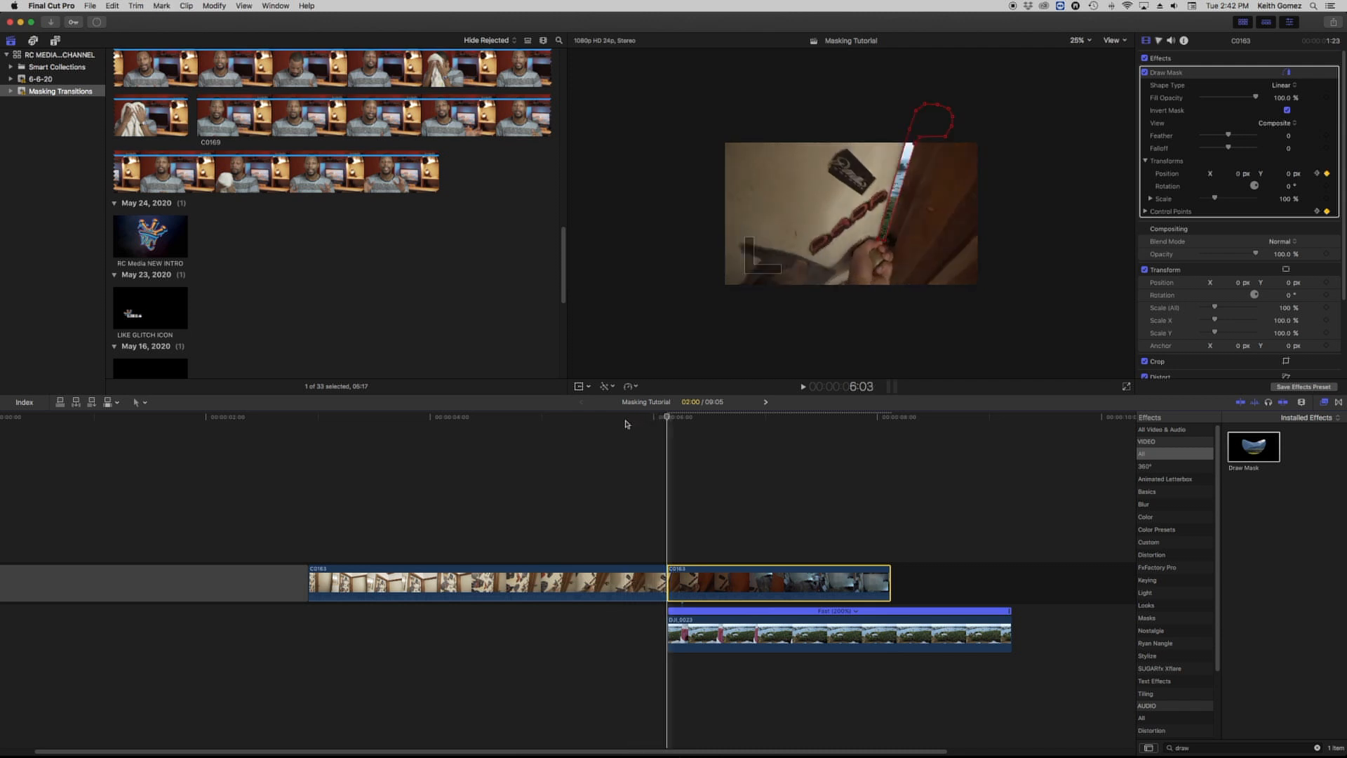
key("Right")
key("Right")
key("Right")
key("Right")
key("Right")
key("Right")
key("Right")
key("Right")
key("Right")
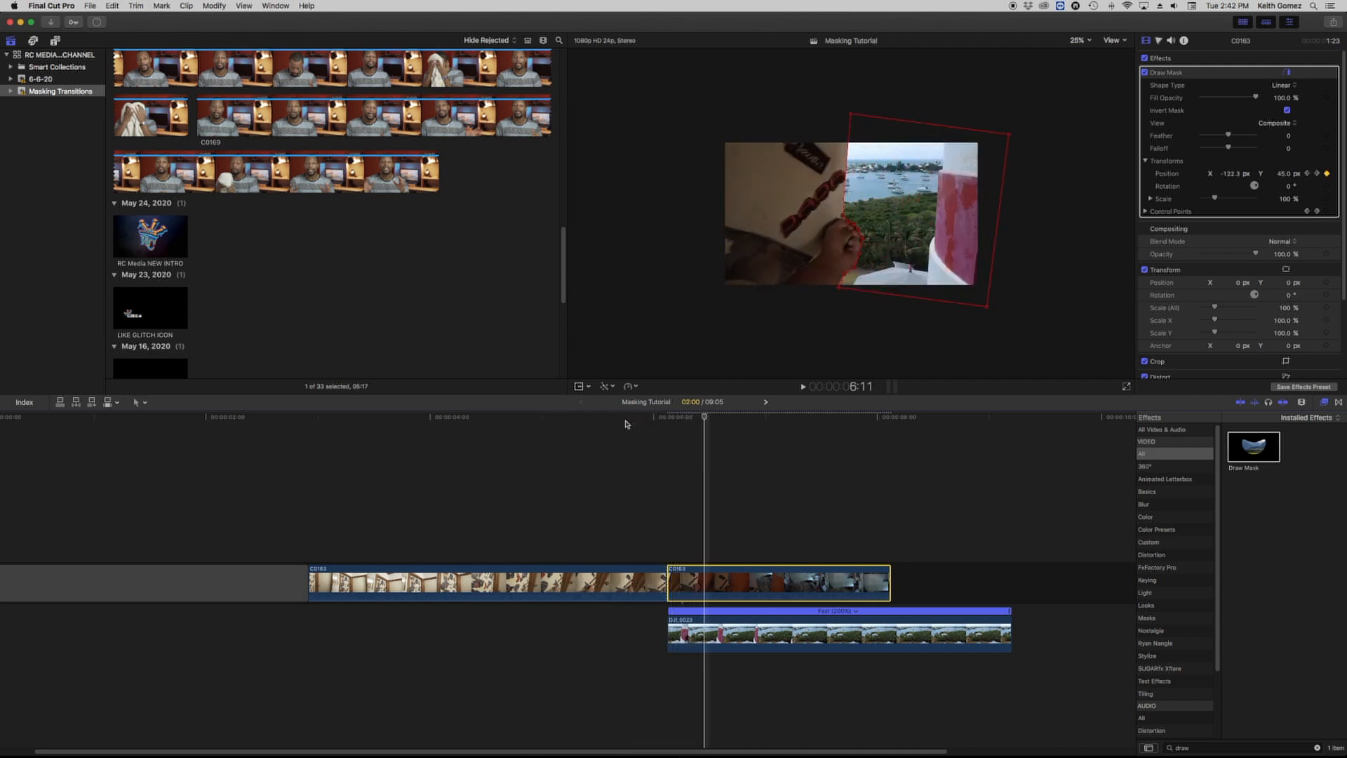
key("Right")
key("Right")
key("Right")
key("Right")
key("Right")
key("Right")
key("Right")
key("Right")
key("Right")
key("Right")
key("Right")
key("Right")
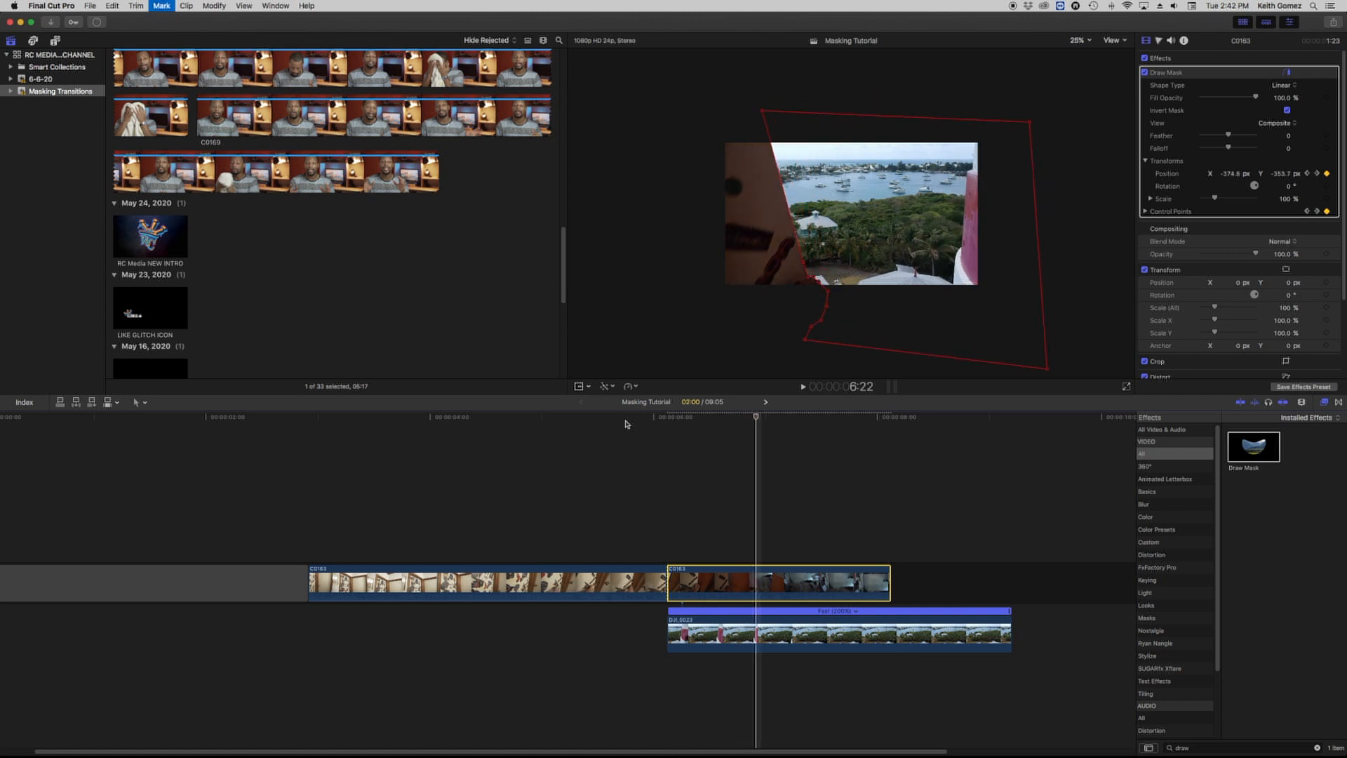
key("Right")
key("Right")
key("Right")
key("Right")
key("Right")
key("Right")
key("Right")
key("Right")
key("Right")
key("Right")
key("Right")
key("Right")
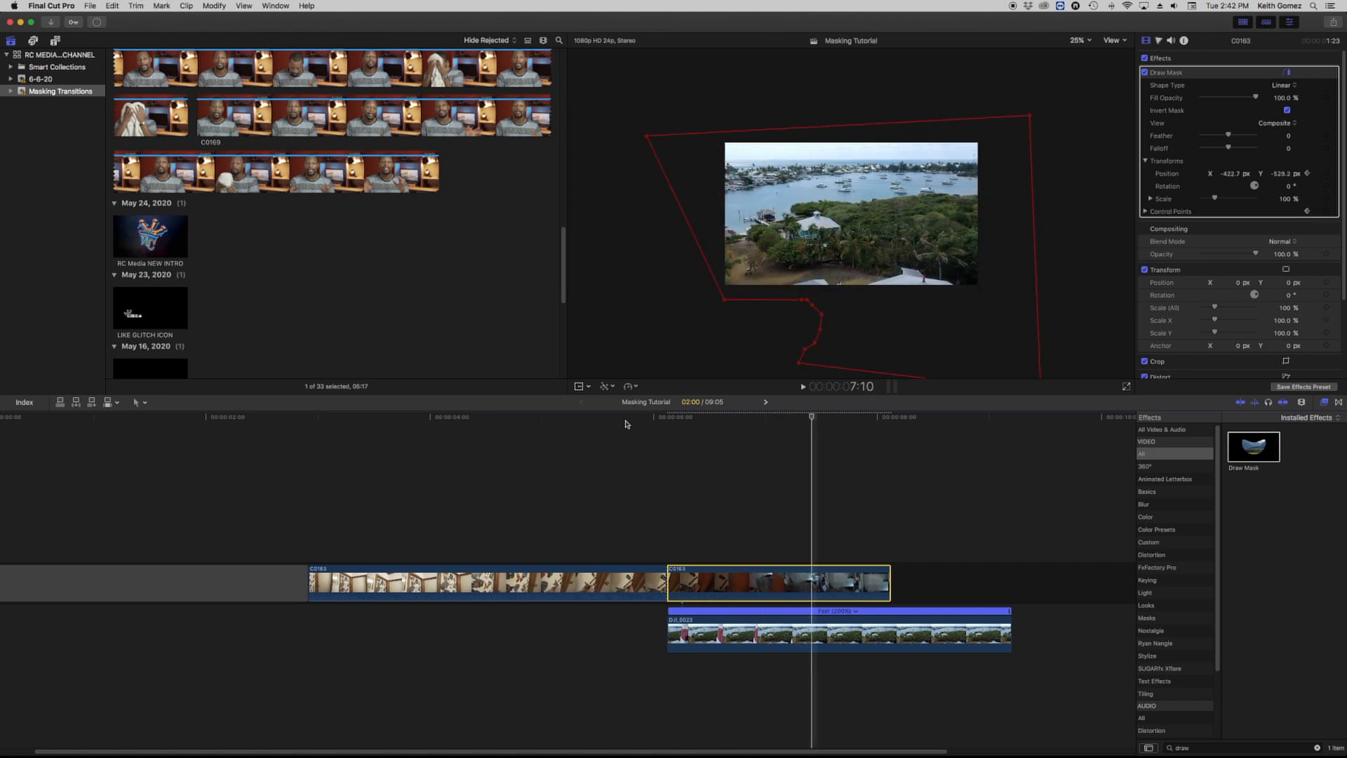
key("Right")
key("Right")
key("Right")
key("Right")
key("Right")
key("Right")
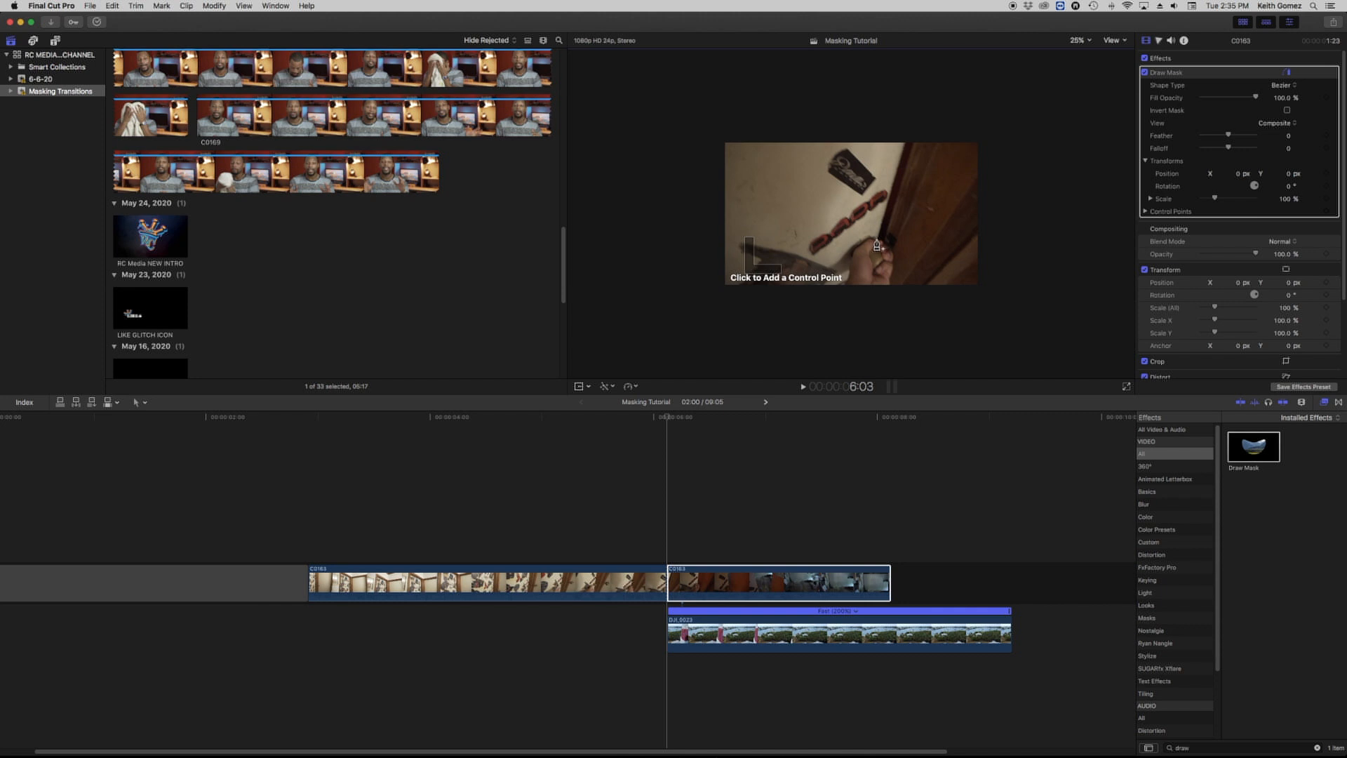
Draw an inverted mask around the door gap on the second C0163 piece at 6:03, and keyframe its Position and Control Points
left_click(878, 242)
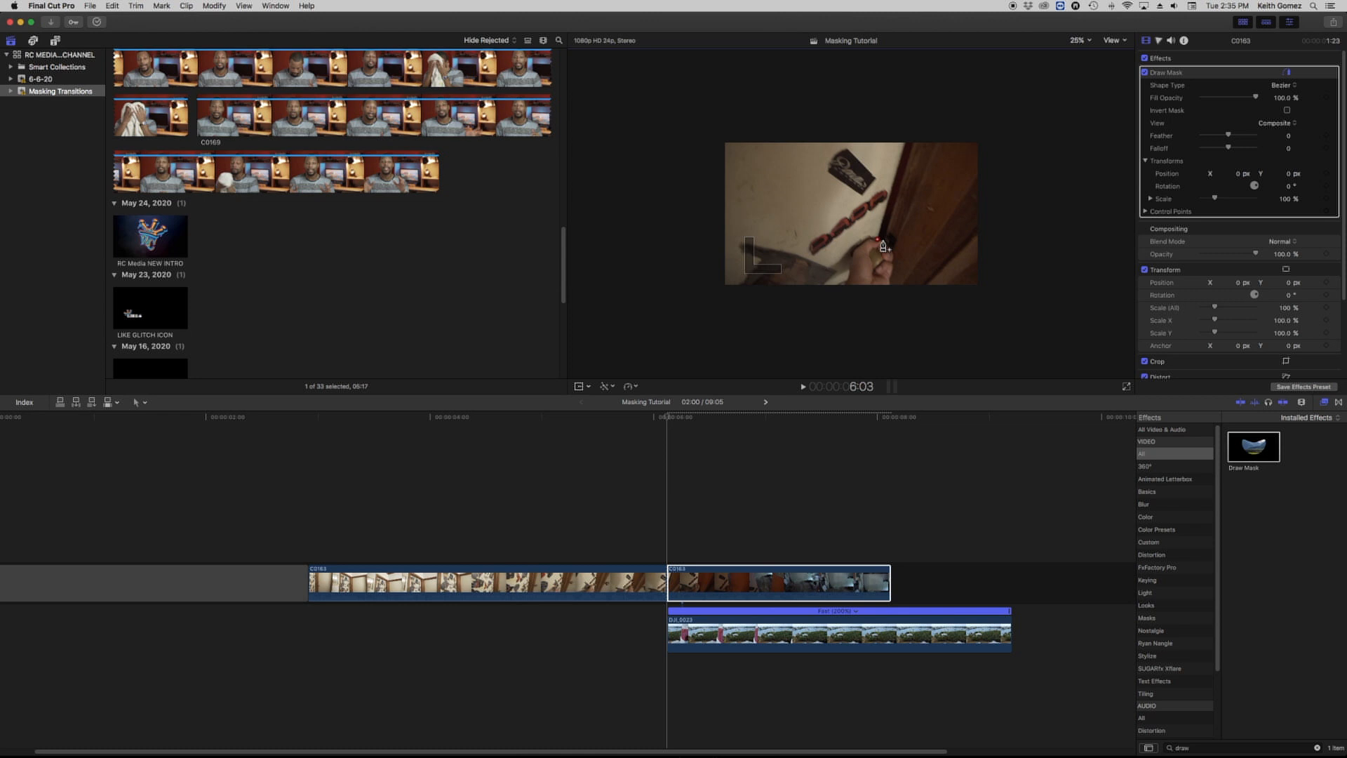
left_click(910, 131)
left_click(878, 243)
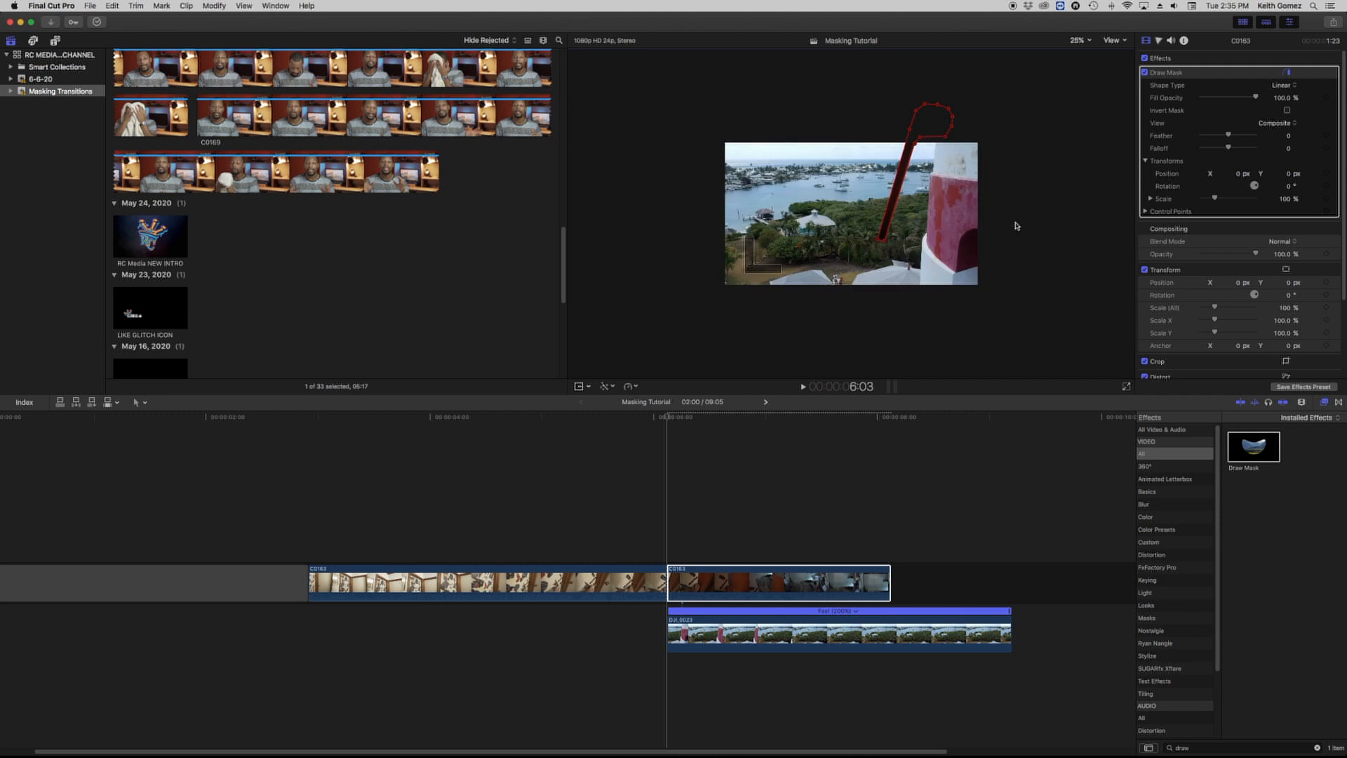
left_click(1287, 111)
left_click(667, 419)
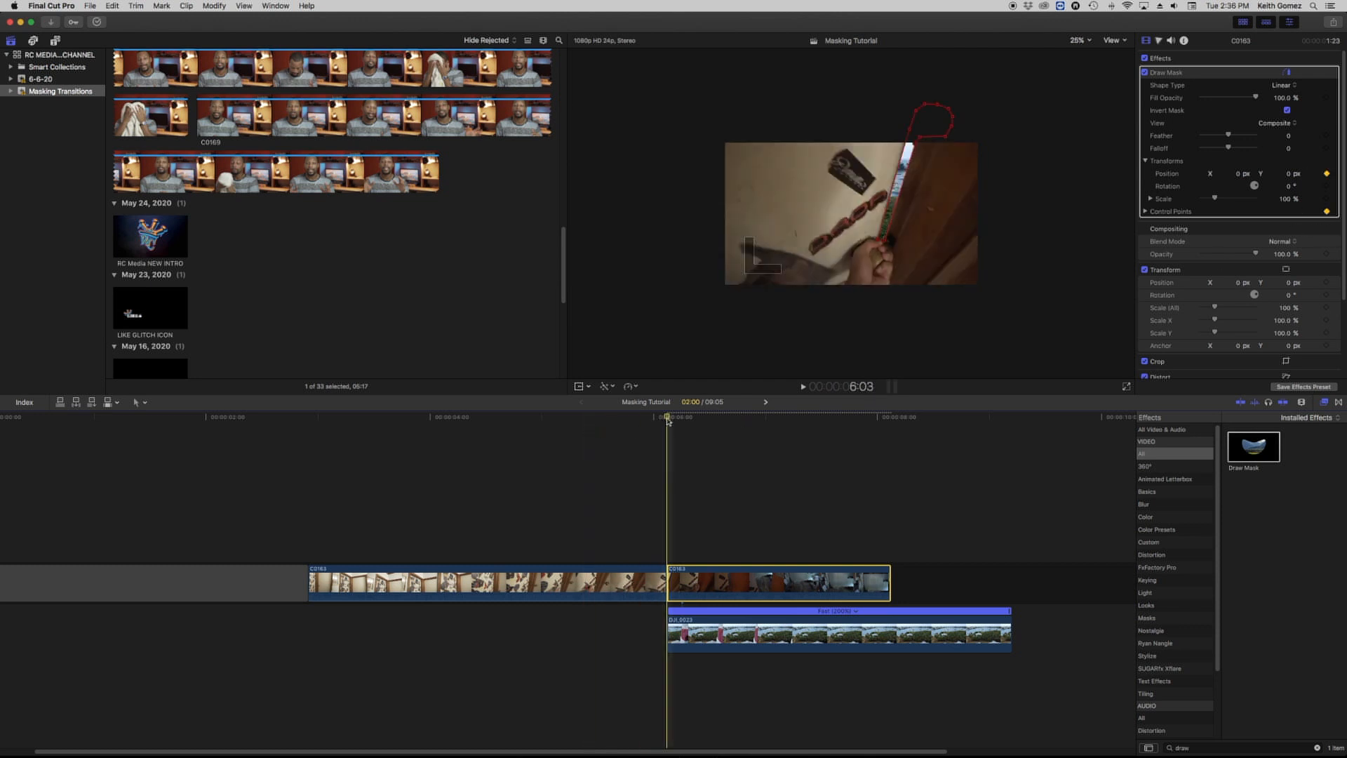
At 6:04, move the mask's control points by the hand and above the frame to fit the widening door gap
key("Right")
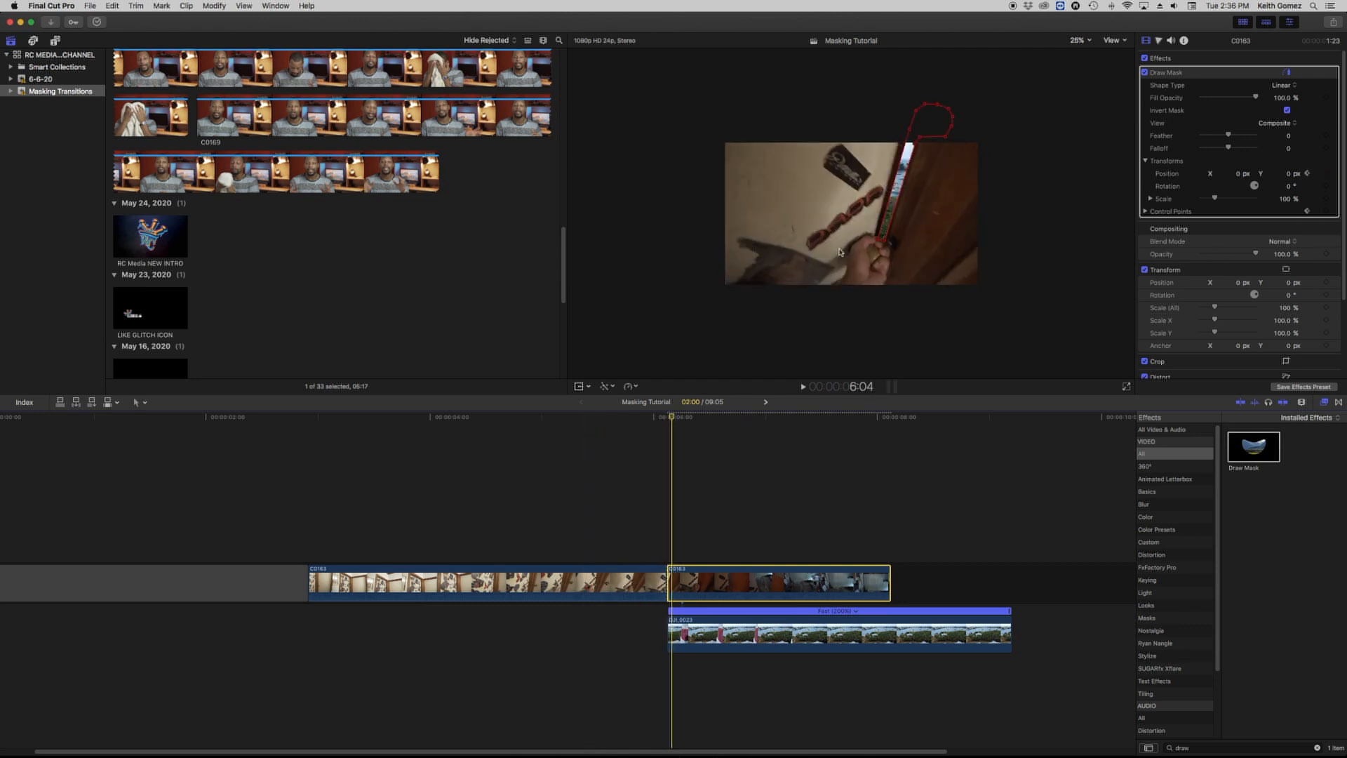
left_click_drag(913, 135, 908, 134)
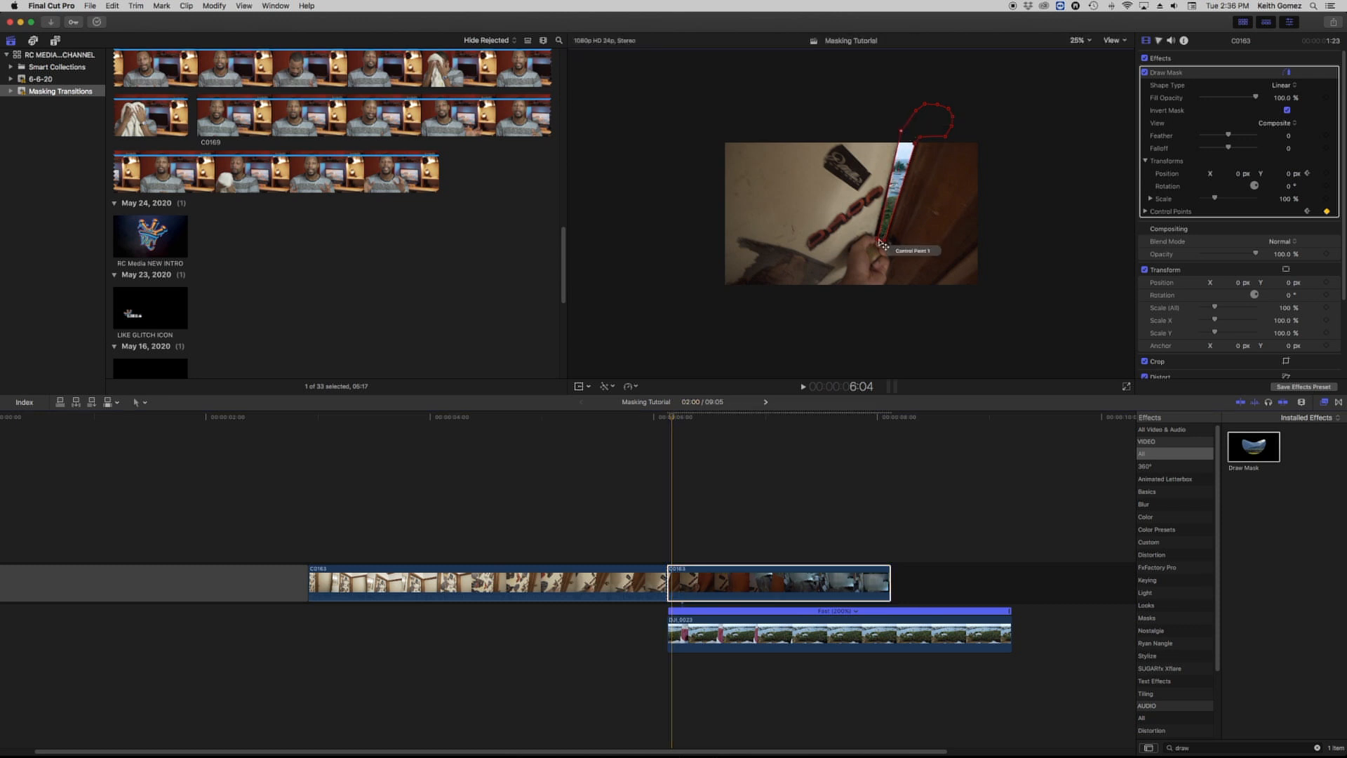
left_click_drag(882, 244, 880, 241)
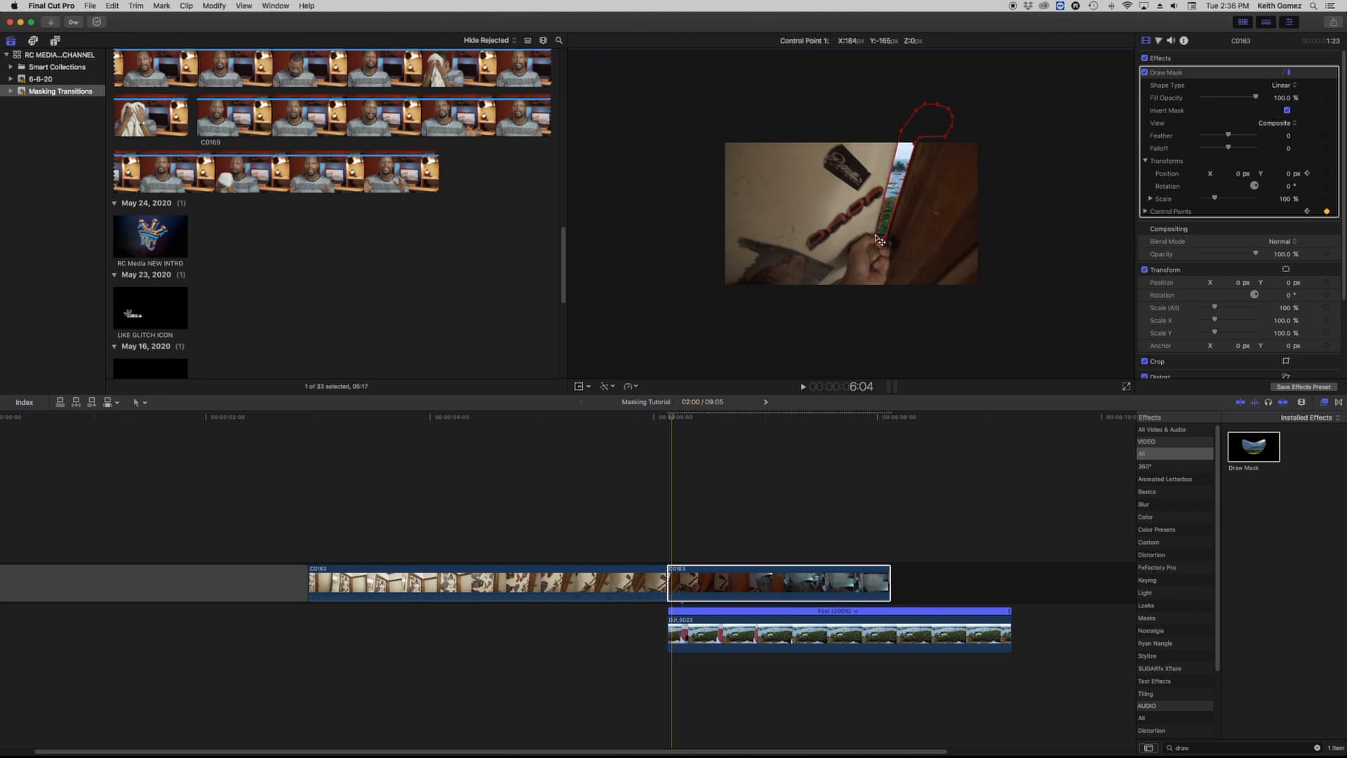
left_click_drag(888, 245, 892, 234)
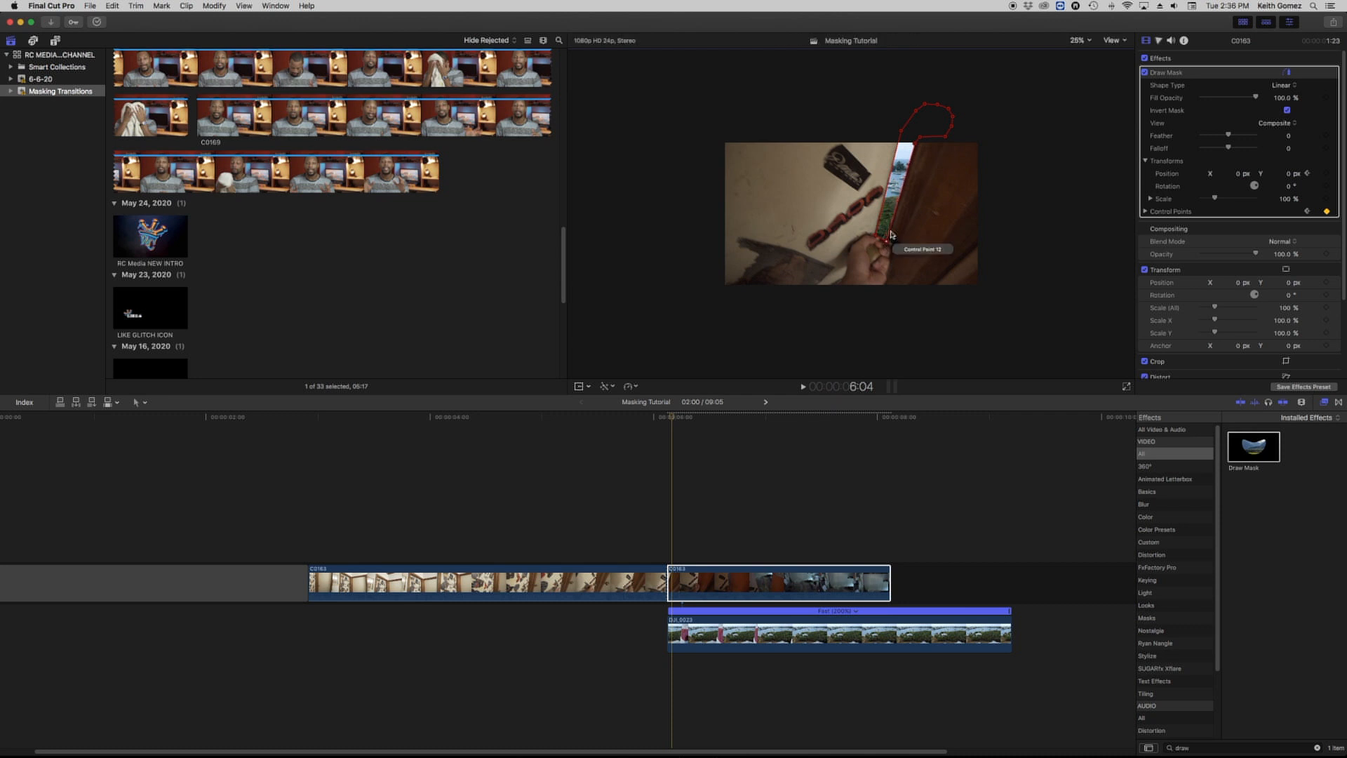
left_click_drag(916, 148, 921, 150)
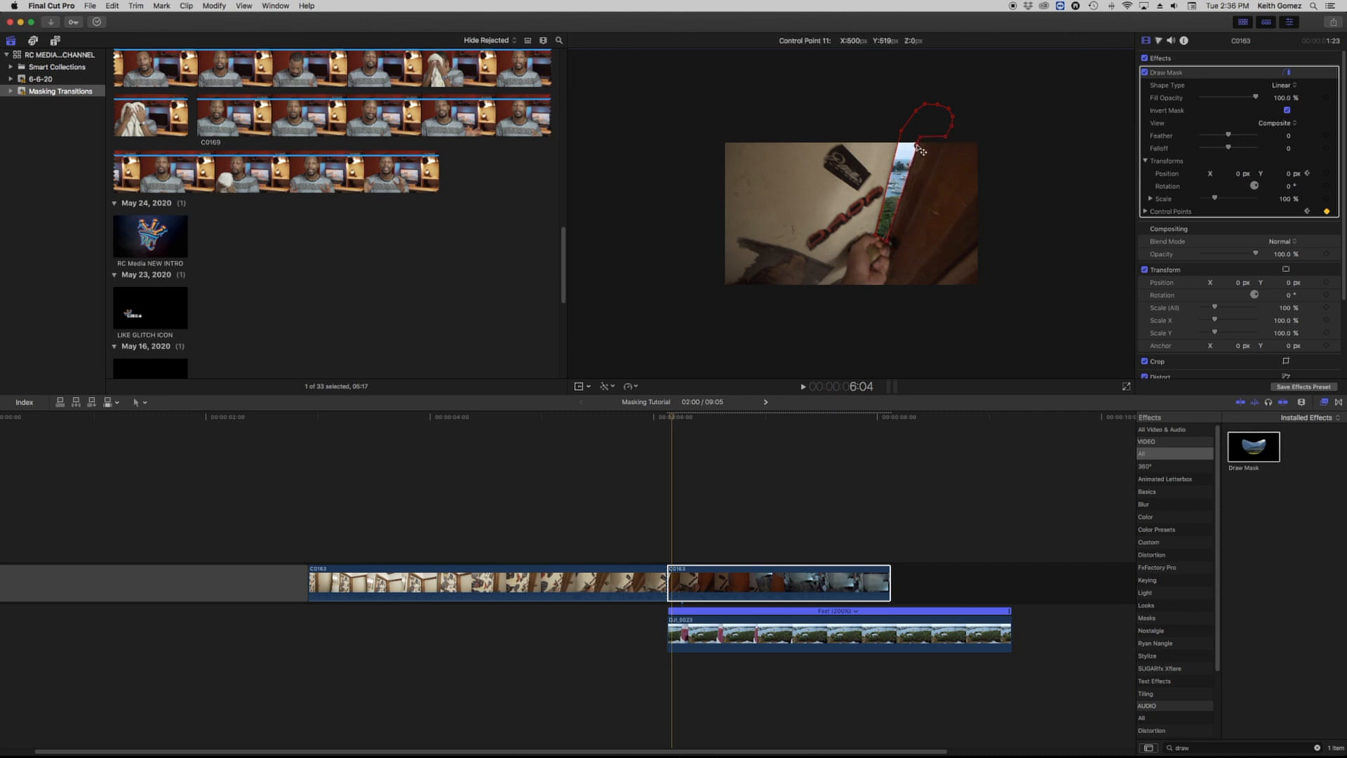
At 6:05, adjust the mask's control points along both the wall side and the door side of the gap
key("Right")
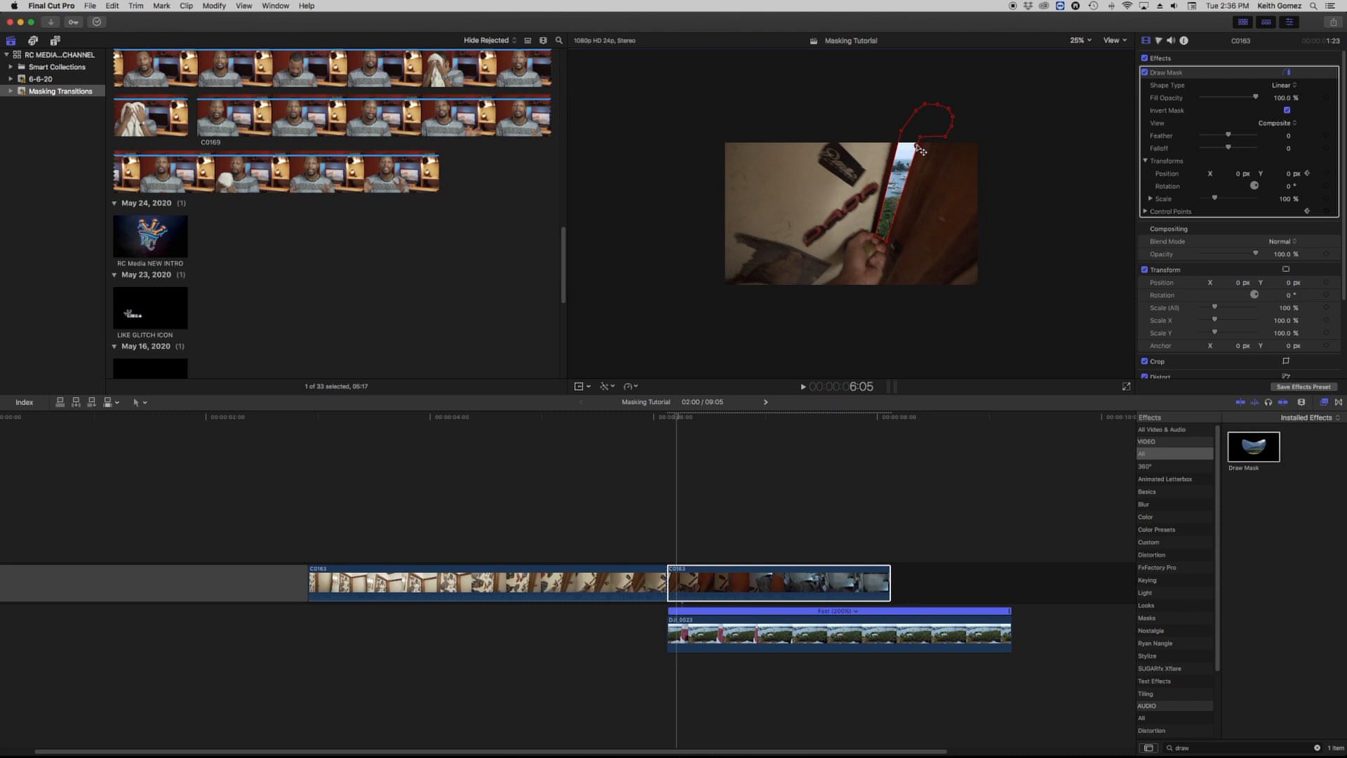
left_click_drag(879, 240, 880, 241)
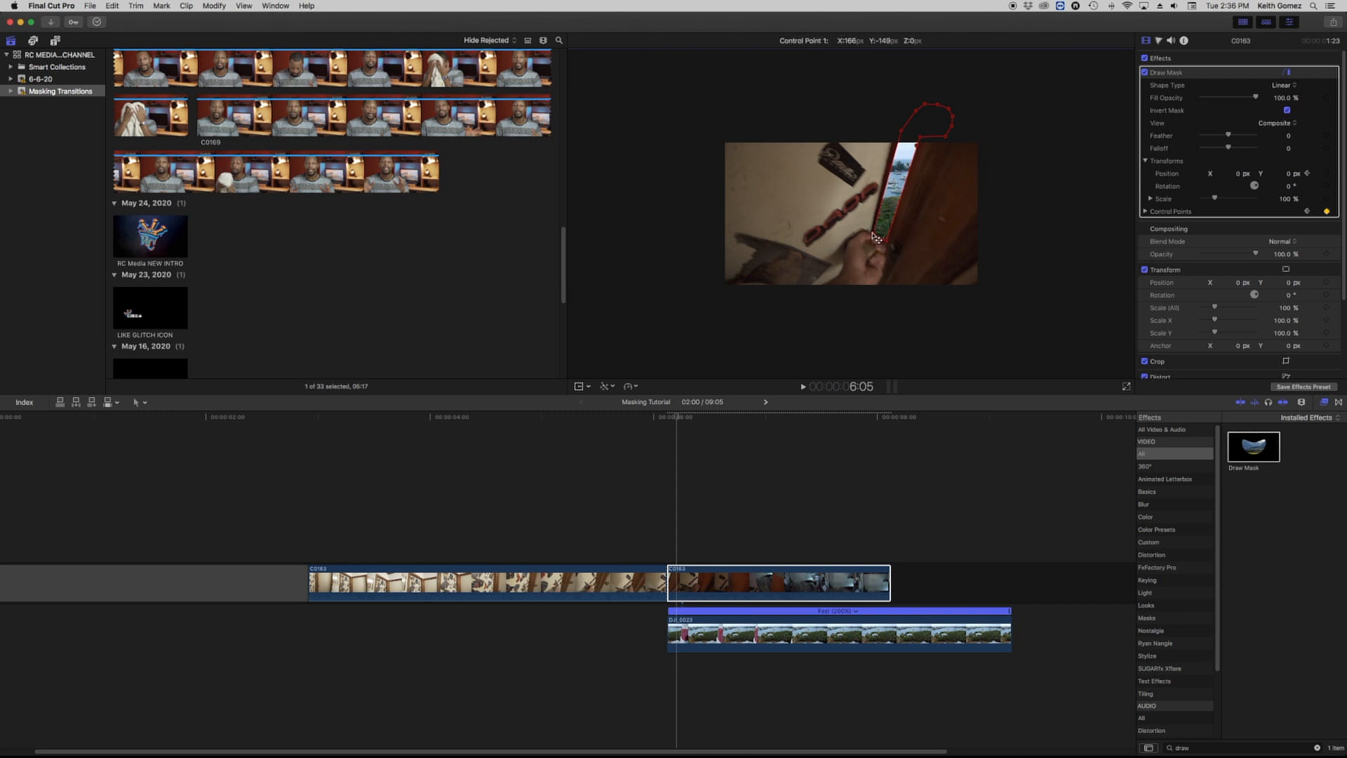
left_click_drag(903, 137, 901, 136)
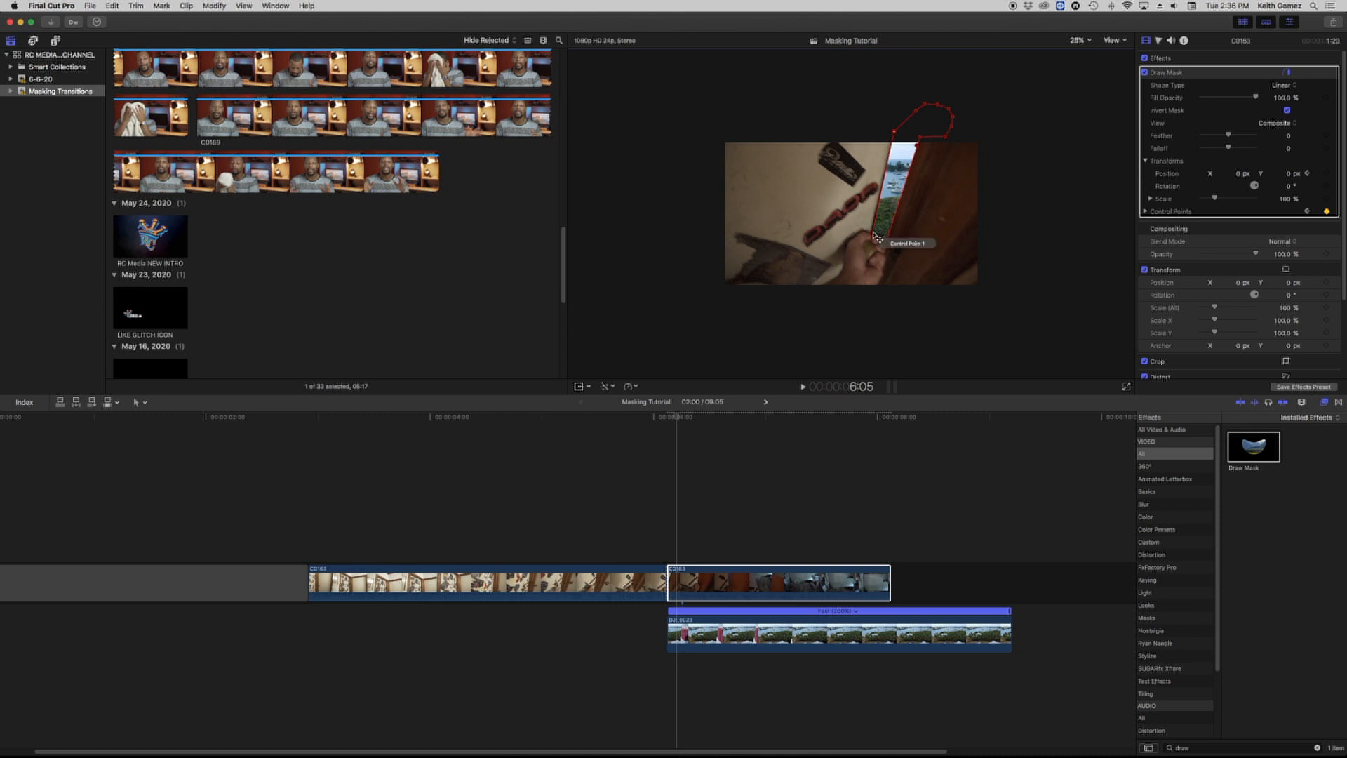
left_click_drag(873, 234, 871, 232)
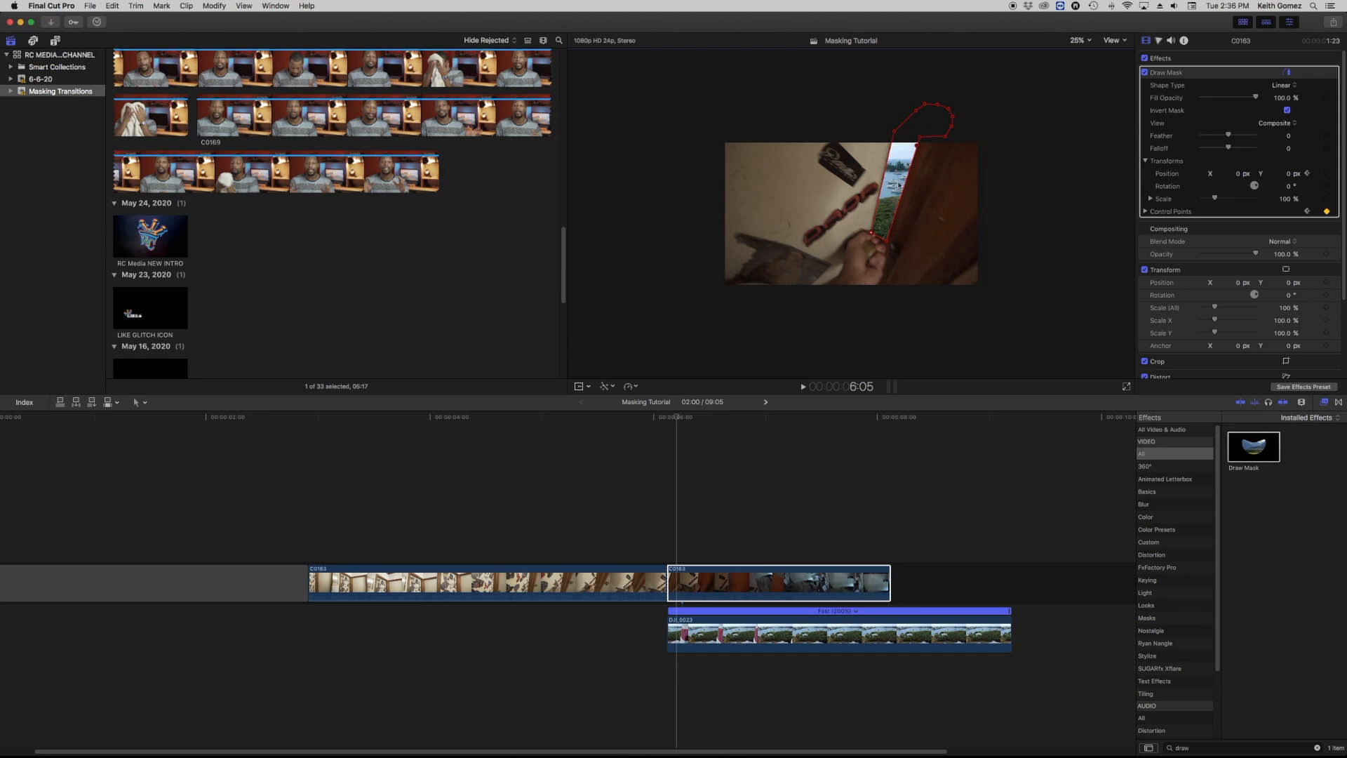
left_click_drag(917, 145, 931, 146)
left_click_drag(890, 246, 889, 245)
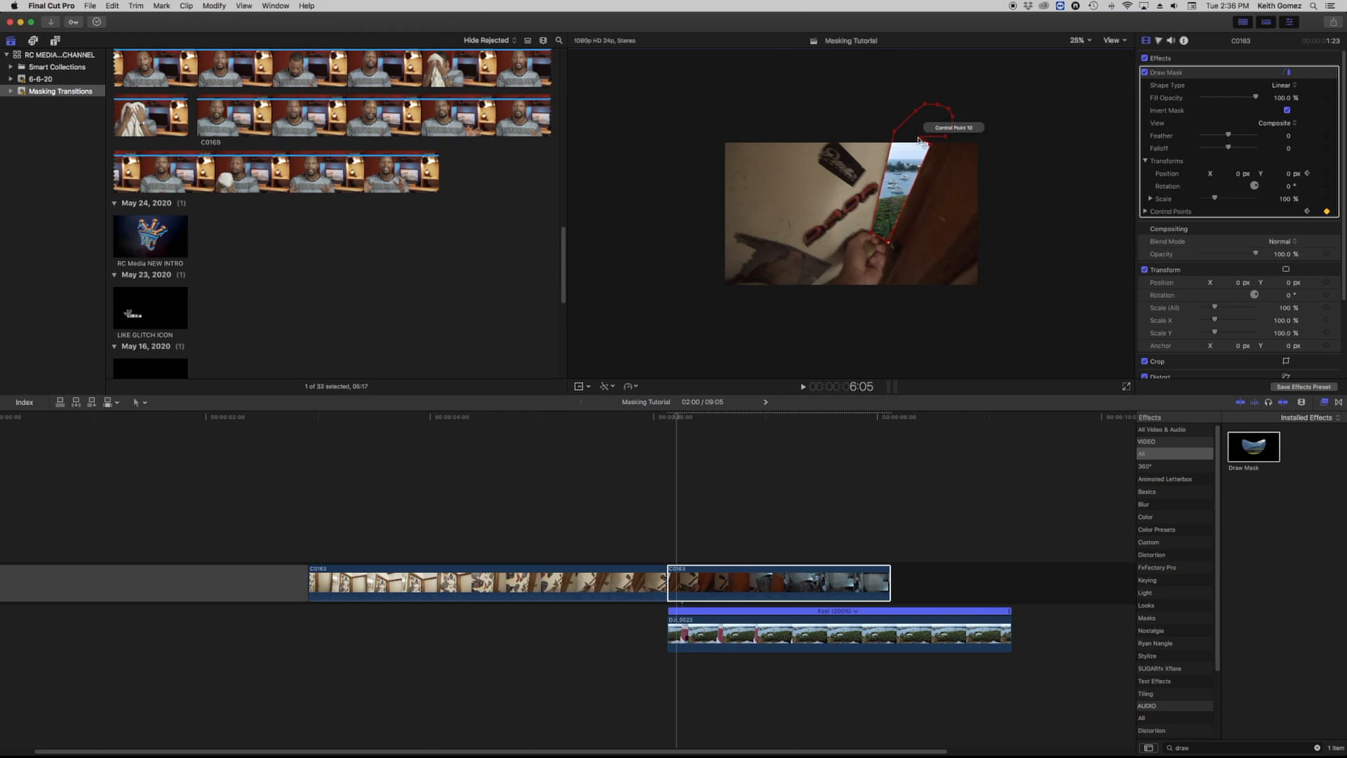
left_click_drag(923, 141, 939, 140)
At 6:06, widen the mask along the wall edge and extend its lower points around the hand to the frame's bottom edge
key("Right")
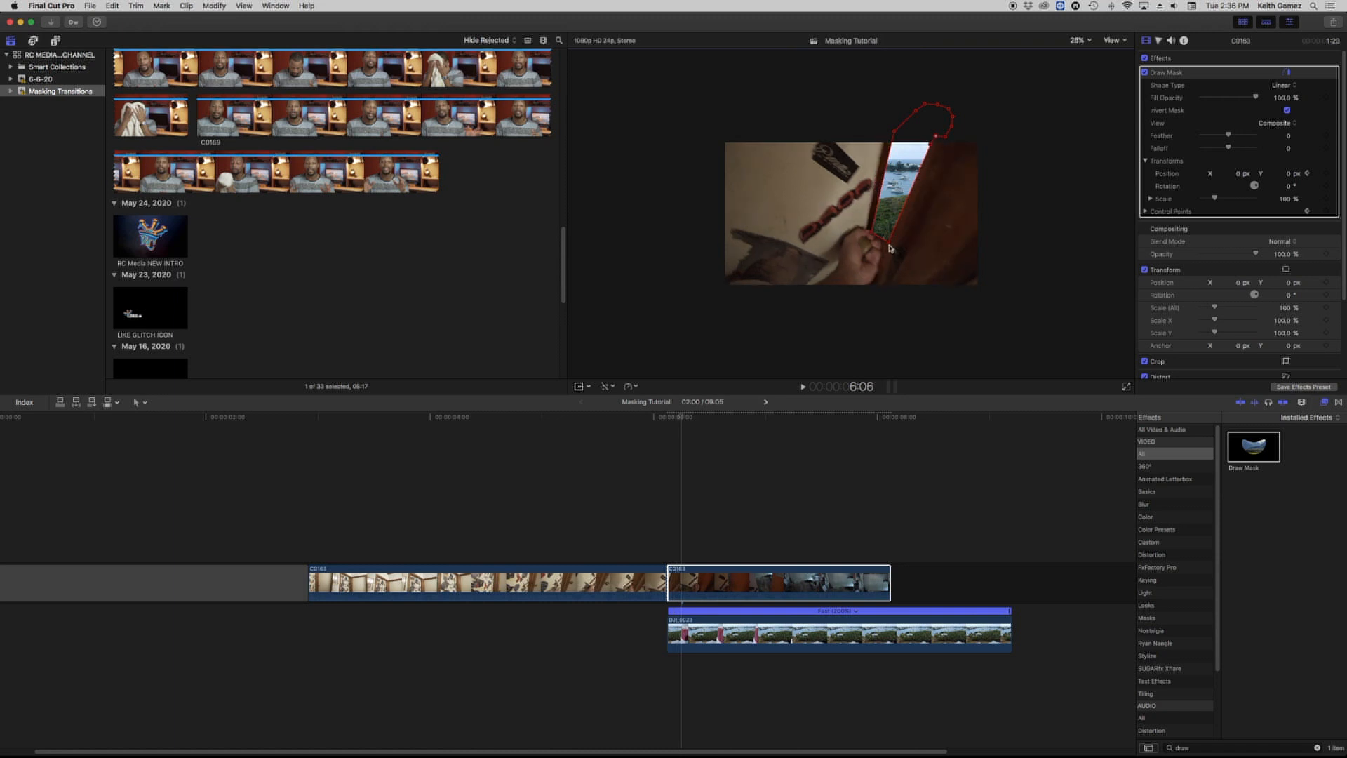
left_click_drag(898, 137, 887, 133)
left_click_drag(875, 237, 883, 240)
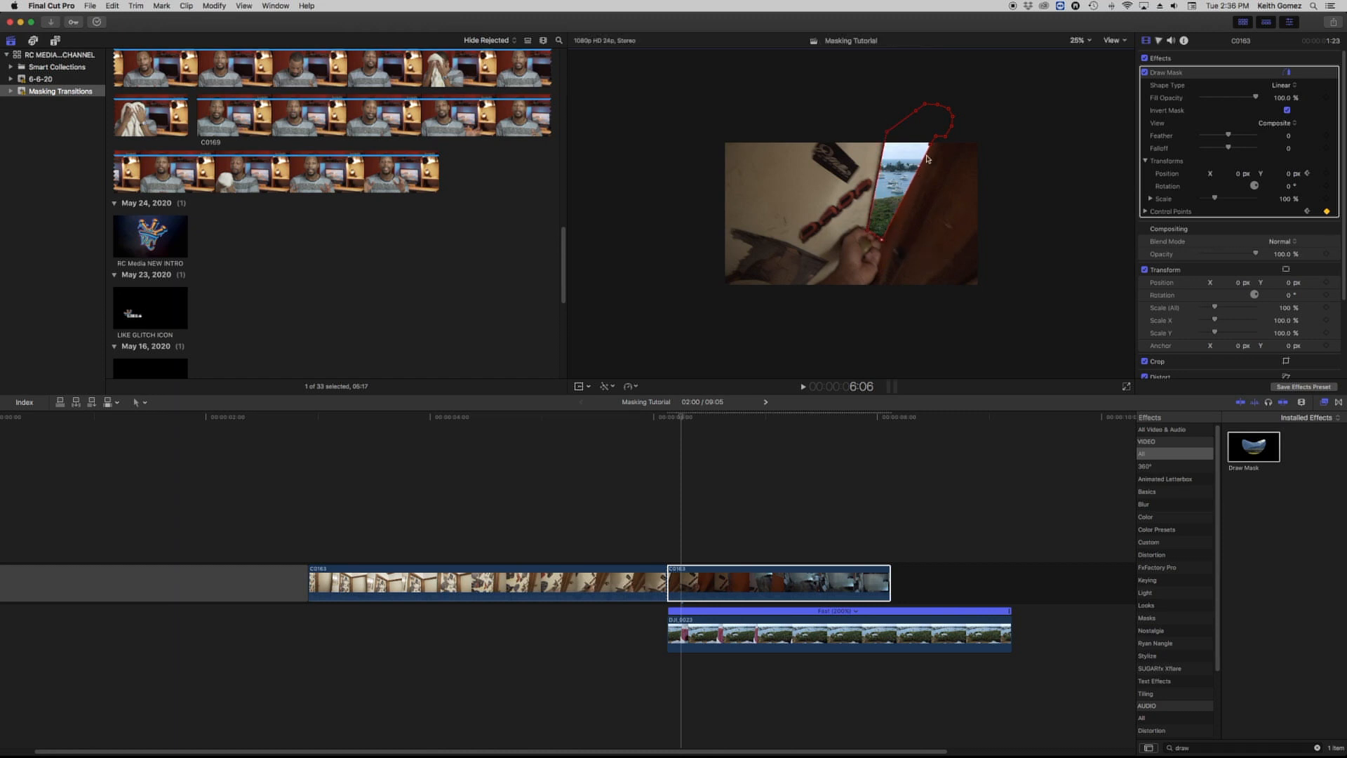
left_click_drag(930, 146, 884, 251)
left_click_drag(936, 140, 879, 267)
left_click_drag(949, 142, 879, 285)
At 6:07, move the mask's points above the frame outward to cover the wider door opening
key("Right")
left_click_drag(953, 116, 884, 126)
left_click_drag(942, 125, 968, 126)
Refit the mask's lower and upper points to the door opening at 6:08, and shift the mask at 6:09
key("Right")
left_click_drag(878, 285, 889, 289)
left_click_drag(884, 126, 868, 138)
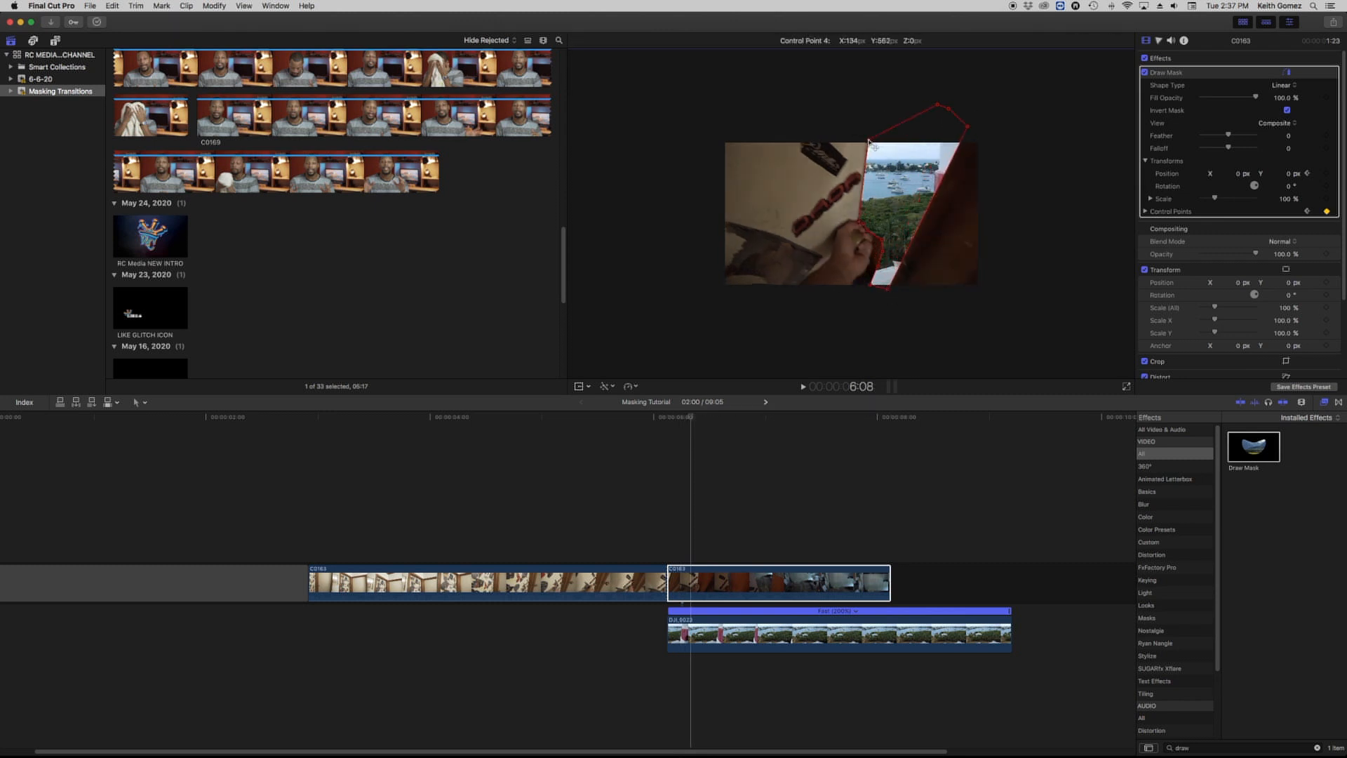
key("Right")
left_click_drag(883, 215, 872, 209)
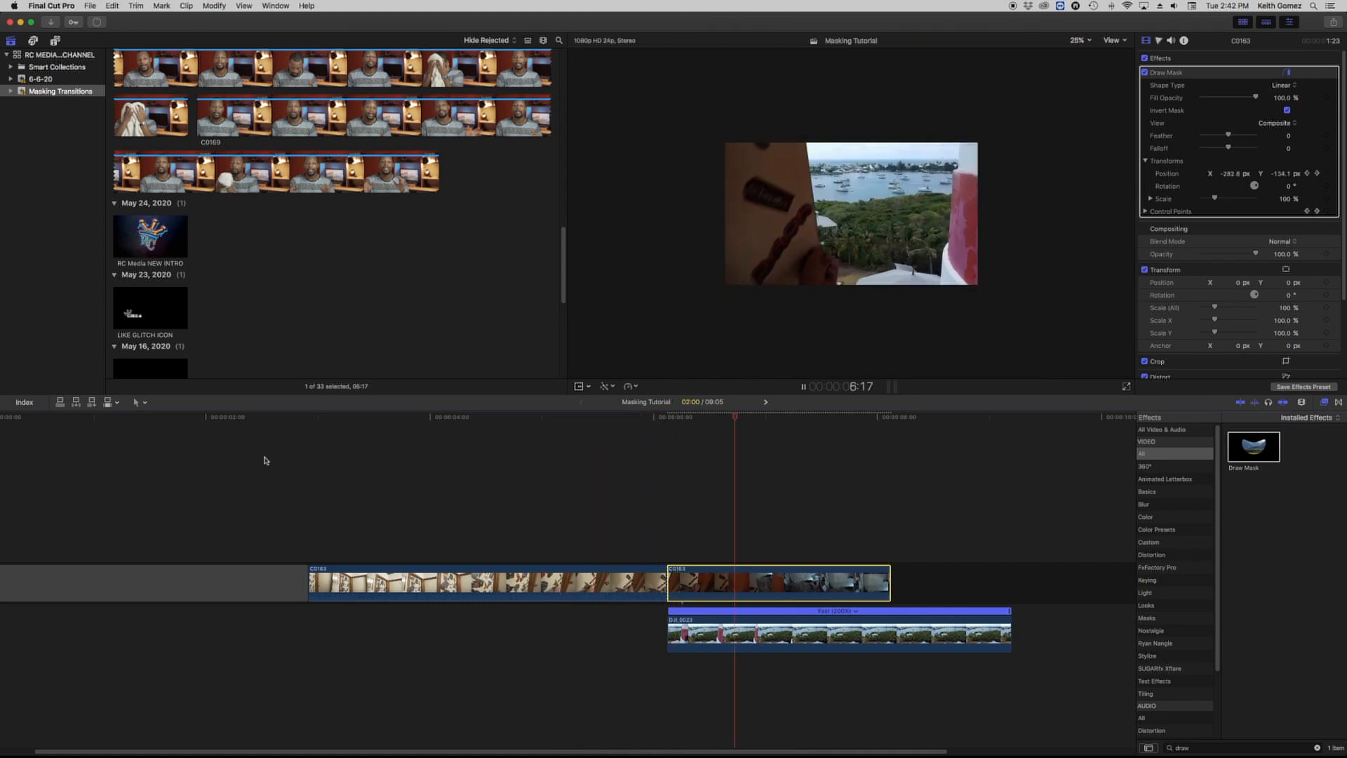
Replay the door transition from 5:17, then step through the keyframed mask from 6:08 past 7:18
key("space")
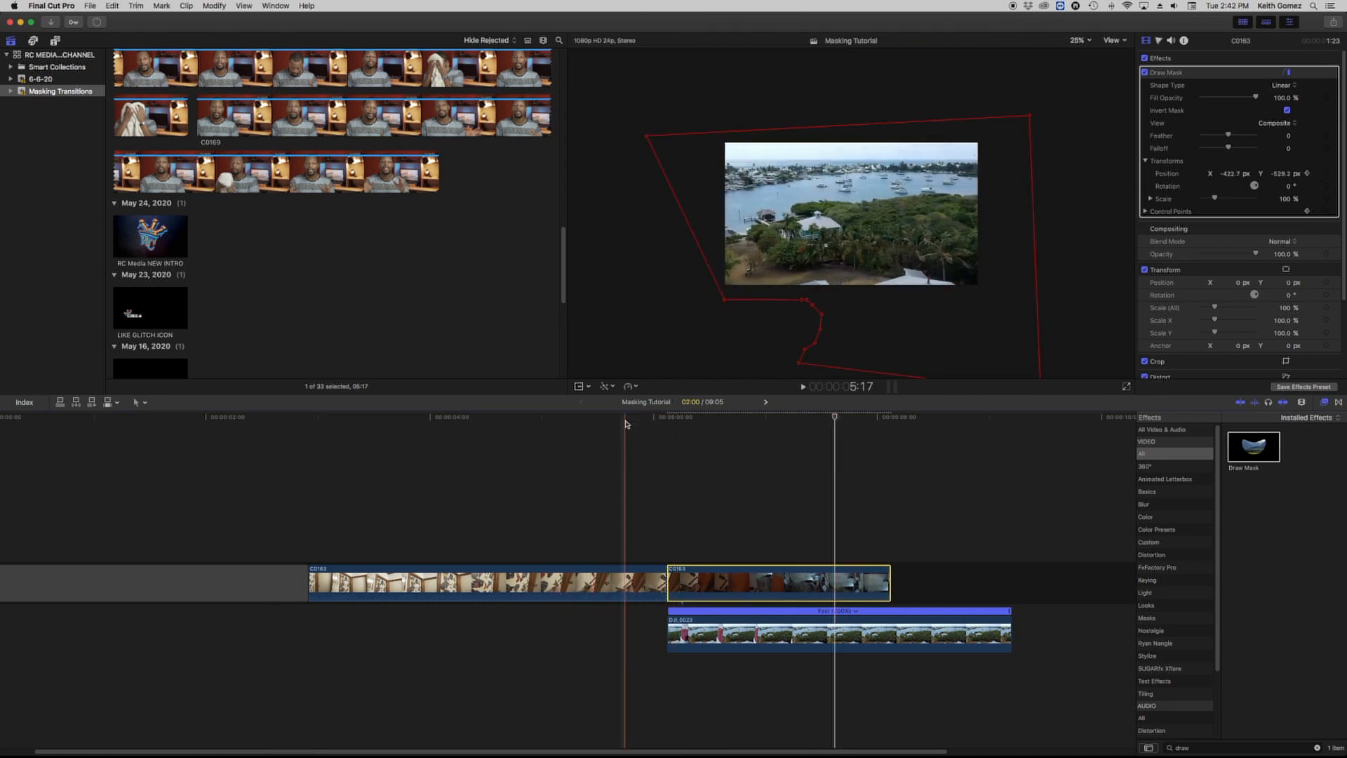
left_click(625, 419)
key("space")
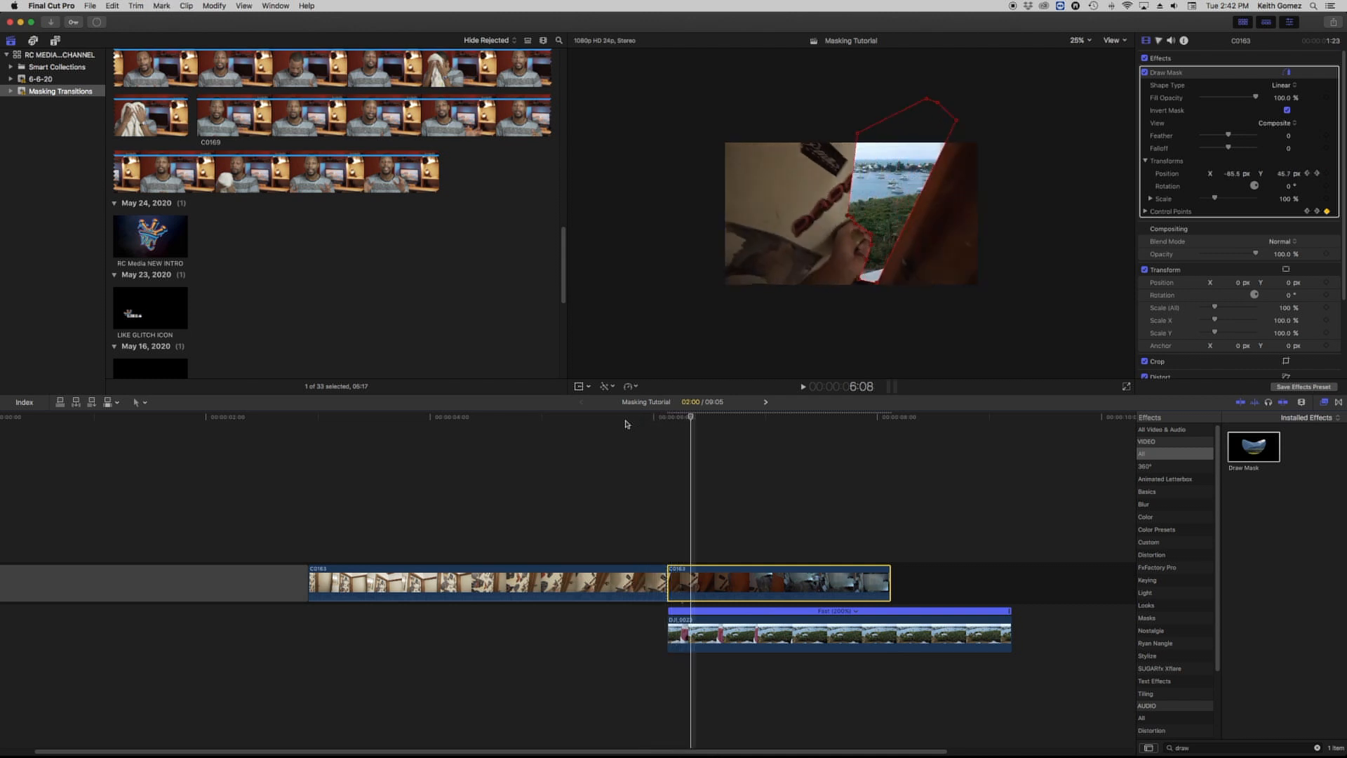
key("Right")
key("Right")
key("Right")
key("Right")
key("Right")
key("Right")
key("Right")
key("Right")
key("Right")
key("Right")
key("Right")
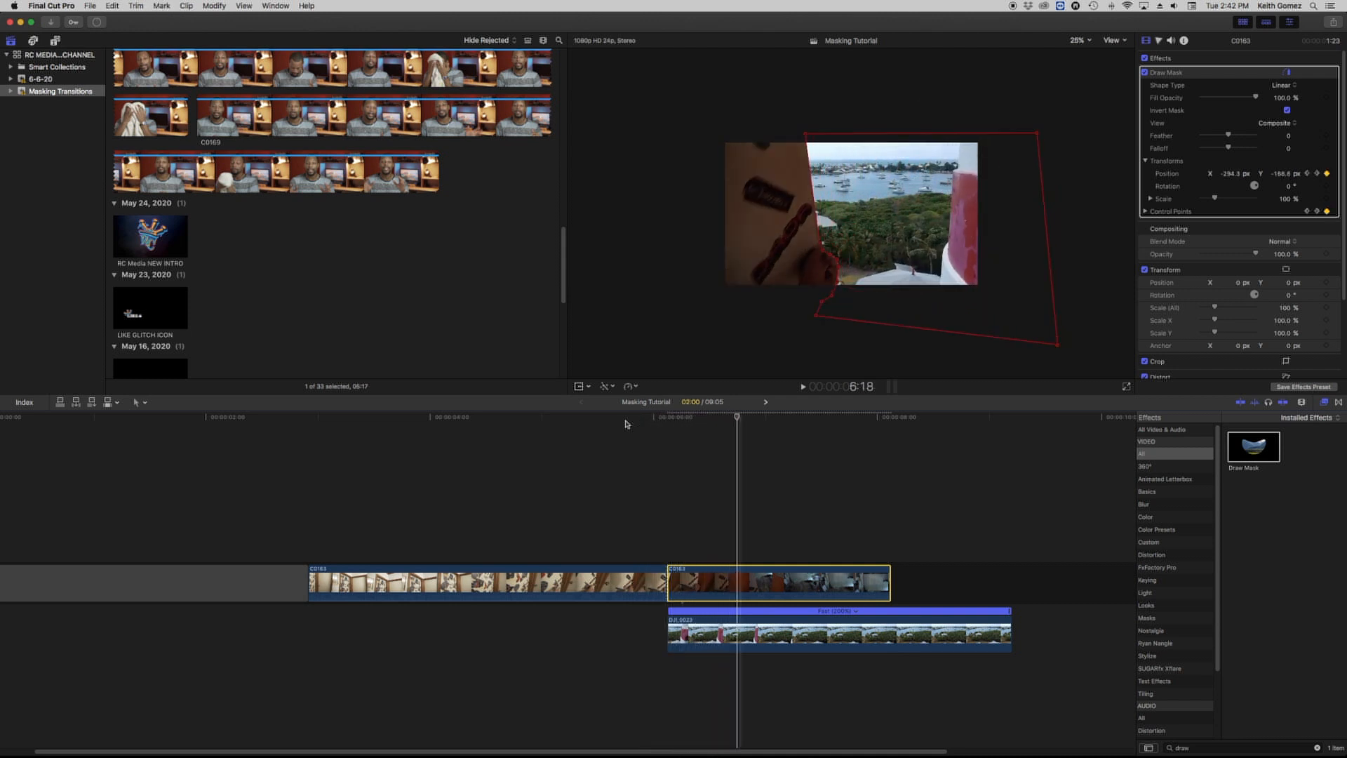
key("Right")
key("Right")
key("Right")
key("Right")
key("Right")
key("Right")
key("Right")
key("Right")
key("Right")
key("Right")
key("Right")
key("Right")
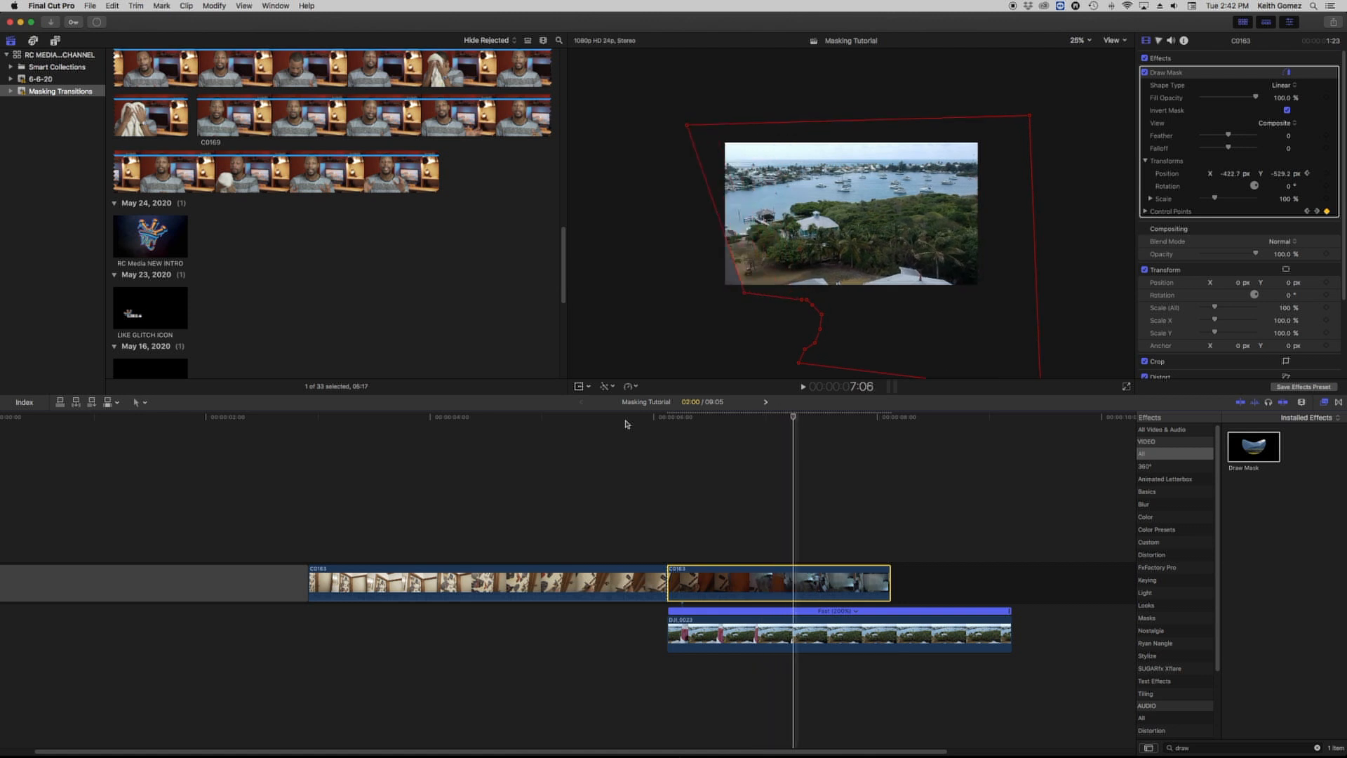
key("Right")
key("Right")
key("Right")
key("Right")
key("Right")
key("Right")
key("Right")
key("Right")
key("Right")
key("Right")
key("Right")
key("Right")
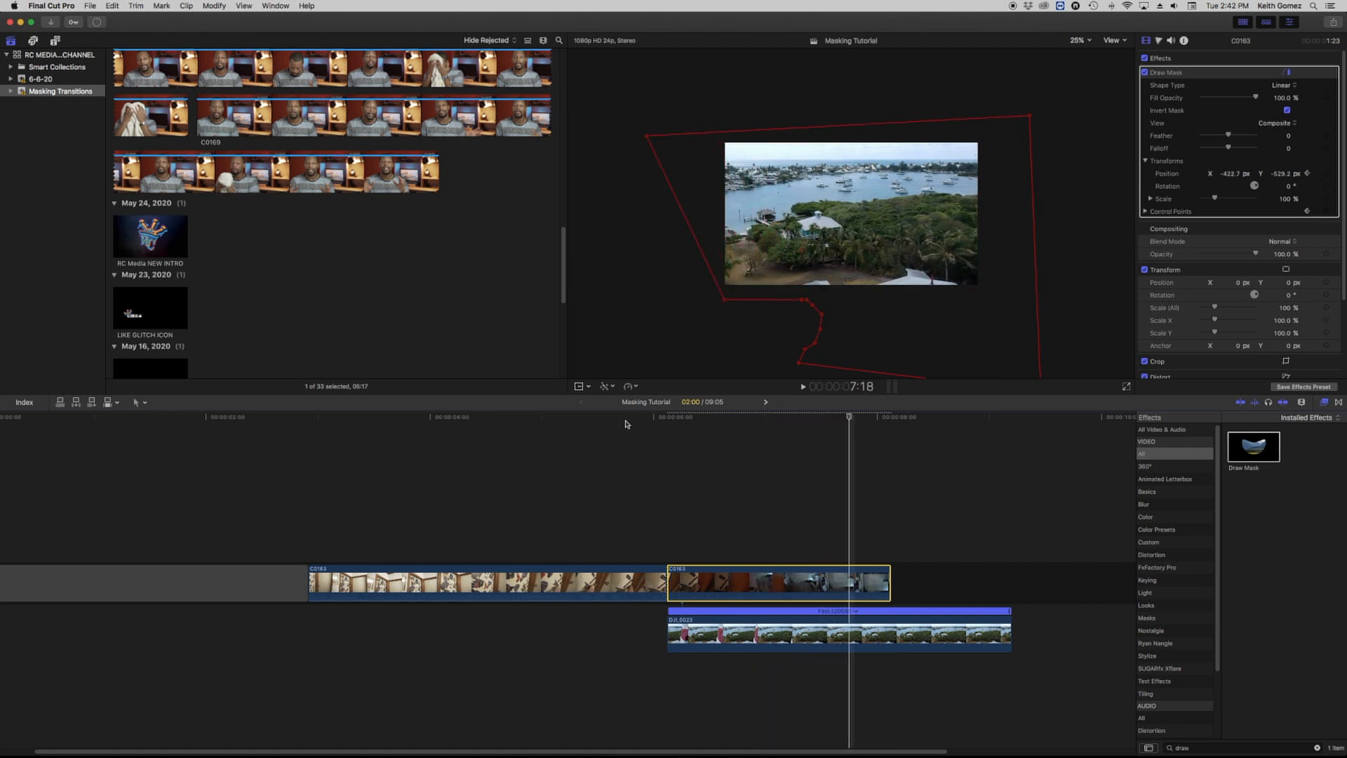
key("Right")
key("Right")
key("Right")
key("Right")
key("Right")
key("Right")
key("Right")
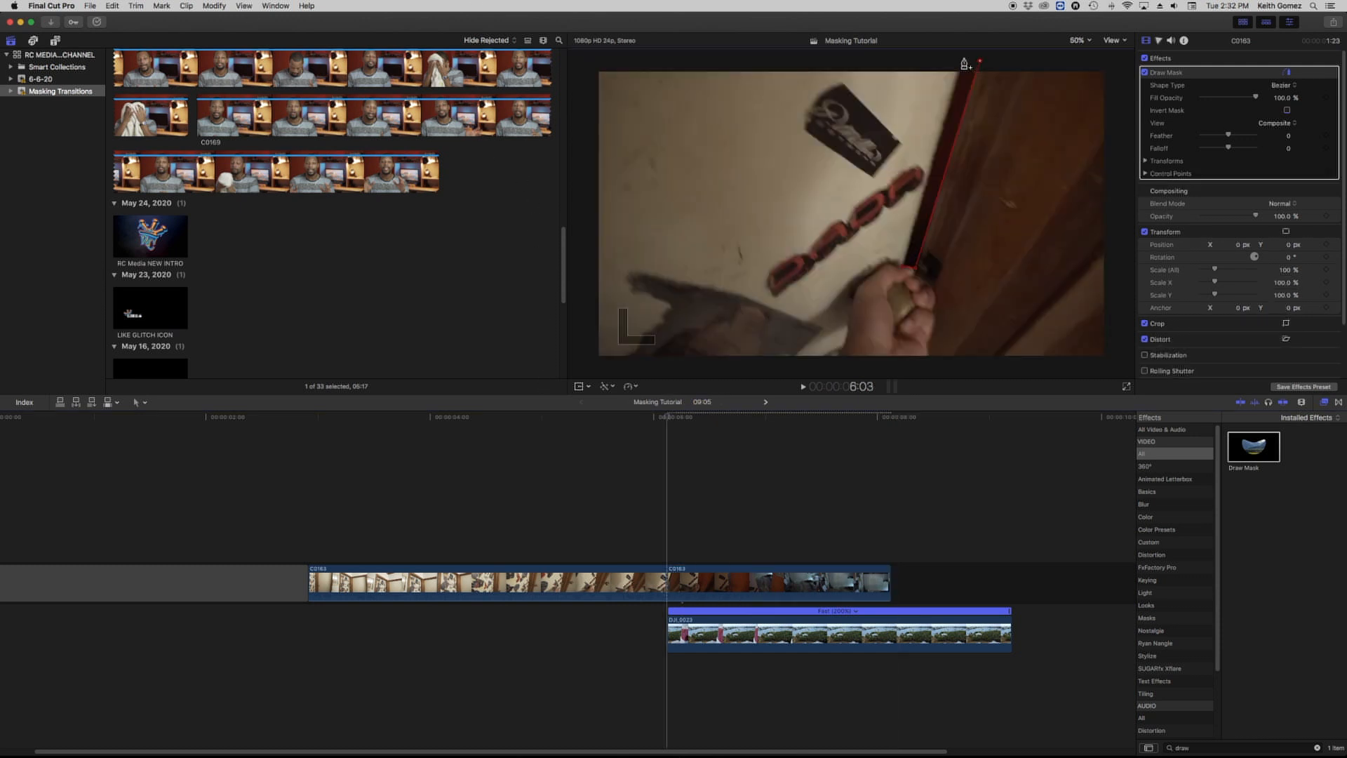
Close the narrow mask outline along the door's edge at 6:03 and invert the mask
left_click(904, 271)
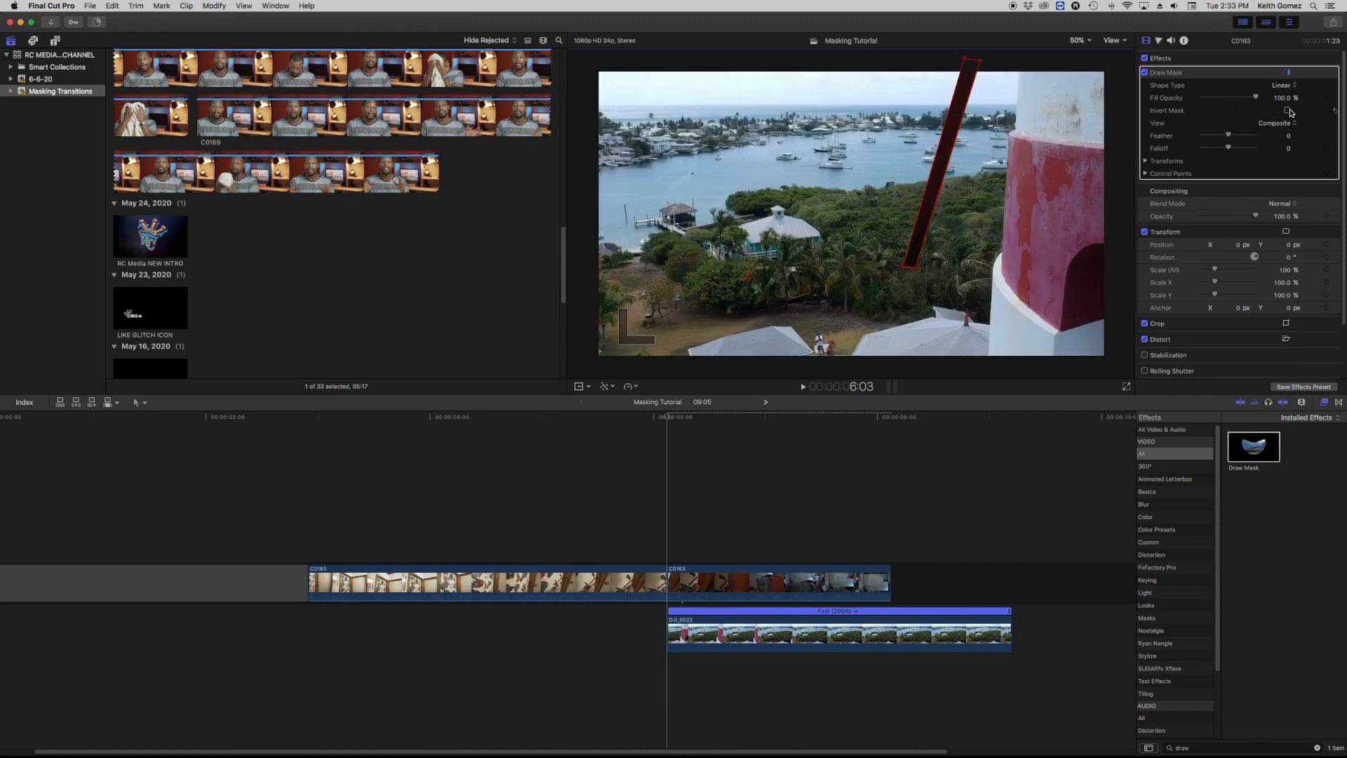
left_click(1288, 110)
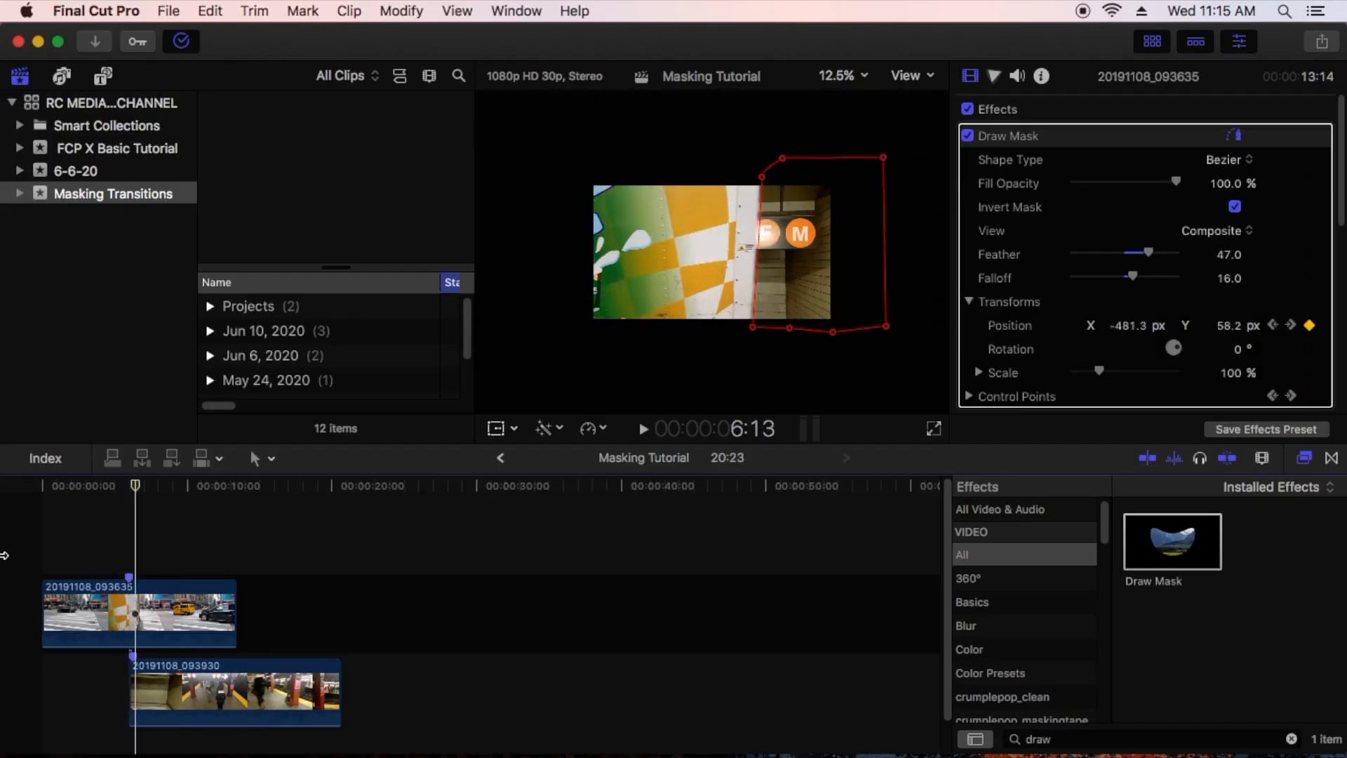
Step through the truck clip 20191108_093635 from 6:13 to review its mask revealing the subway clip
key("Right")
key("Right")
key("Right")
key("Right")
key("Right")
key("Right")
key("Right")
key("Right")
key("Right")
key("Right")
key("Right")
key("Right")
key("Right")
key("Right")
key("Right")
key("Right")
key("Right")
key("Right")
key("Right")
key("Right")
key("Right")
key("Right")
key("Right")
key("Right")
key("Right")
key("Right")
key("Right")
key("Right")
key("Right")
key("Right")
key("Right")
key("Right")
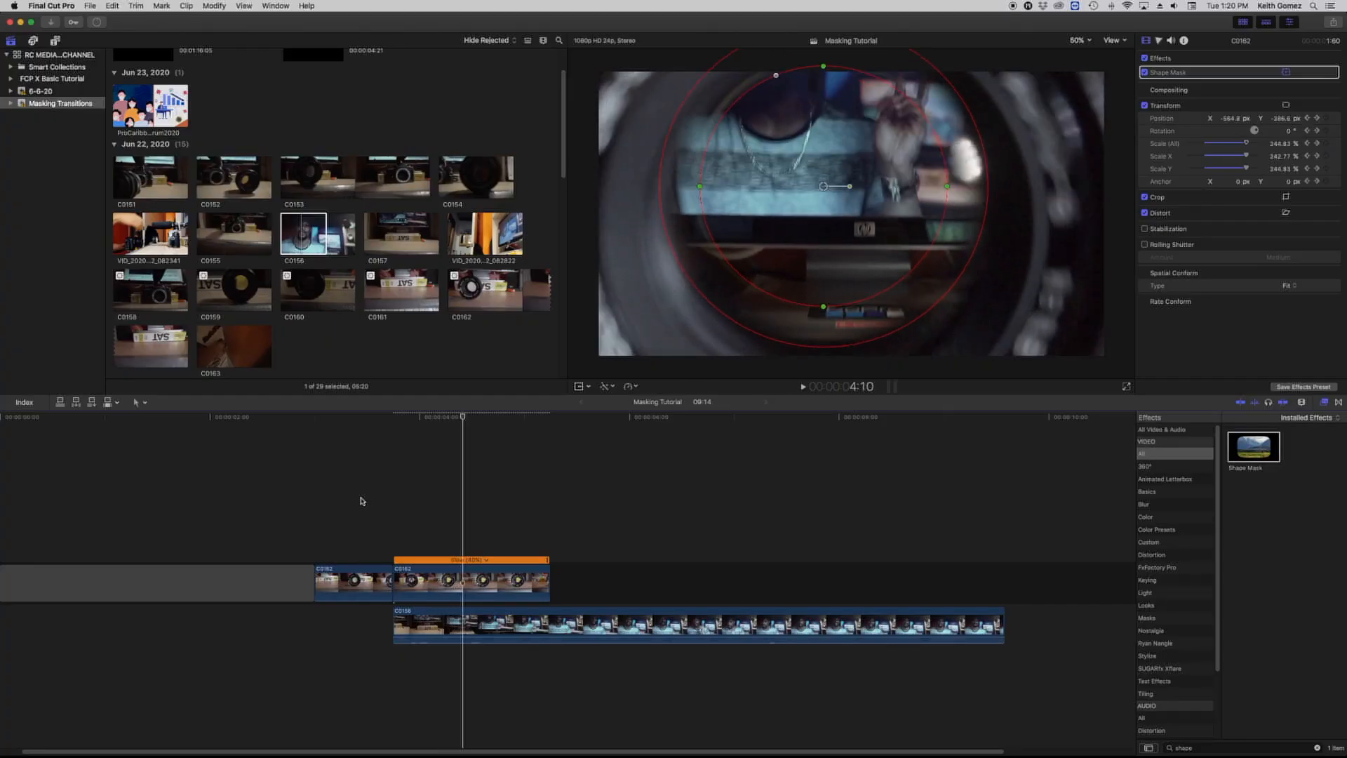
Step frame by frame through the lens zoom from 4:10 past 4:19 to review the shape mask on C0162 revealing clip C0156
key("Right")
key("Right")
key("Right")
key("Right")
key("Right")
key("Right")
key("Right")
key("Right")
key("Right")
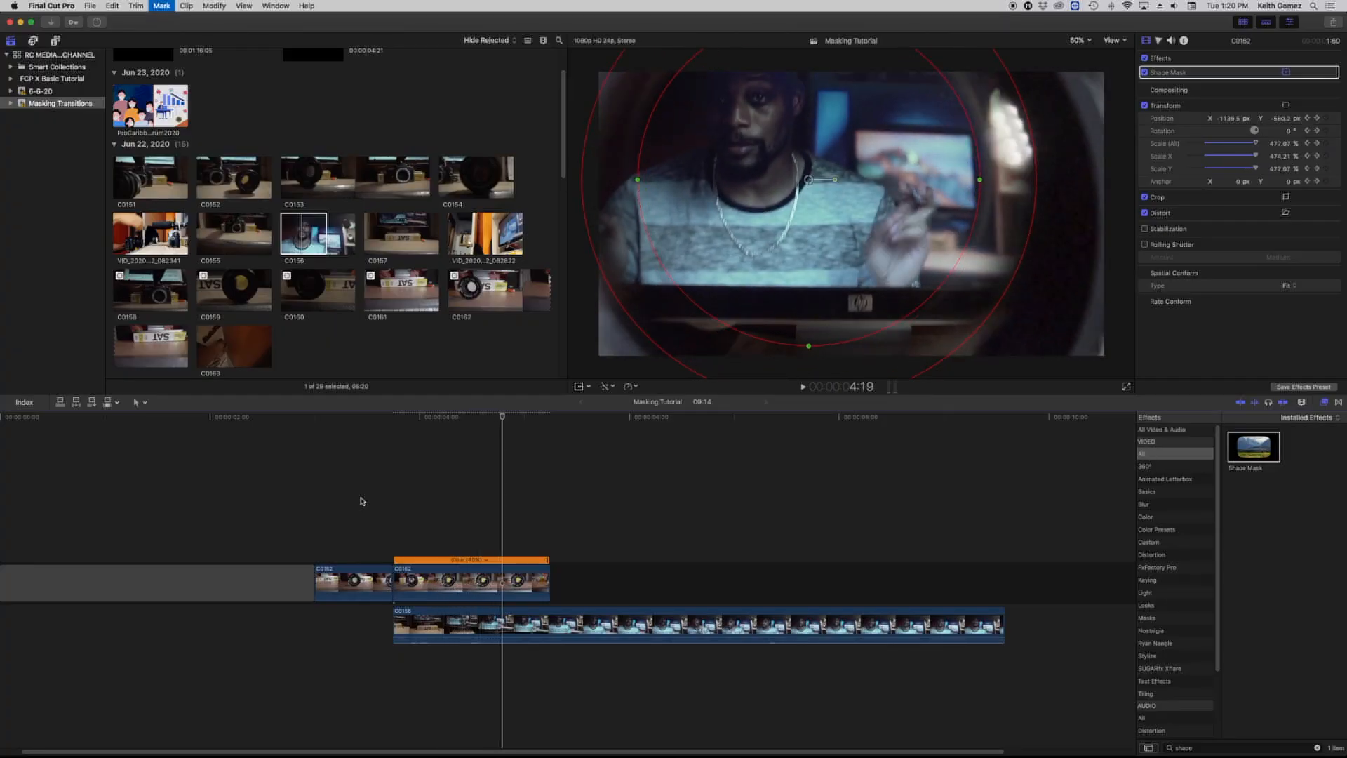
key("Right")
key("Right")
key("Right")
key("Right")
key("Right")
key("Right")
key("Right")
key("Right")
key("Right")
key("Right")
key("Right")
key("Right")
key("Right")
key("Right")
key("Right")
key("Right")
key("Right")
key("Right")
key("Right")
key("Right")
key("Right")
key("Right")
key("Right")
key("Right")
key("Right")
key("Right")
key("Right")
key("Right")
key("Right")
key("Right")
key("Right")
key("Right")
key("Right")
key("Right")
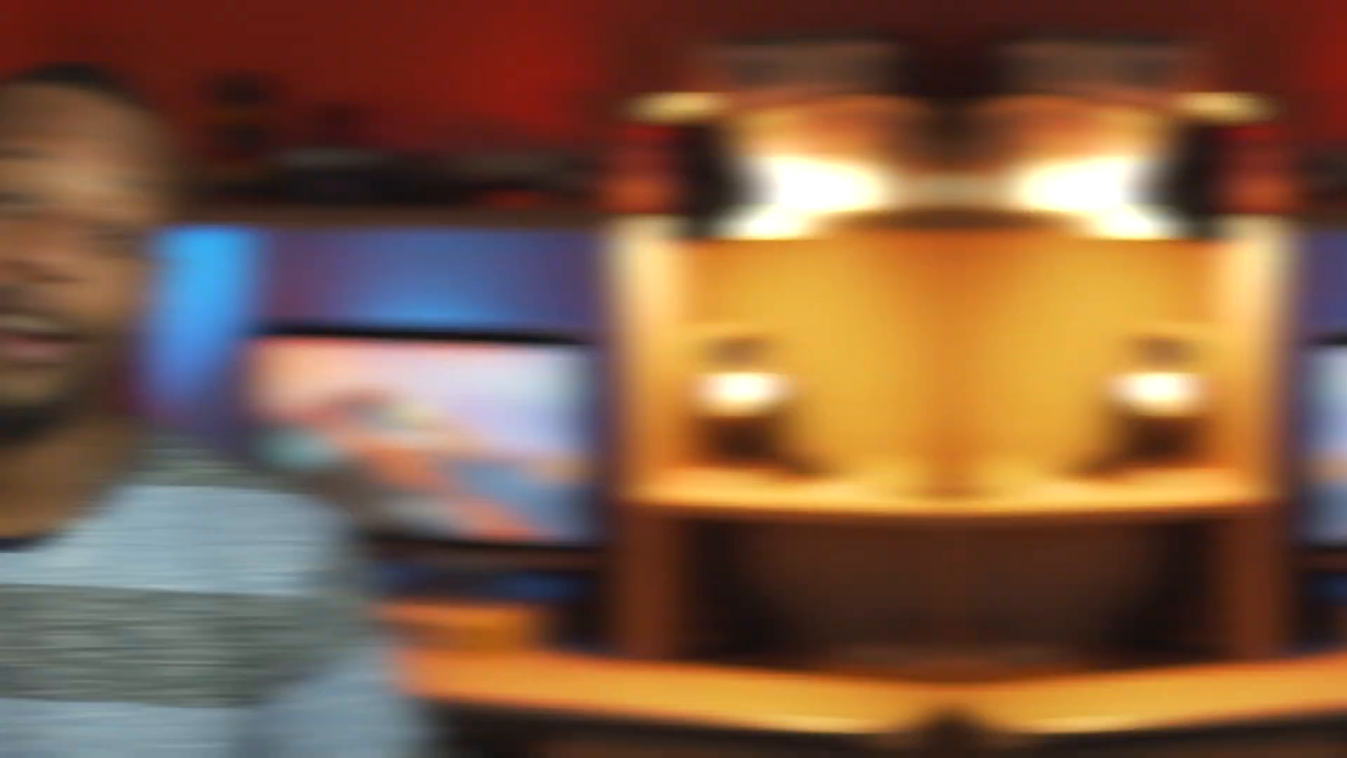